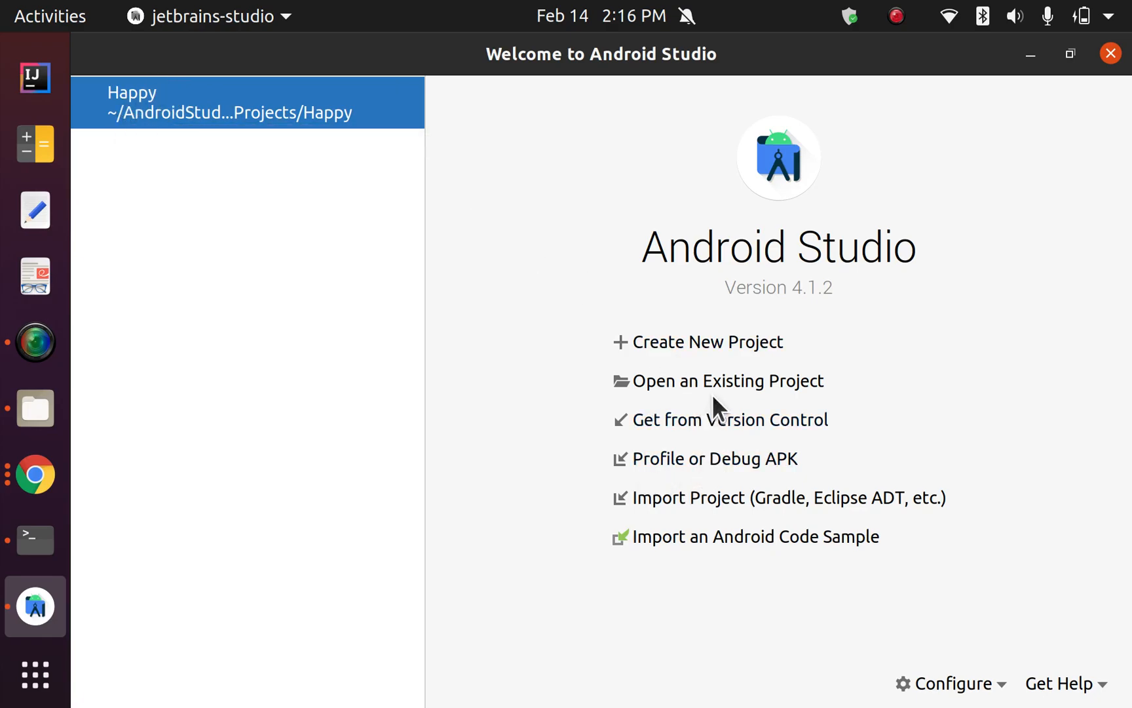
- Open the existing project Happy from AndroidStudioProjects and dismiss the Tip of the Day
left_click(726, 383)
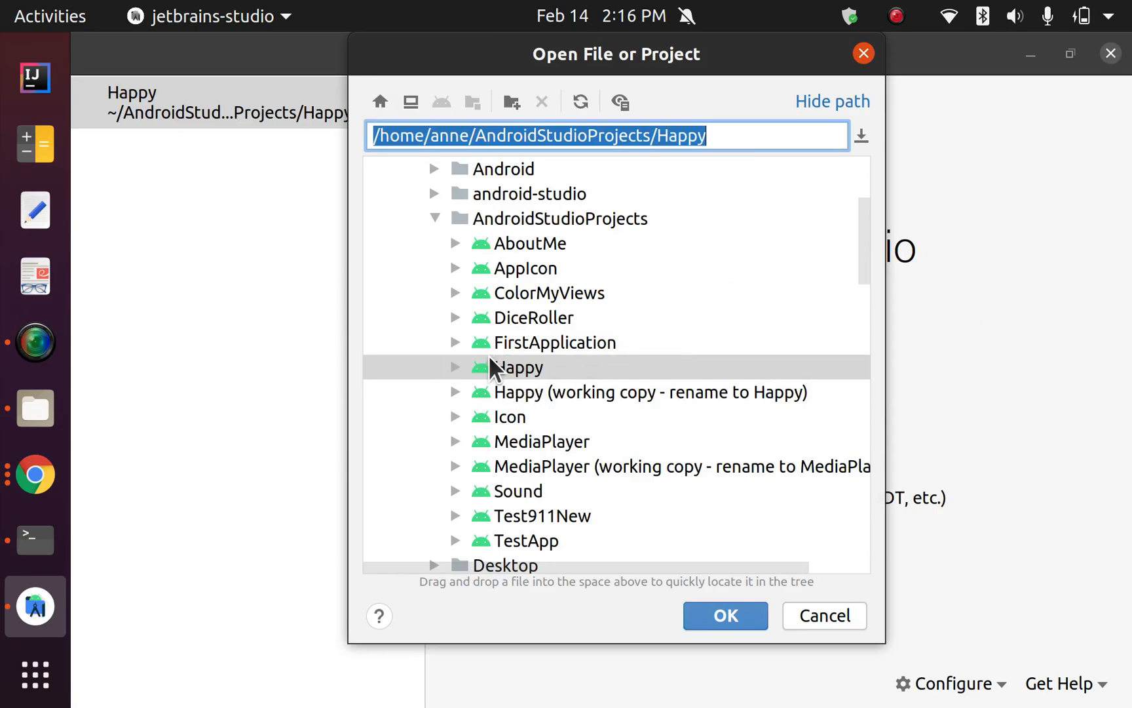
left_click(717, 615)
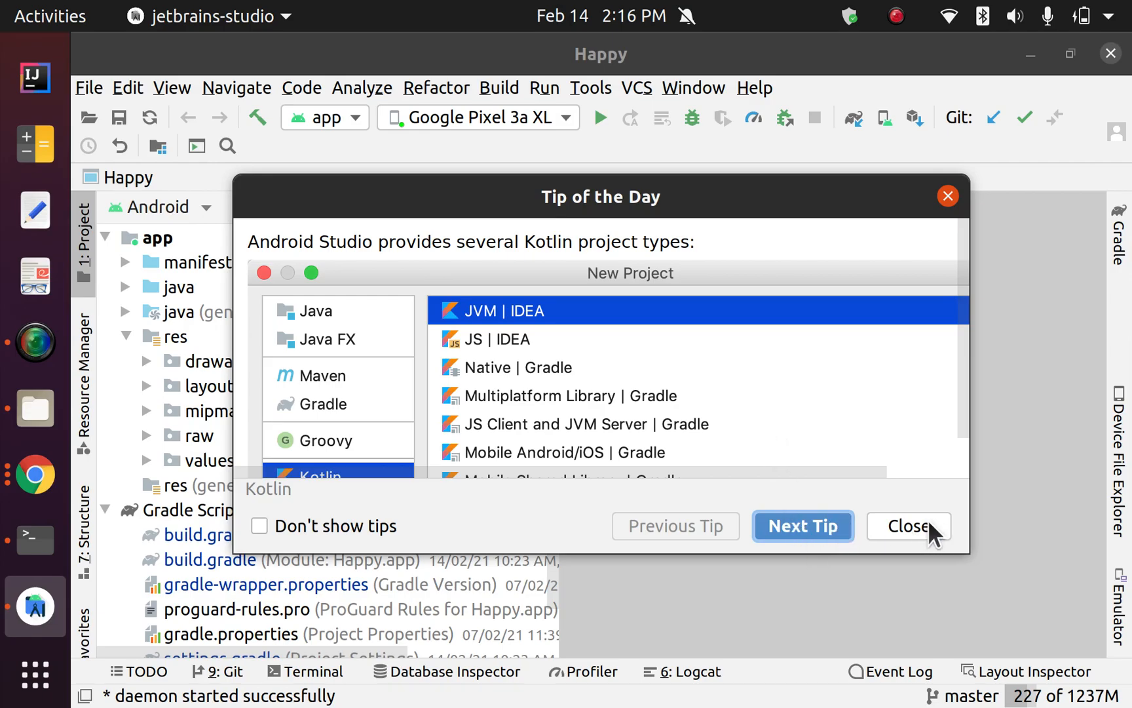
left_click(909, 526)
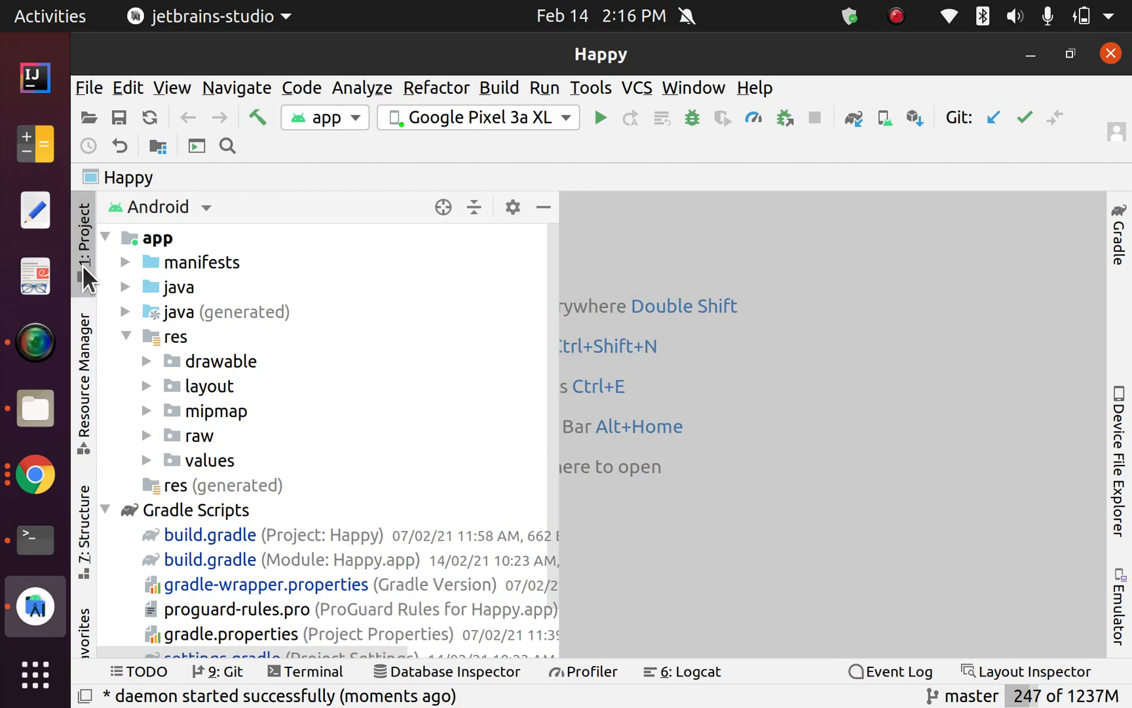
- View the file tree in the Project view, then return it to the Android view
left_click(194, 206)
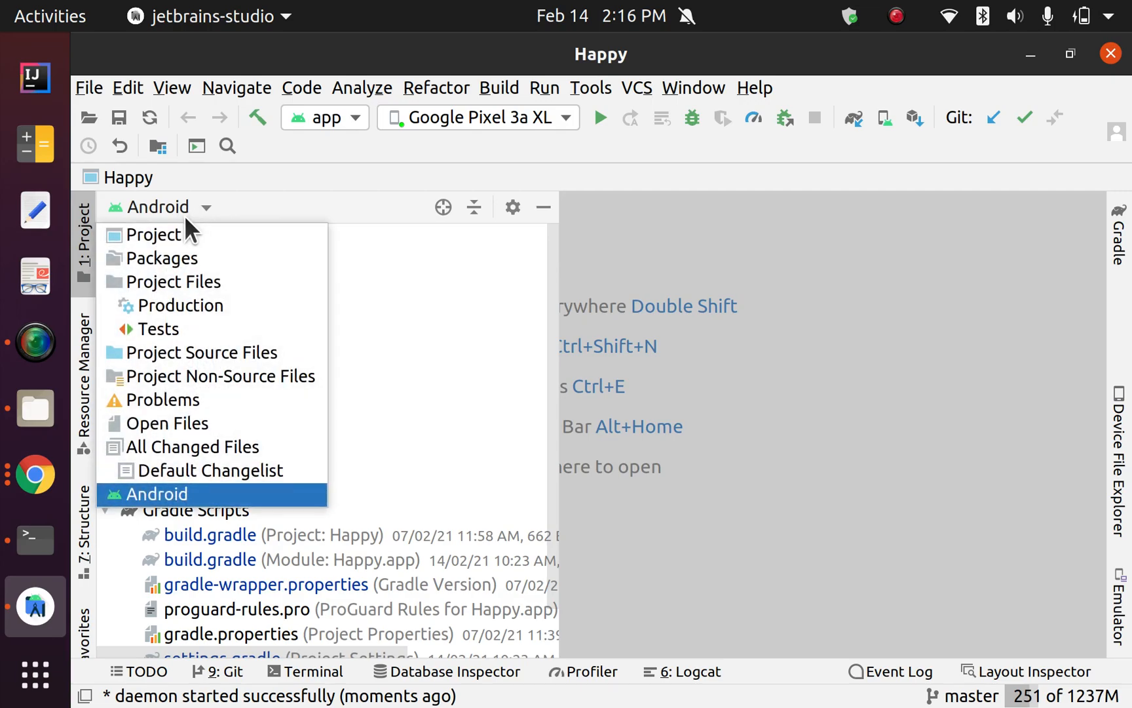
left_click(181, 235)
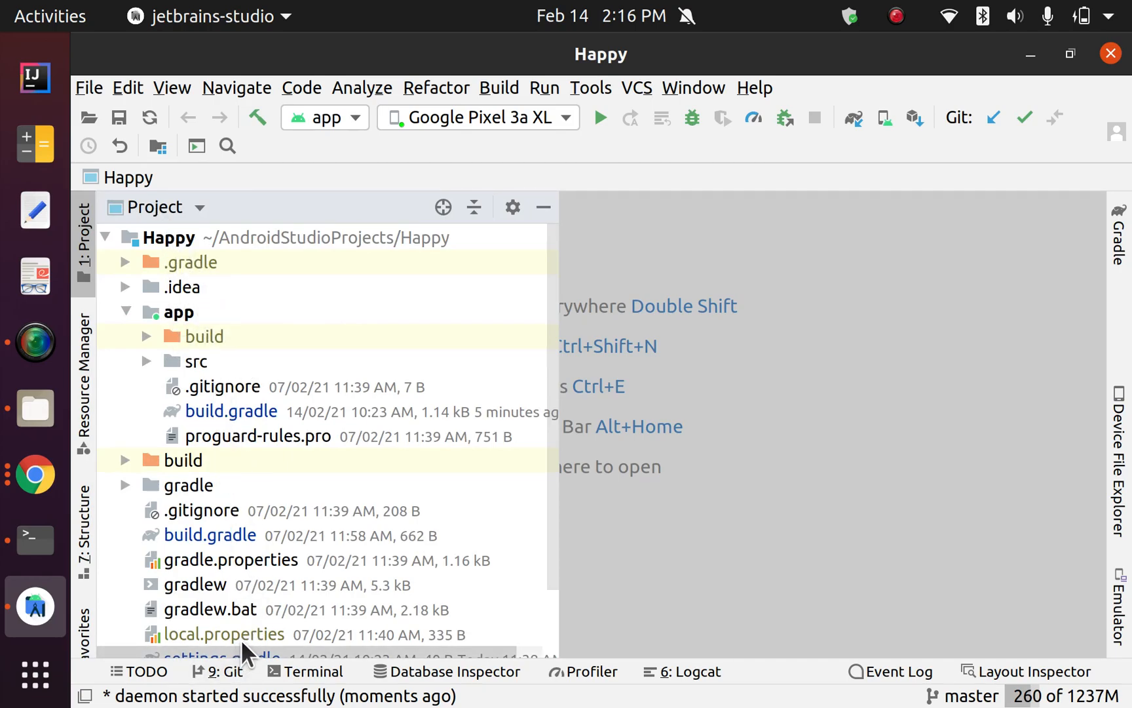
left_click(202, 207)
left_click(158, 492)
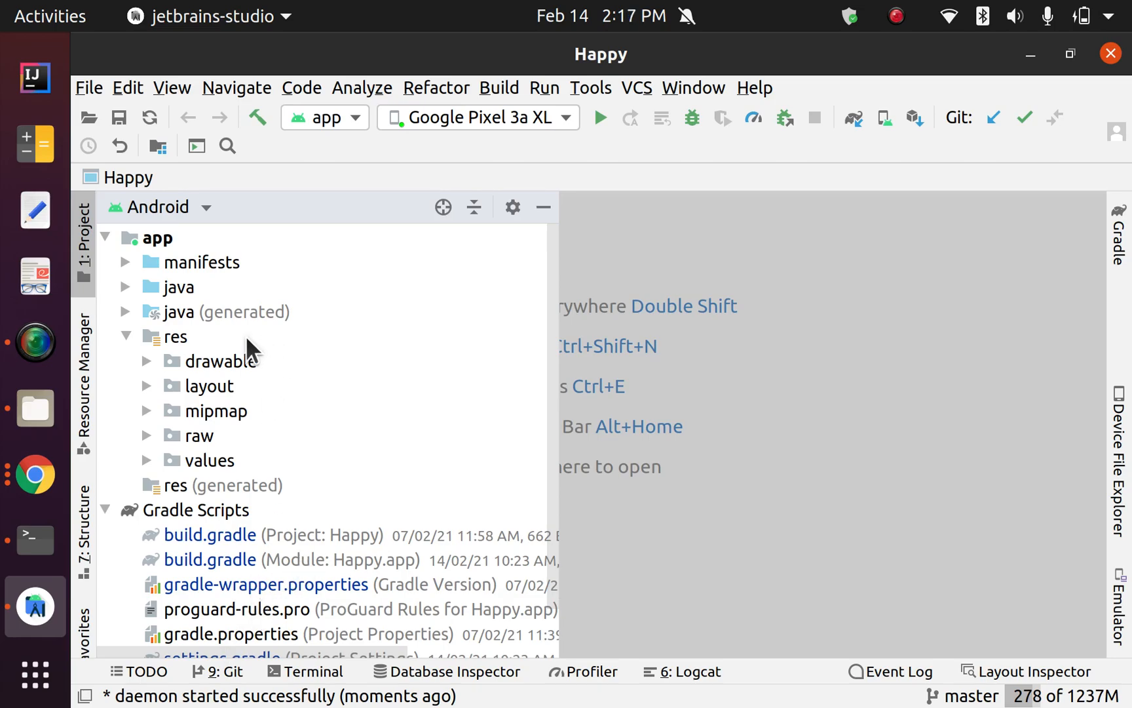
- Show the files in the Project view and expand app > src > main > res to see its resource folders
left_click(198, 203)
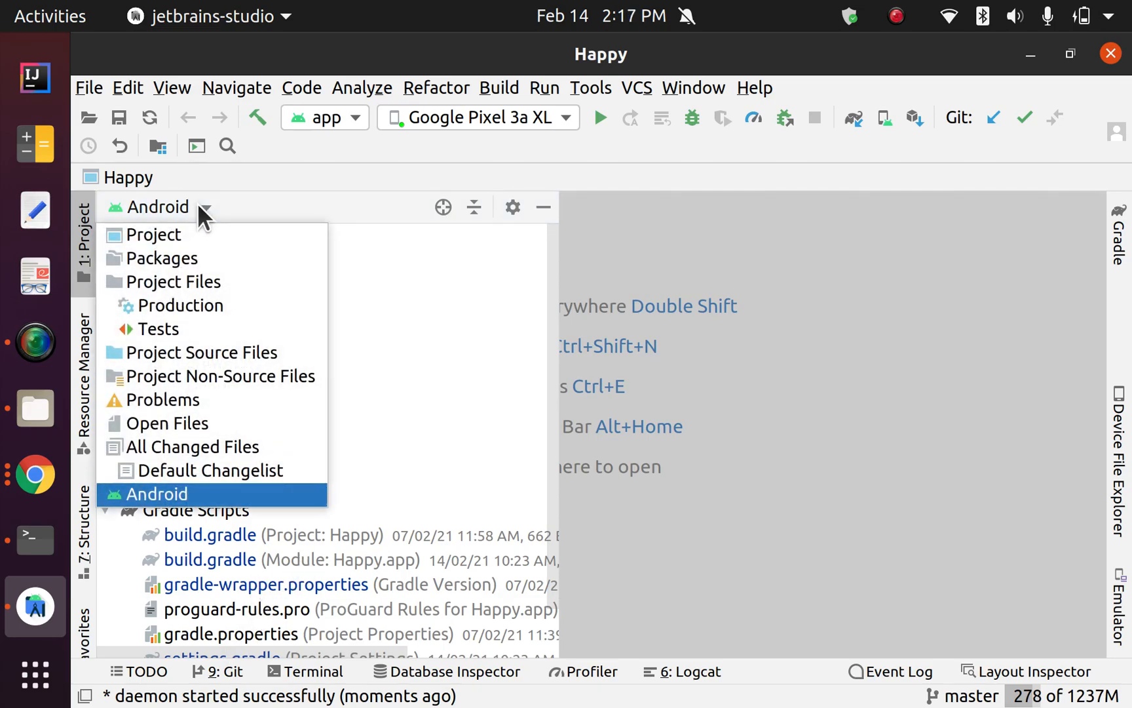
left_click(171, 235)
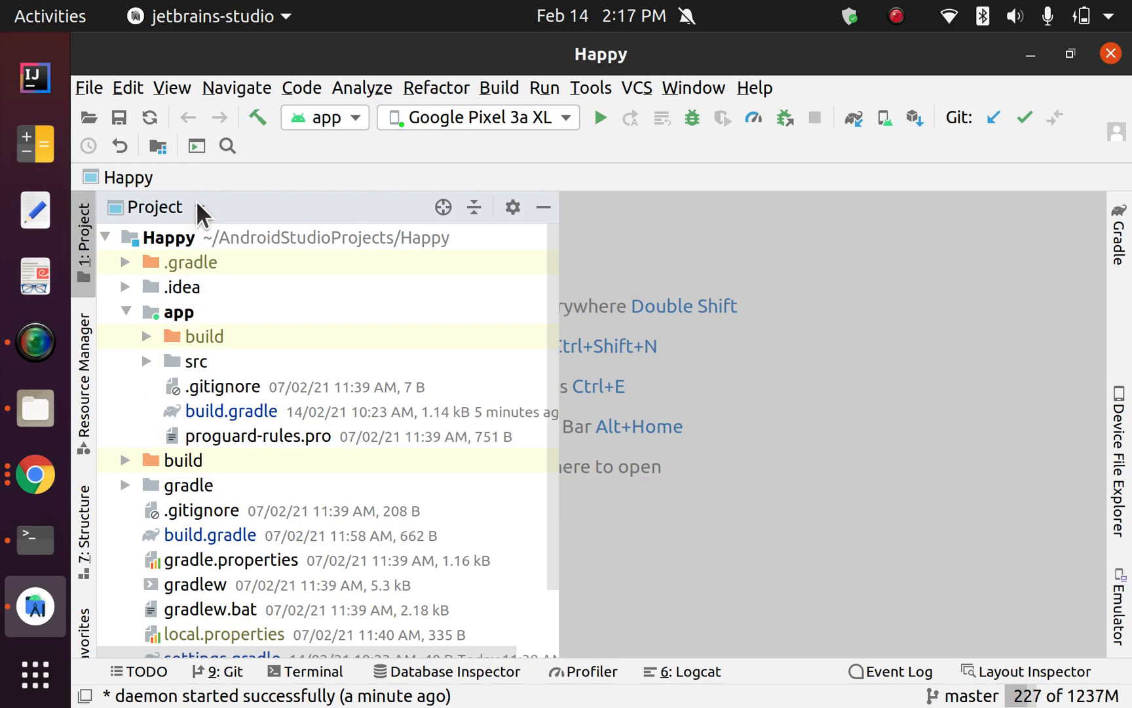
left_click(146, 361)
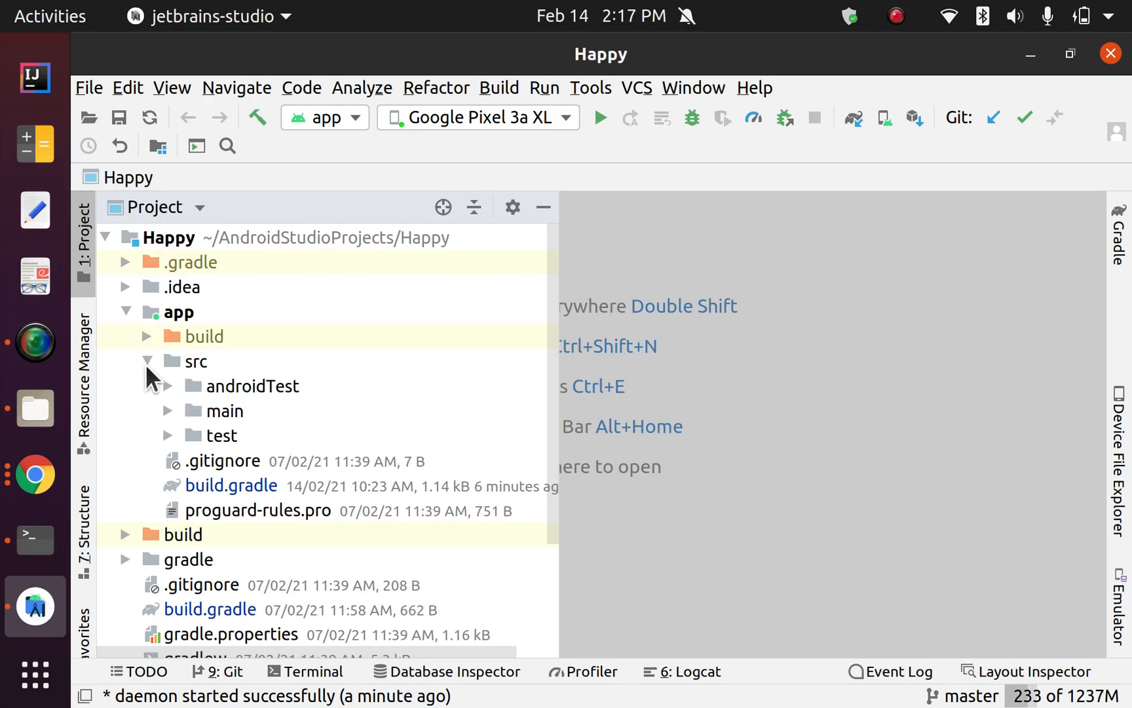
left_click(168, 411)
left_click(187, 459)
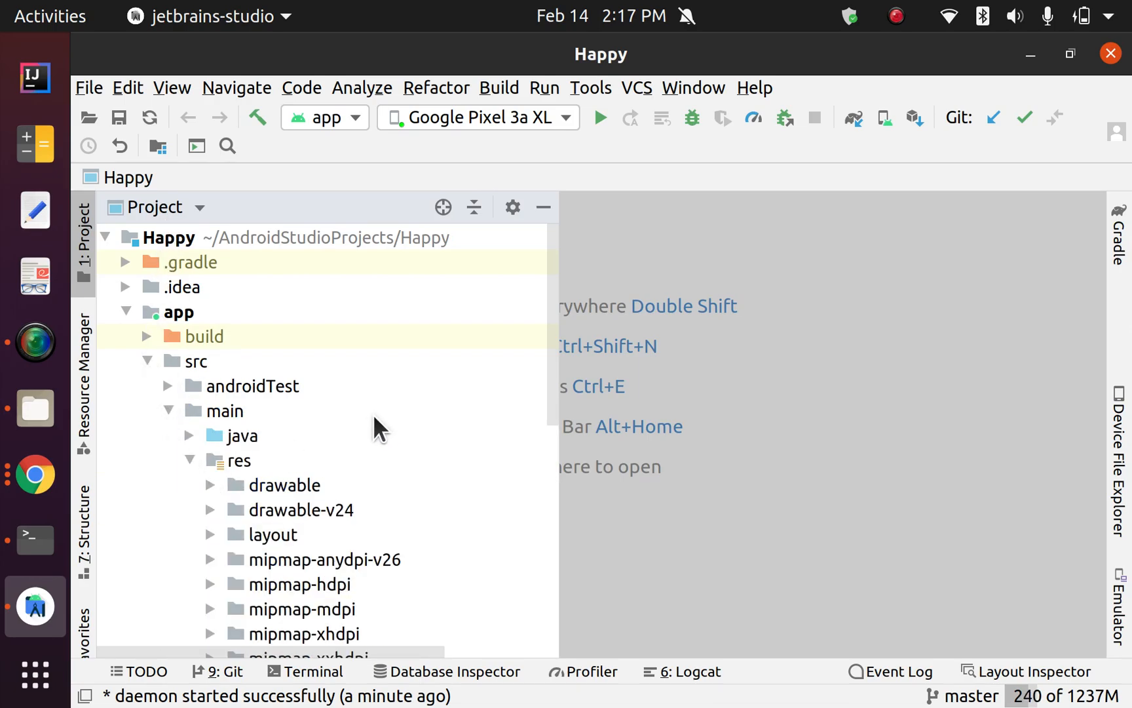
scroll(375, 413, "down", 3)
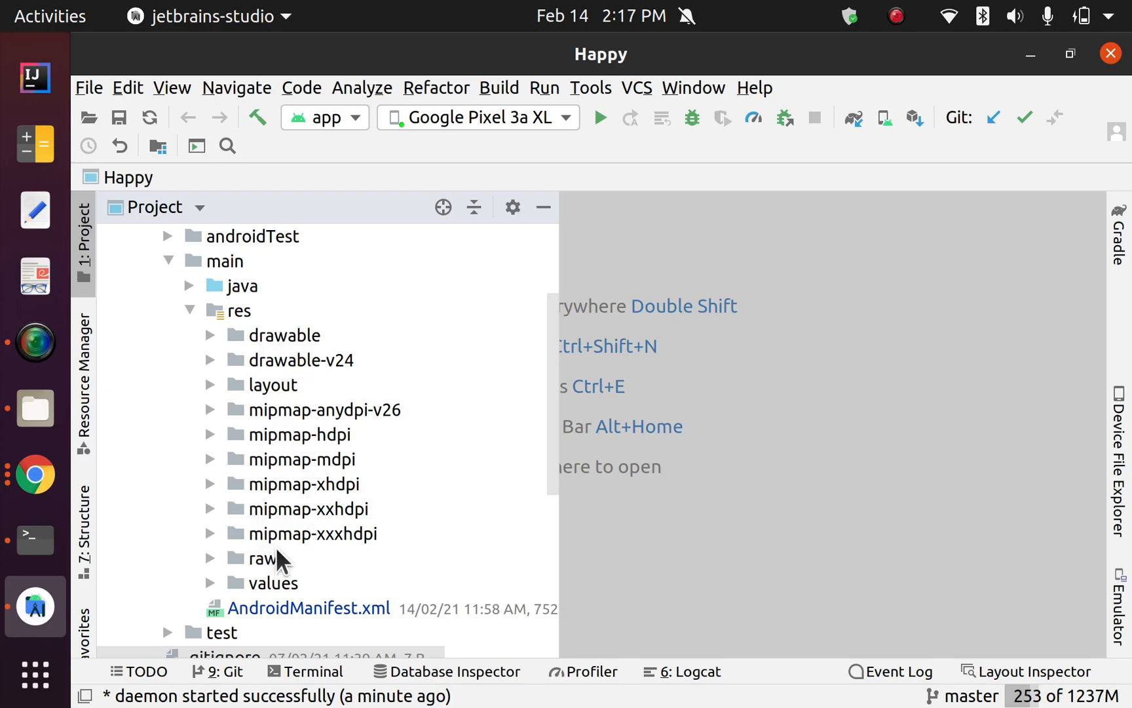
- Expand the drawable folder and open ic_launcher_background.xml to view the icon's background layer
left_click(207, 332)
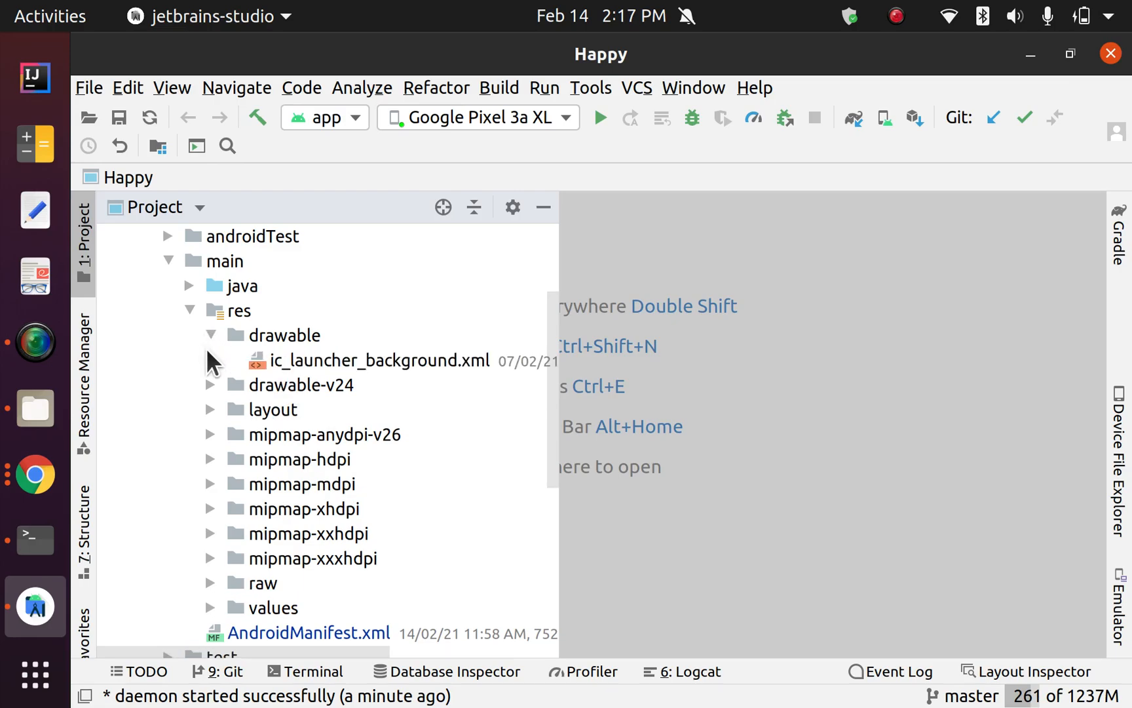
left_click(401, 359)
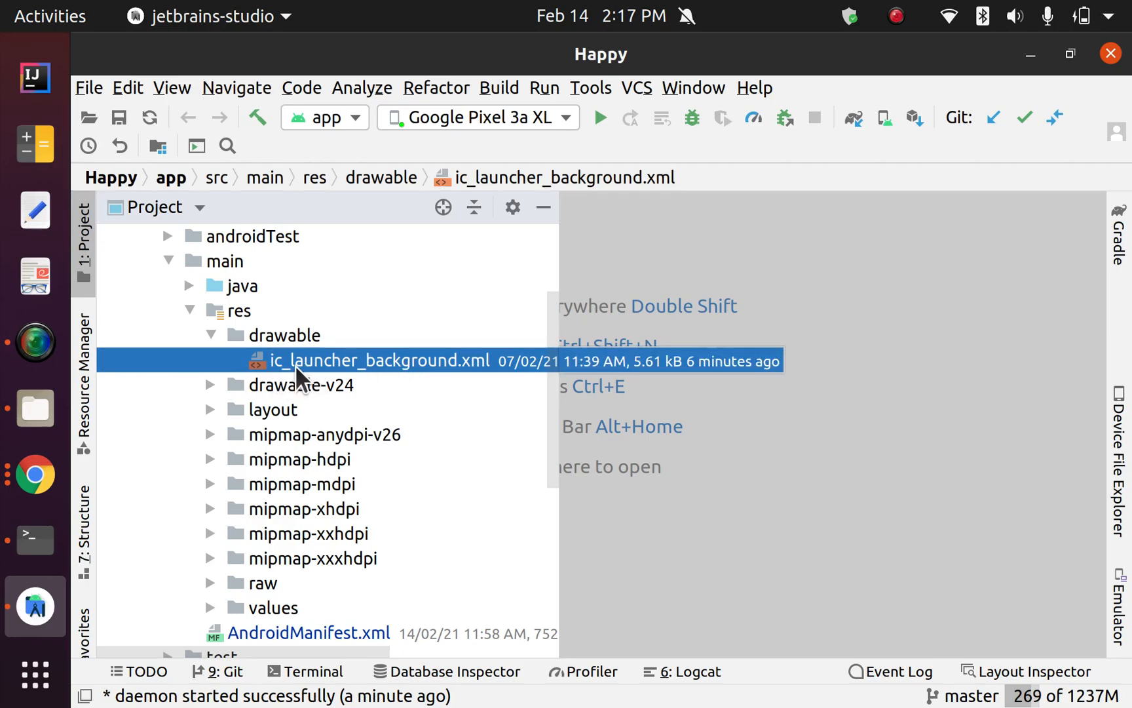
double_click(400, 359)
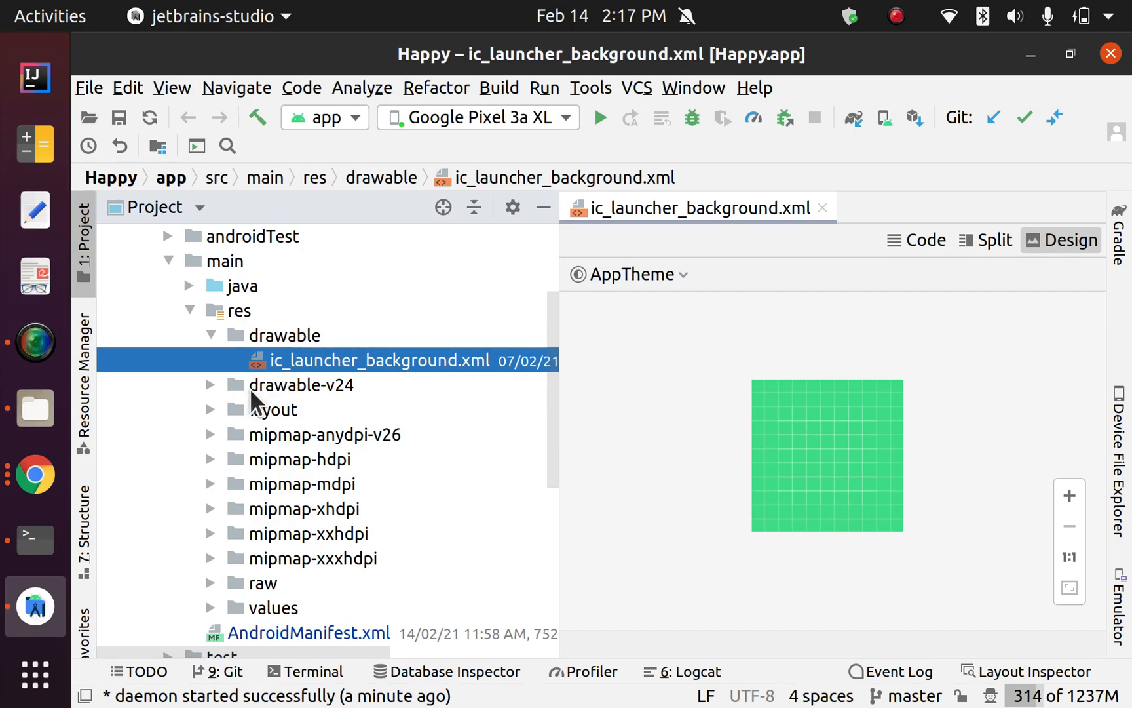
- Expand the drawable-v24 folder and view ic_launcher_foreground.xml as a design preview and as code
left_click(210, 385)
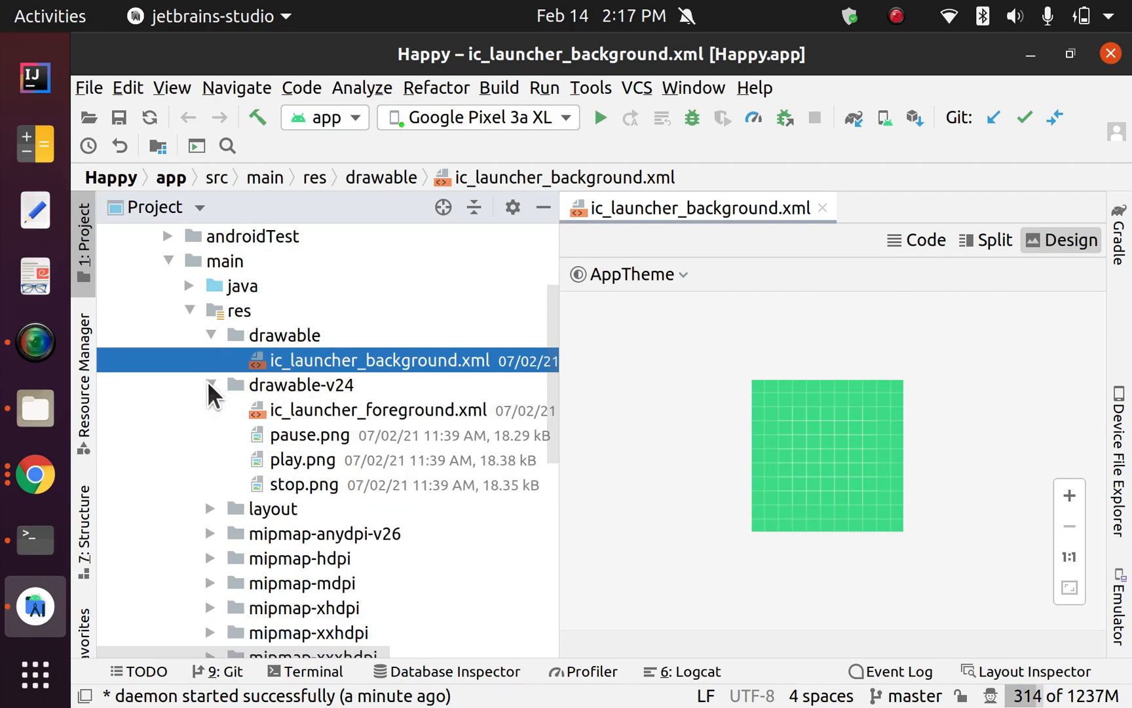
double_click(386, 407)
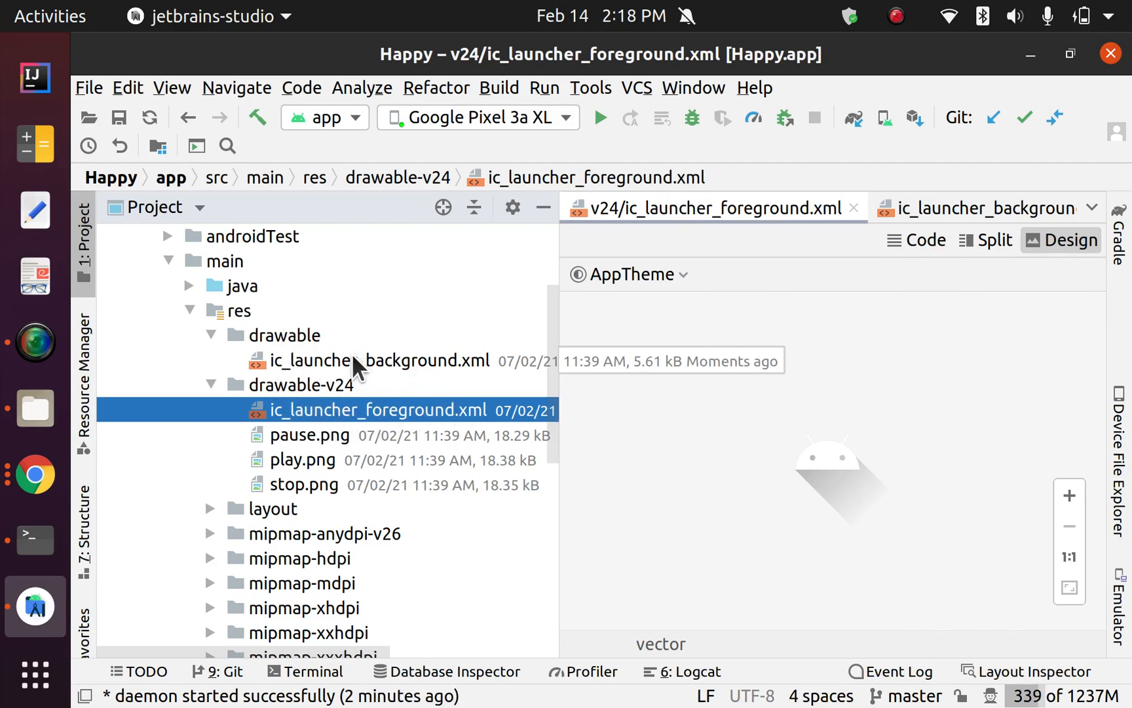
left_click(334, 356)
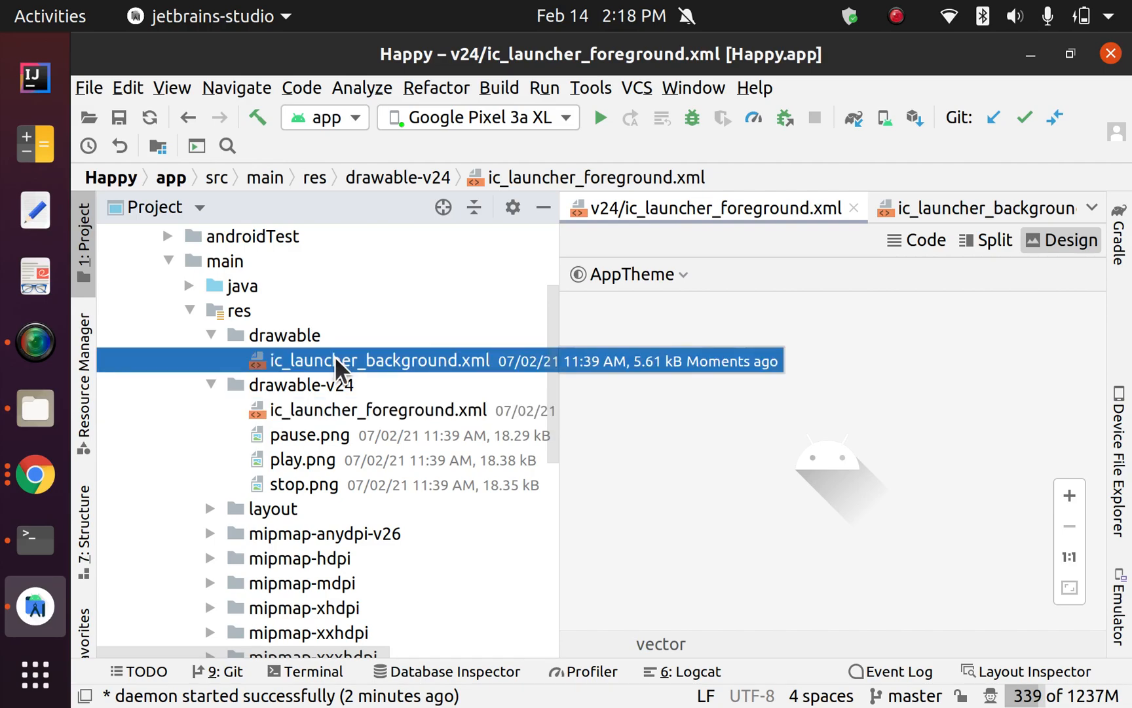
left_click(904, 240)
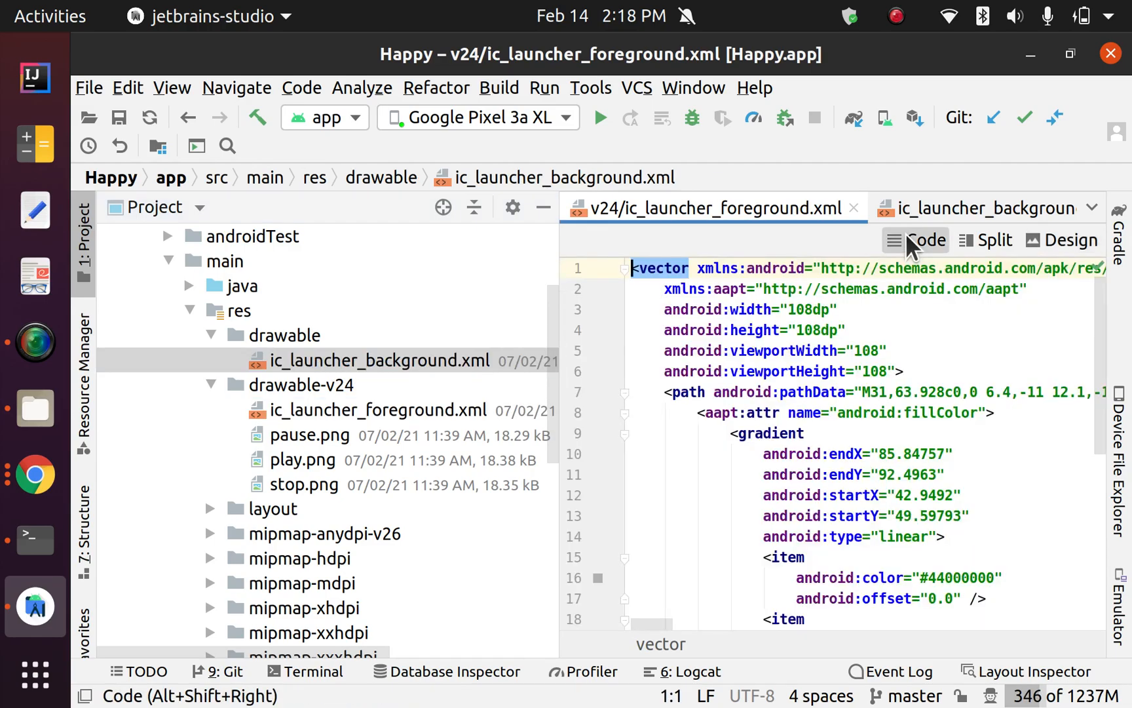
left_click(397, 408)
double_click(397, 404)
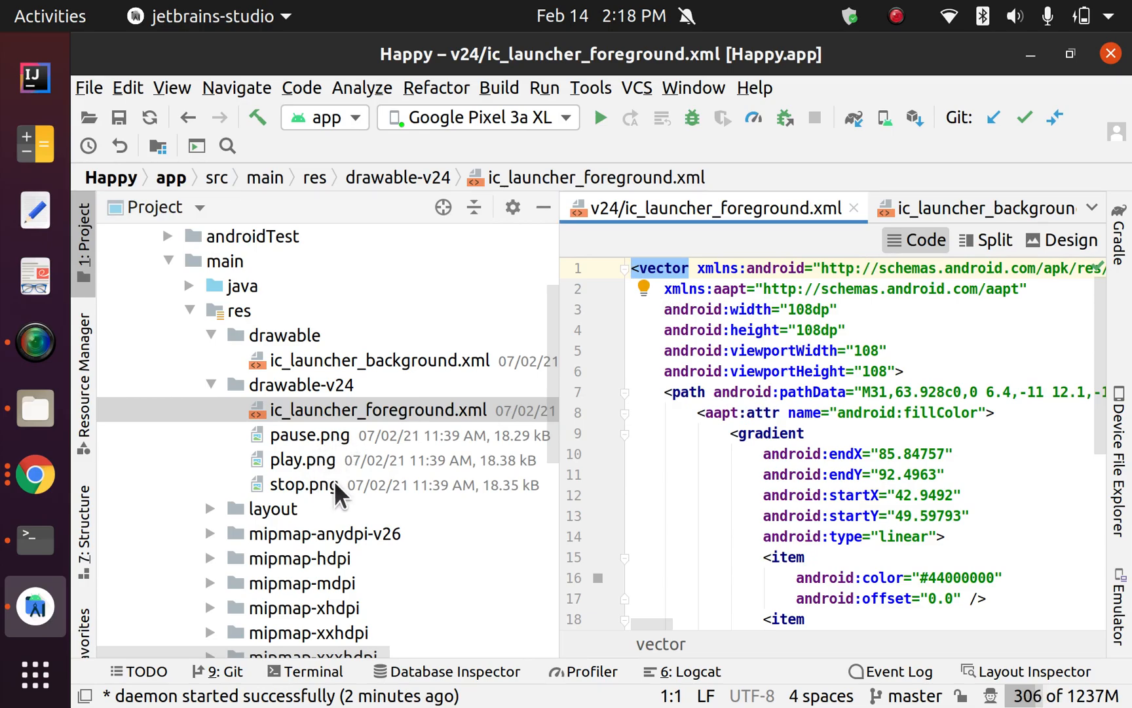
- Expand the mipmap-mdpi and mipmap-hdpi folders and view ic_launcher.png and ic_launcher_round.png from mipmap-hdpi
scroll(459, 517, "down", 3)
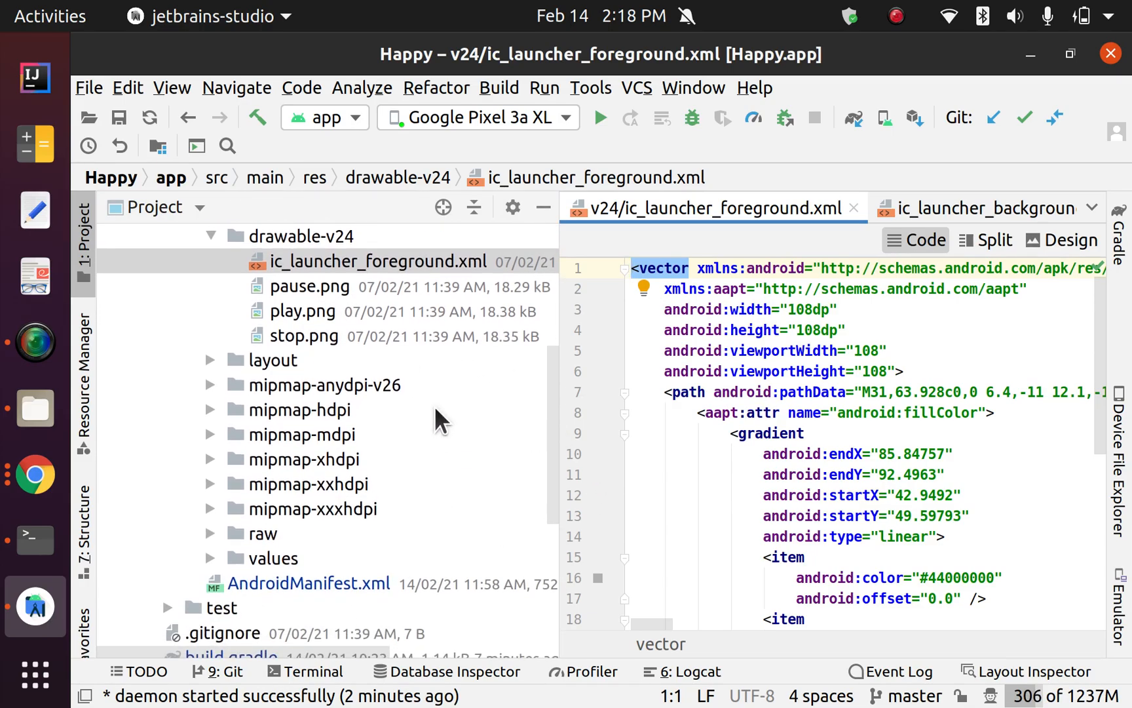
left_click(203, 428)
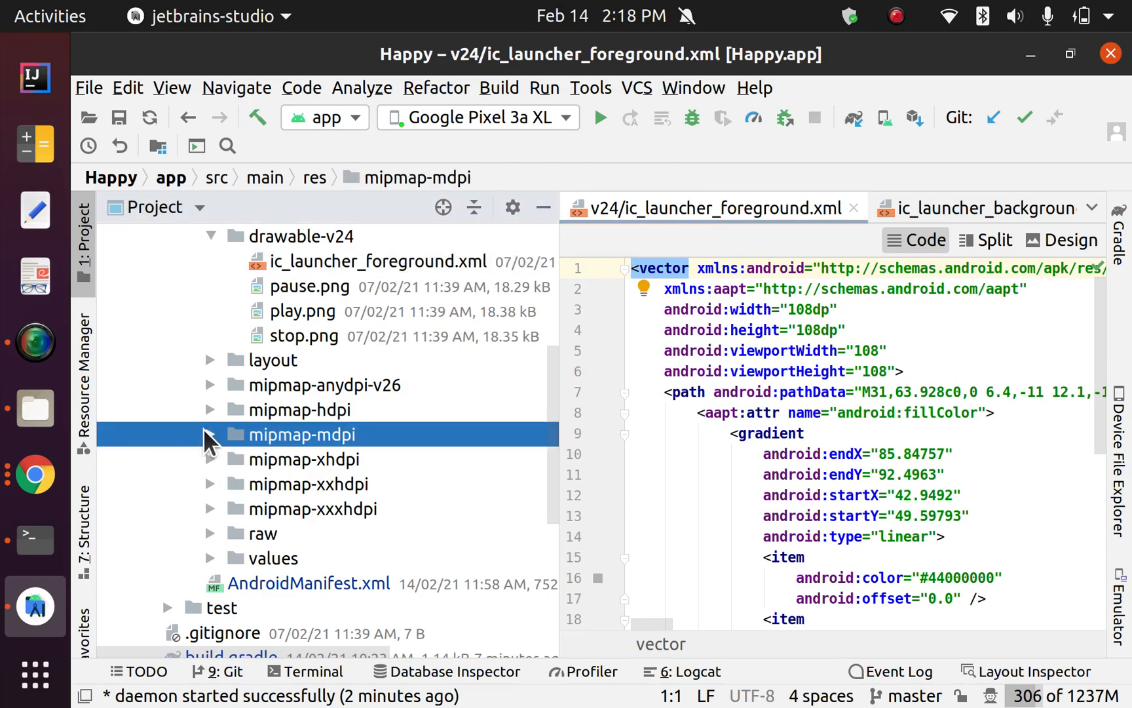
left_click(204, 428)
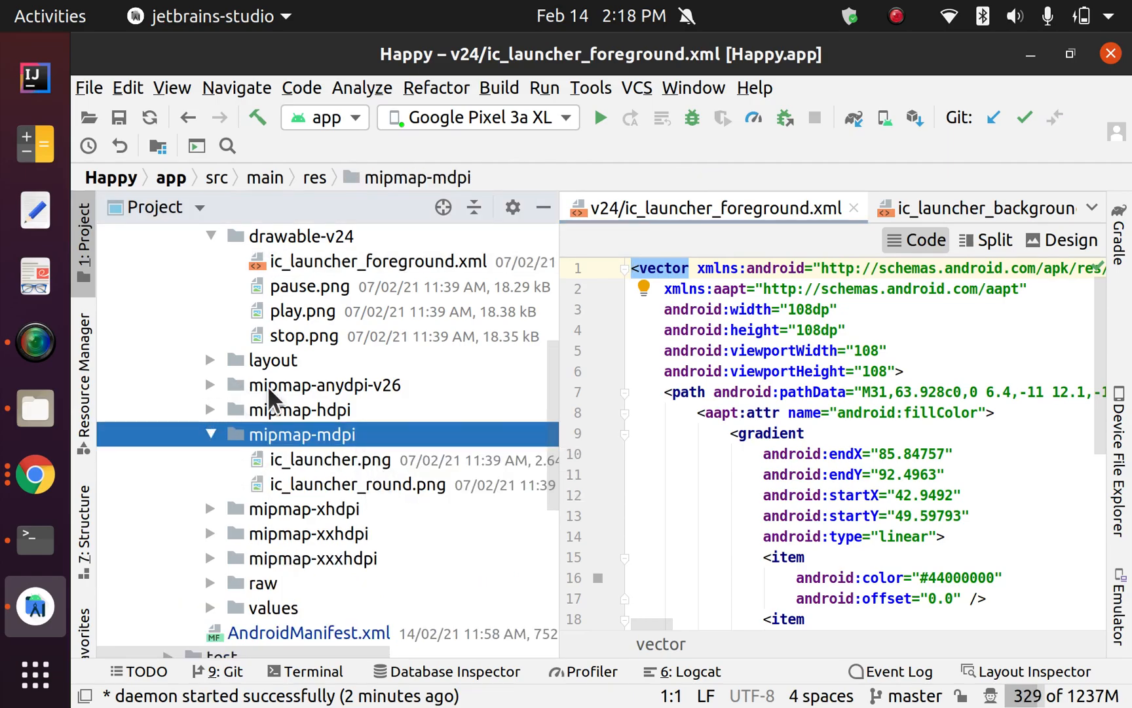
left_click(210, 410)
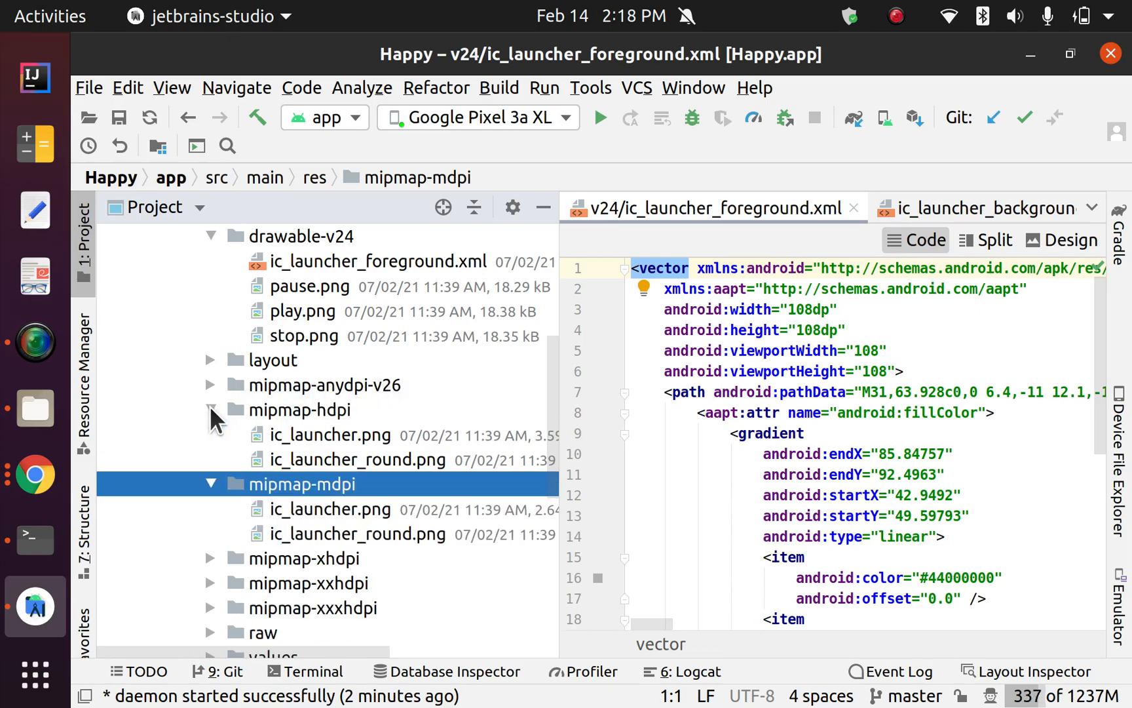
double_click(343, 433)
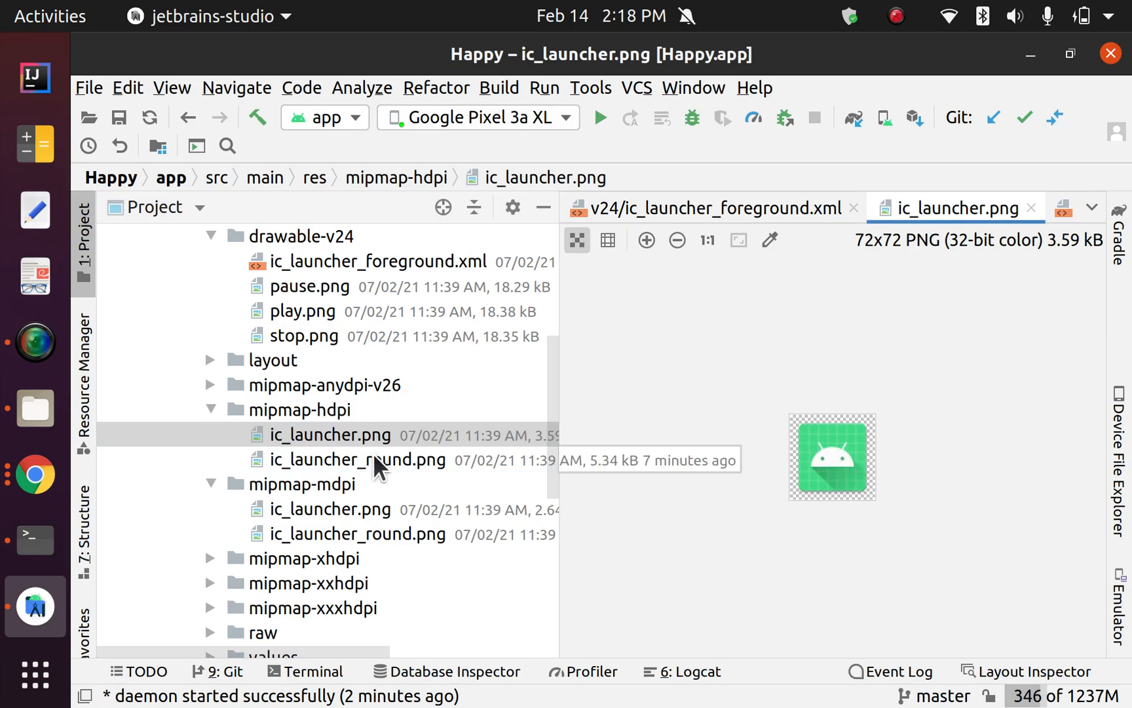
double_click(366, 458)
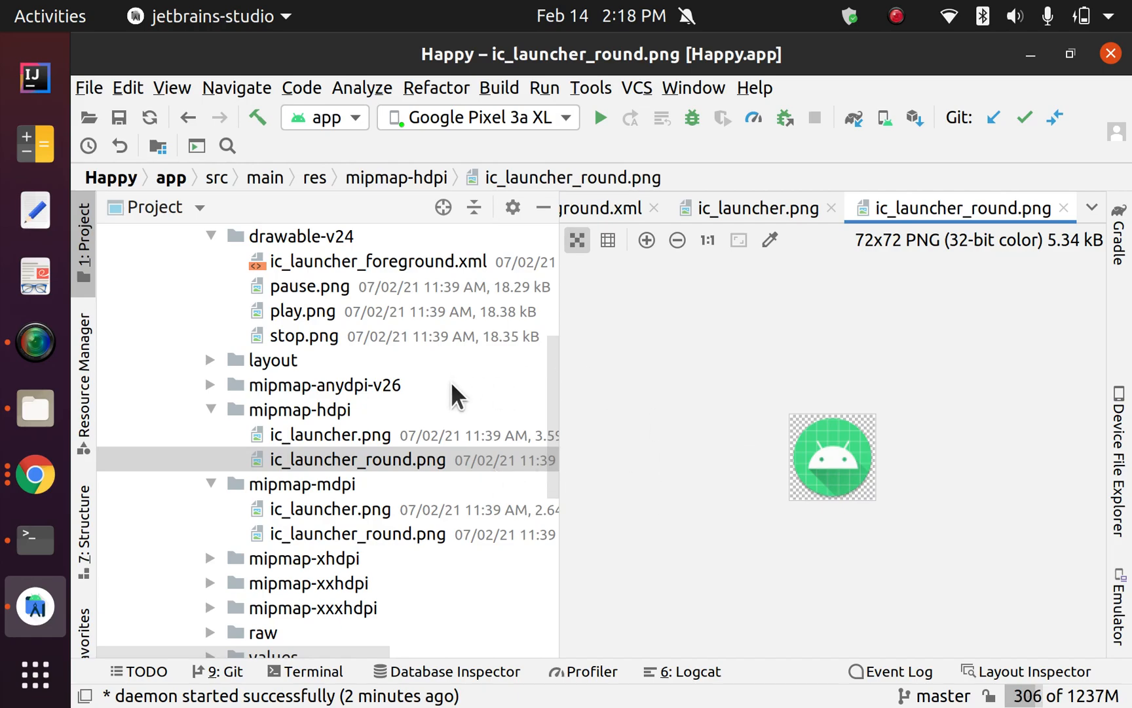
- Expand the mipmap-xhdpi and mipmap-xxhdpi folders to examine their launcher icon files
scroll(451, 381, "up", 1)
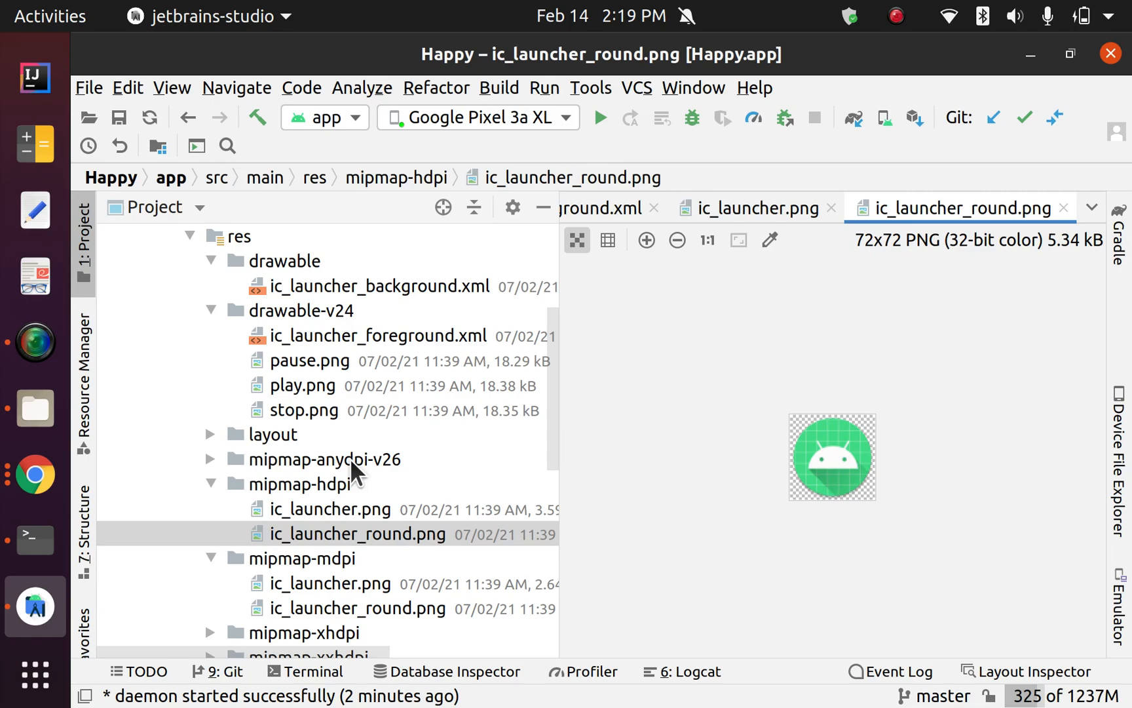
scroll(425, 486, "down", 3)
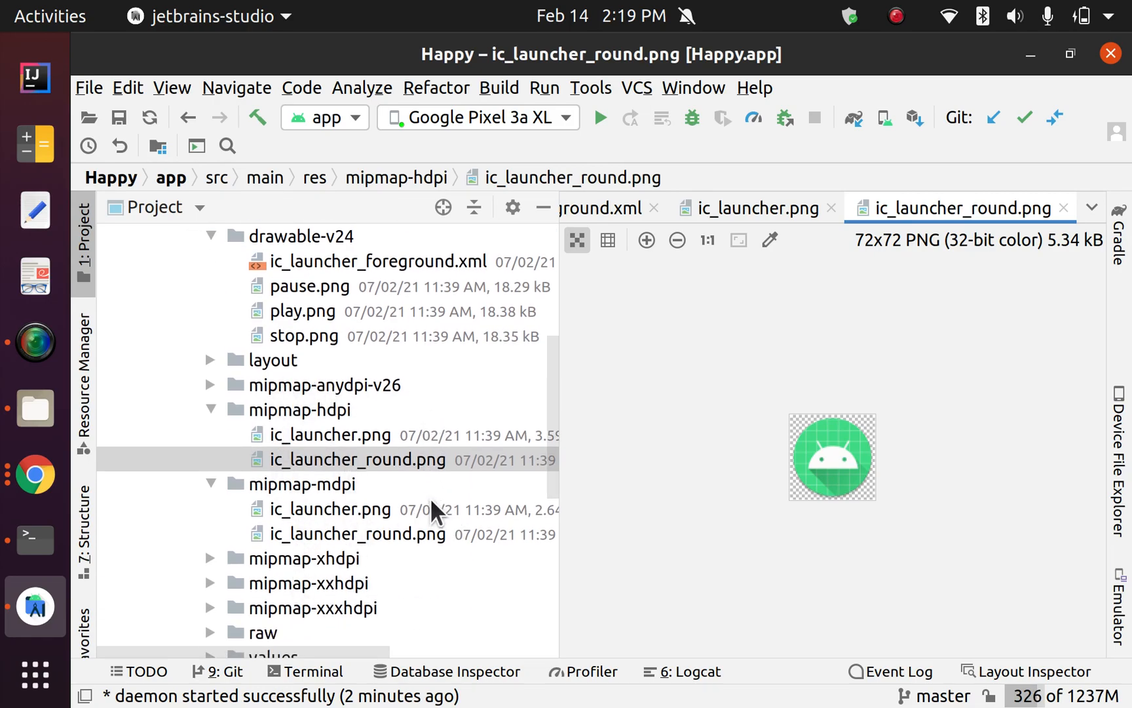
left_click(206, 557)
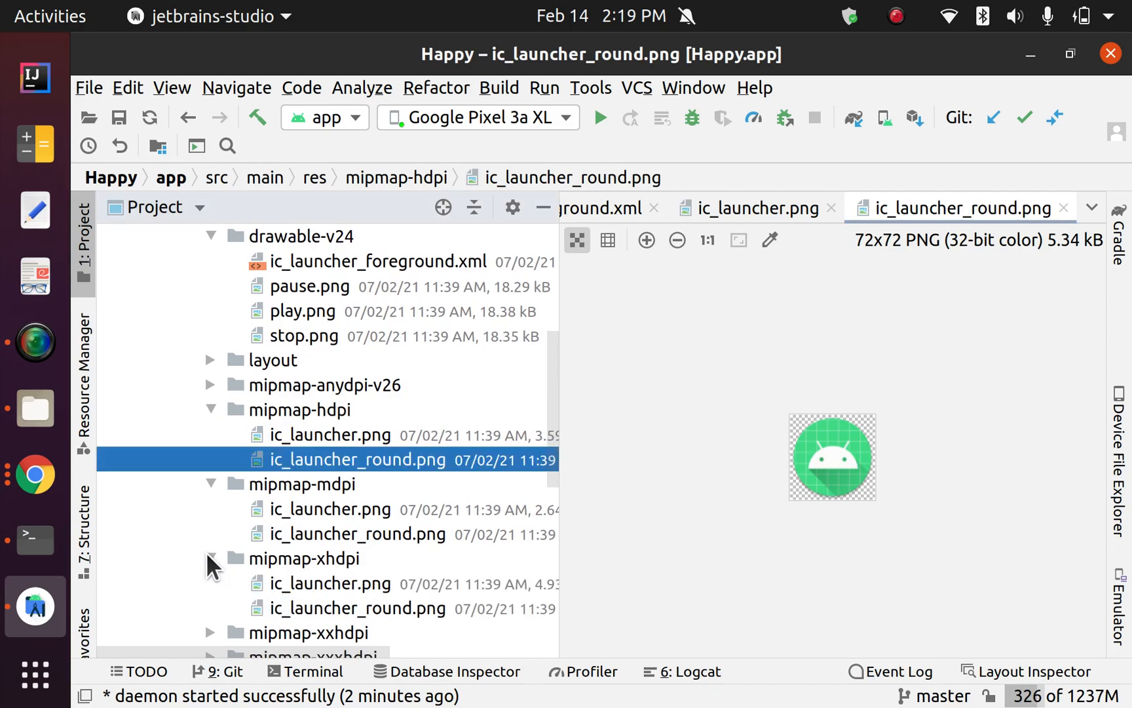
left_click(208, 631)
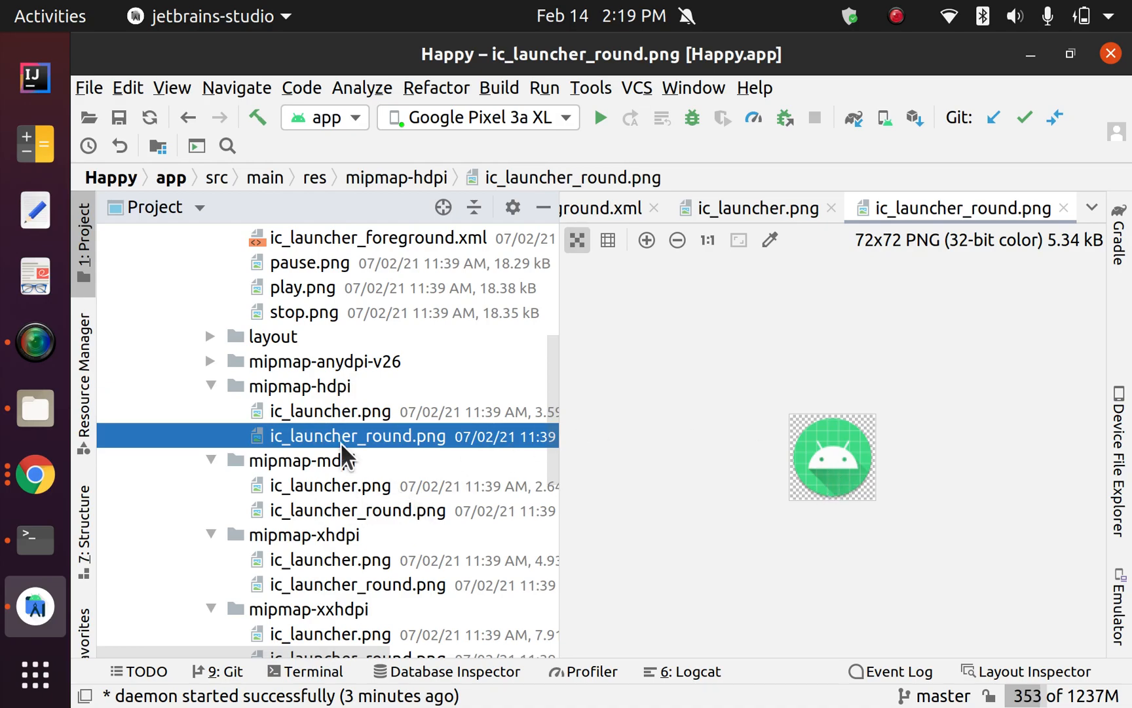
- Switch the file tree to the Android view, expand res > drawable, and widen the tree to show full file details
scroll(349, 461, "up", 5)
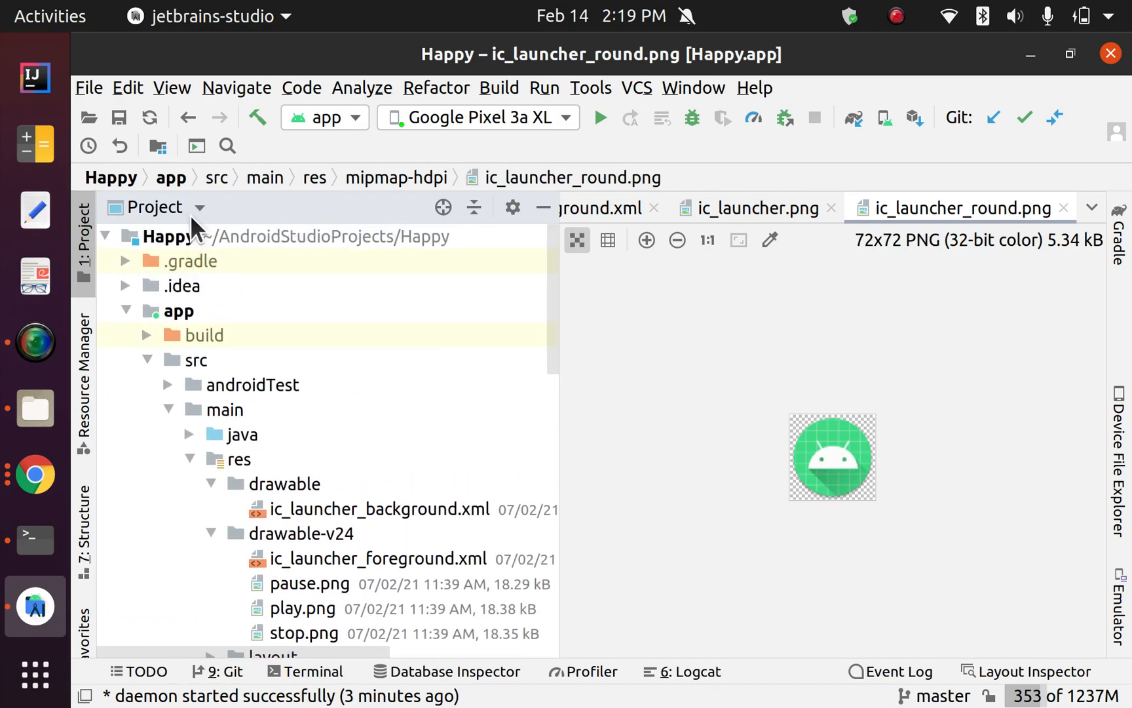
left_click(198, 208)
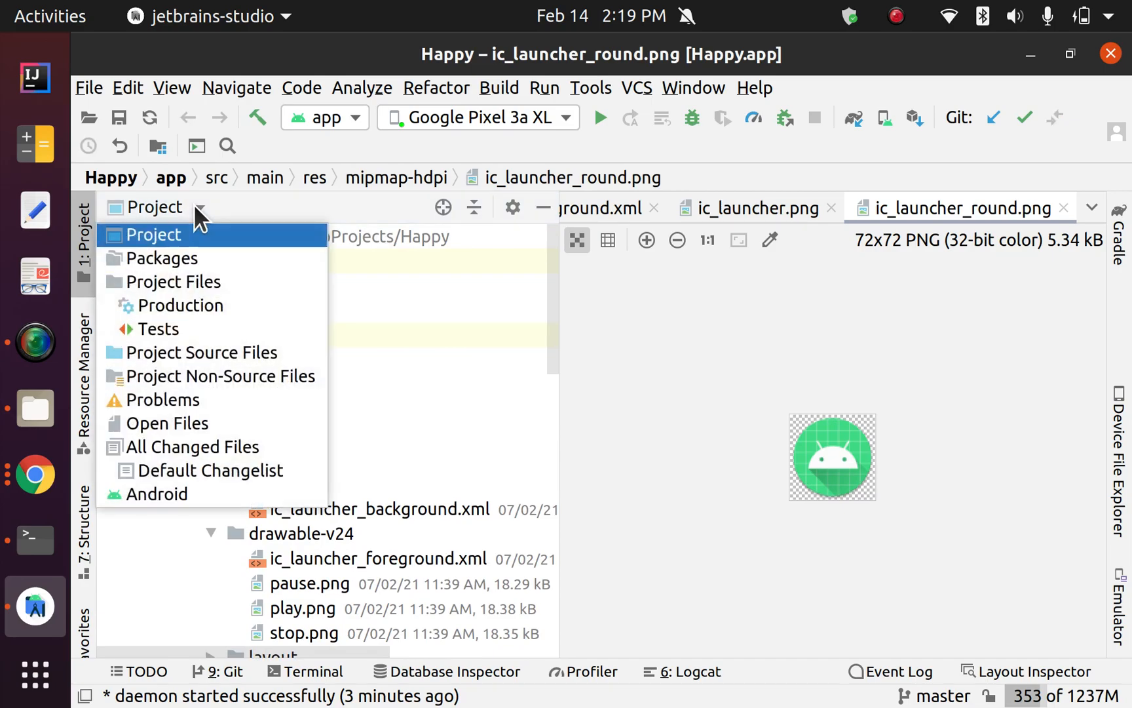
left_click(158, 496)
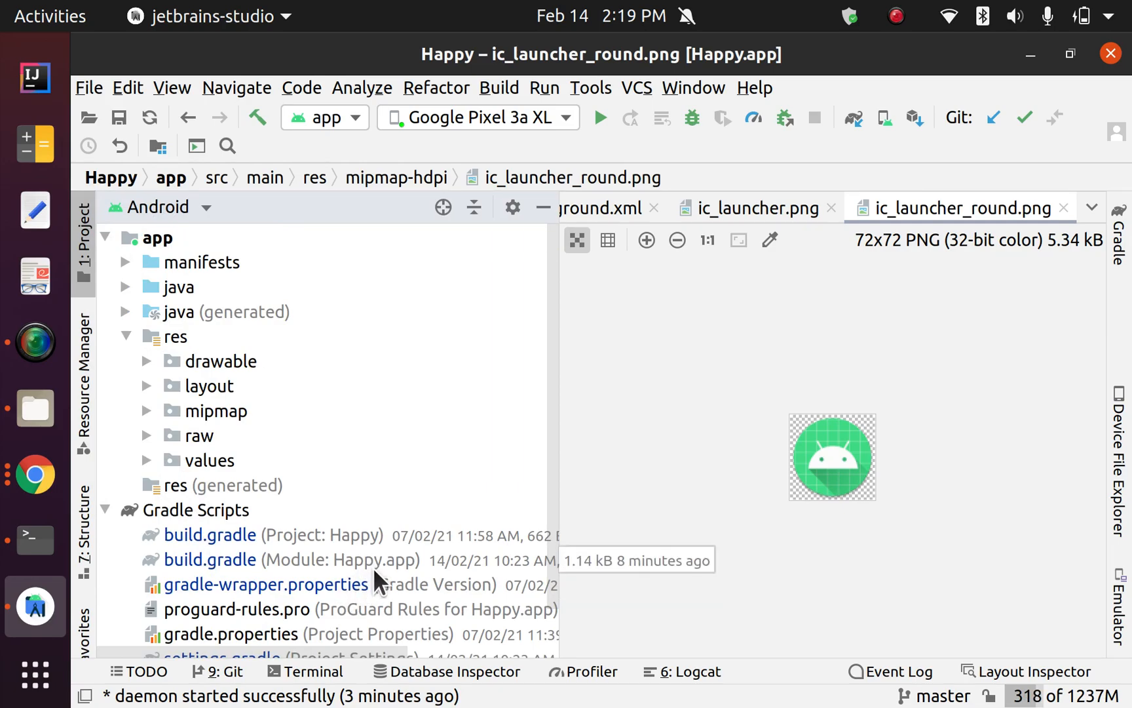
left_click(148, 361)
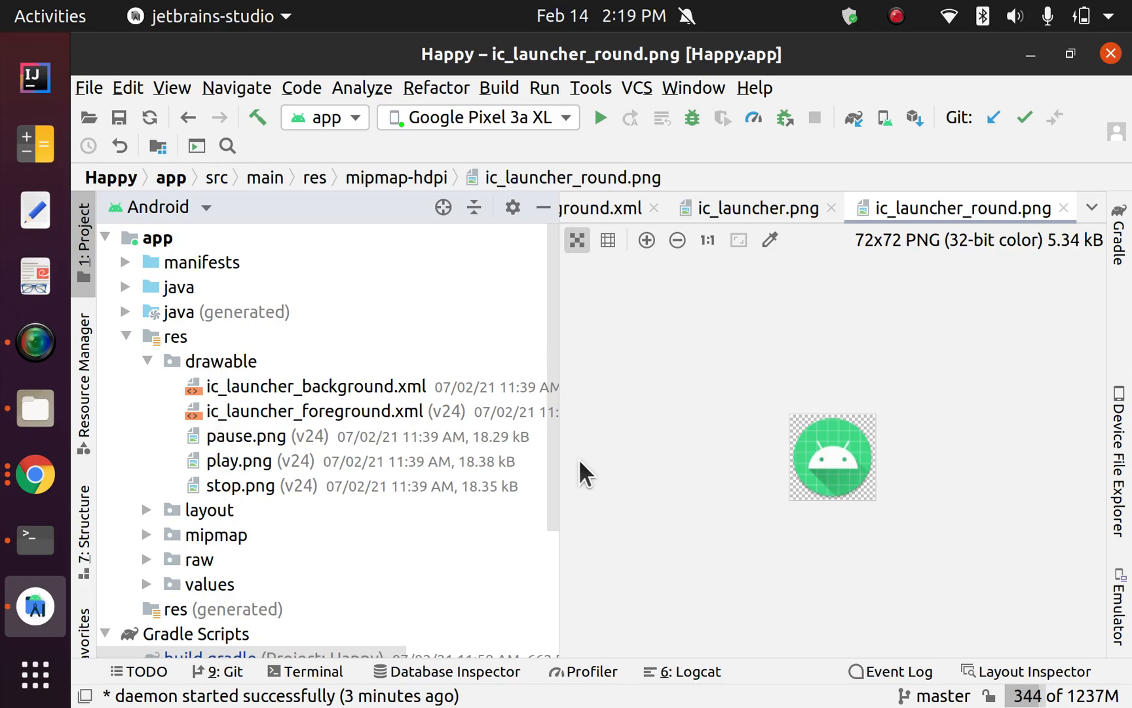
scroll(564, 337, "down", 1)
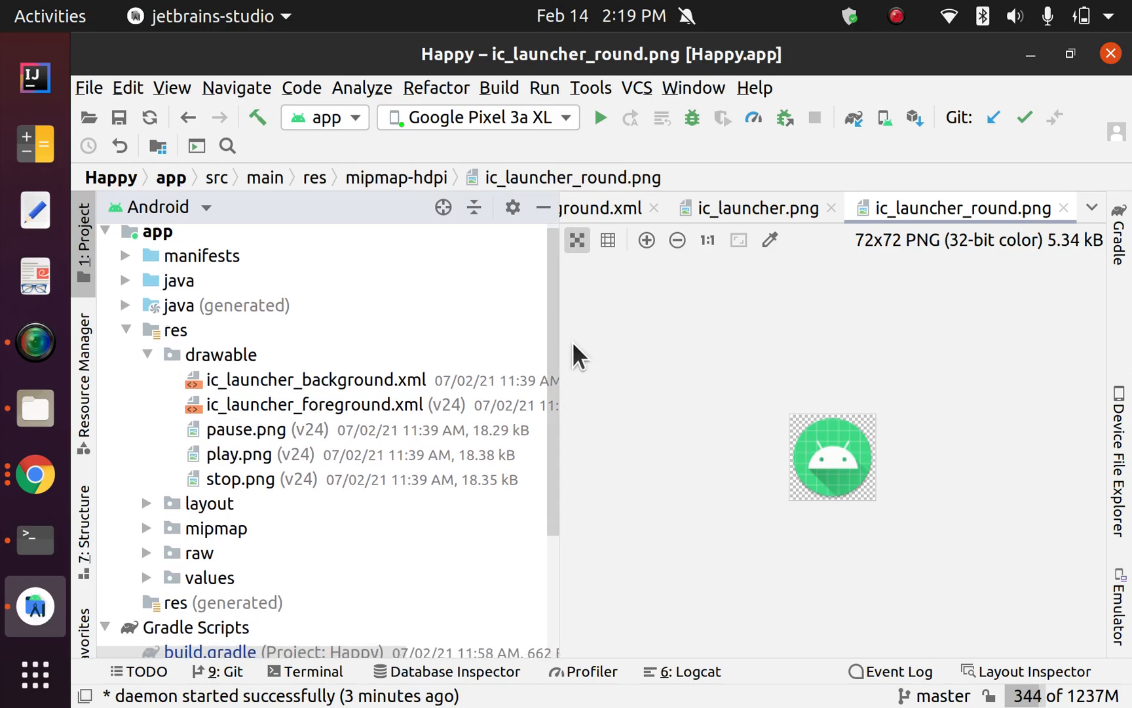
left_click_drag(569, 335, 834, 344)
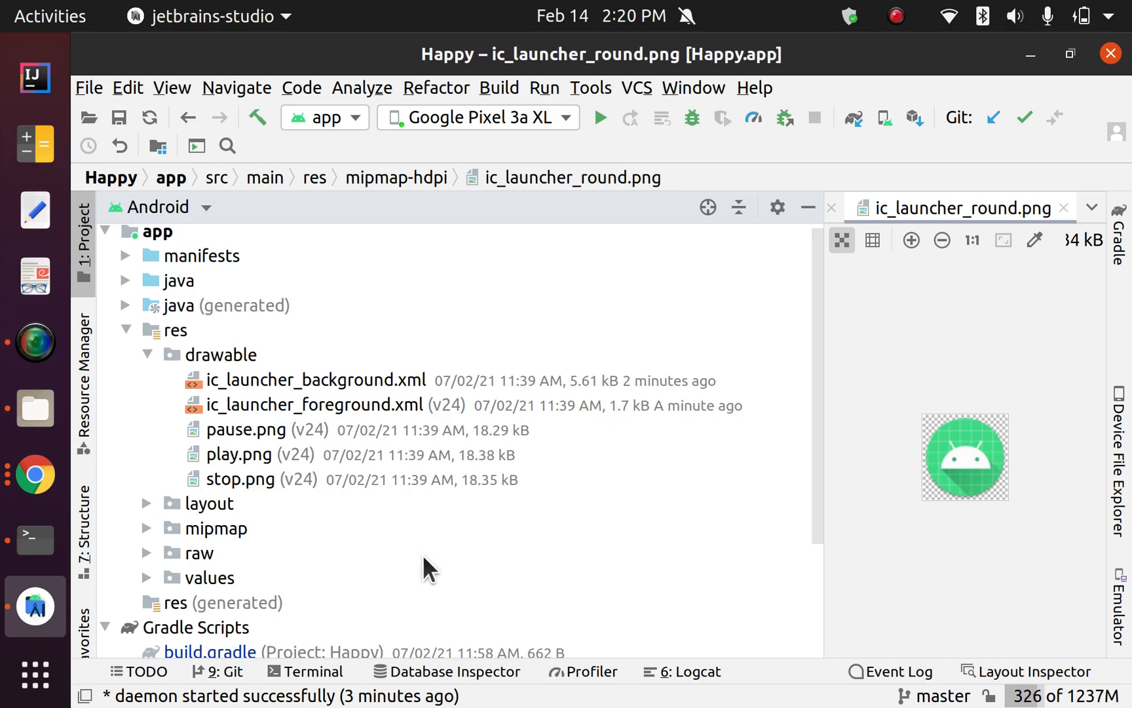
- Check the contents of the layout folder, collapse it again, and expand the mipmap folder in the Android view
scroll(423, 556, "down", 3)
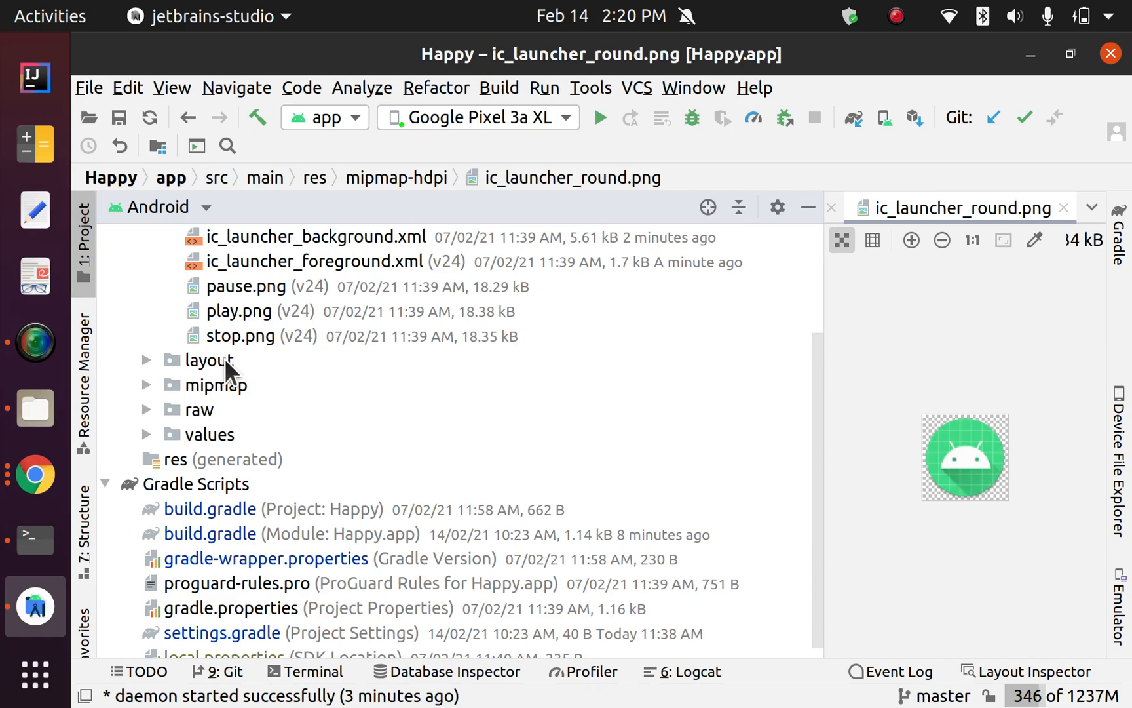
left_click(145, 358)
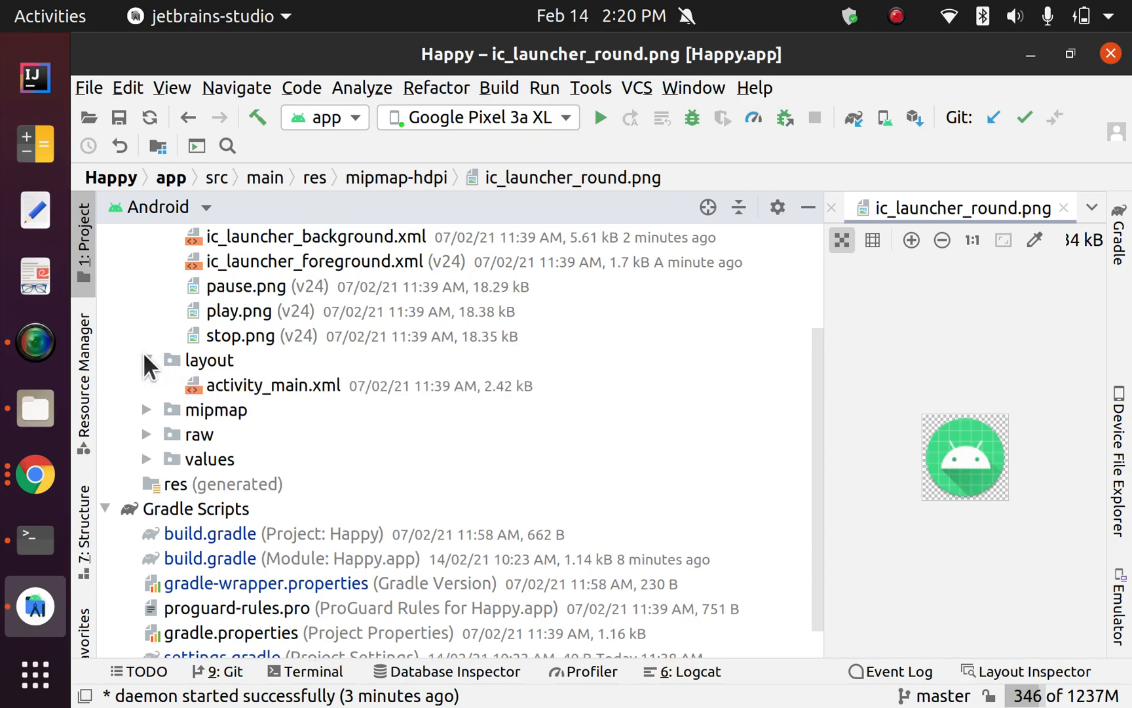
left_click(146, 359)
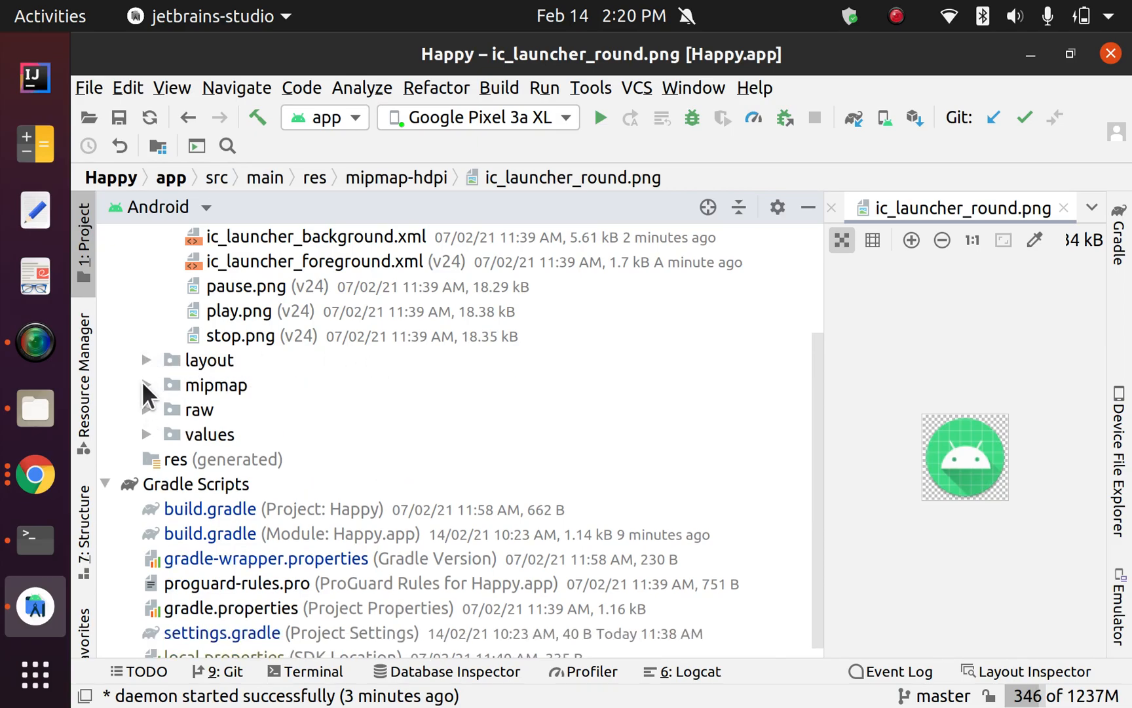
left_click(146, 385)
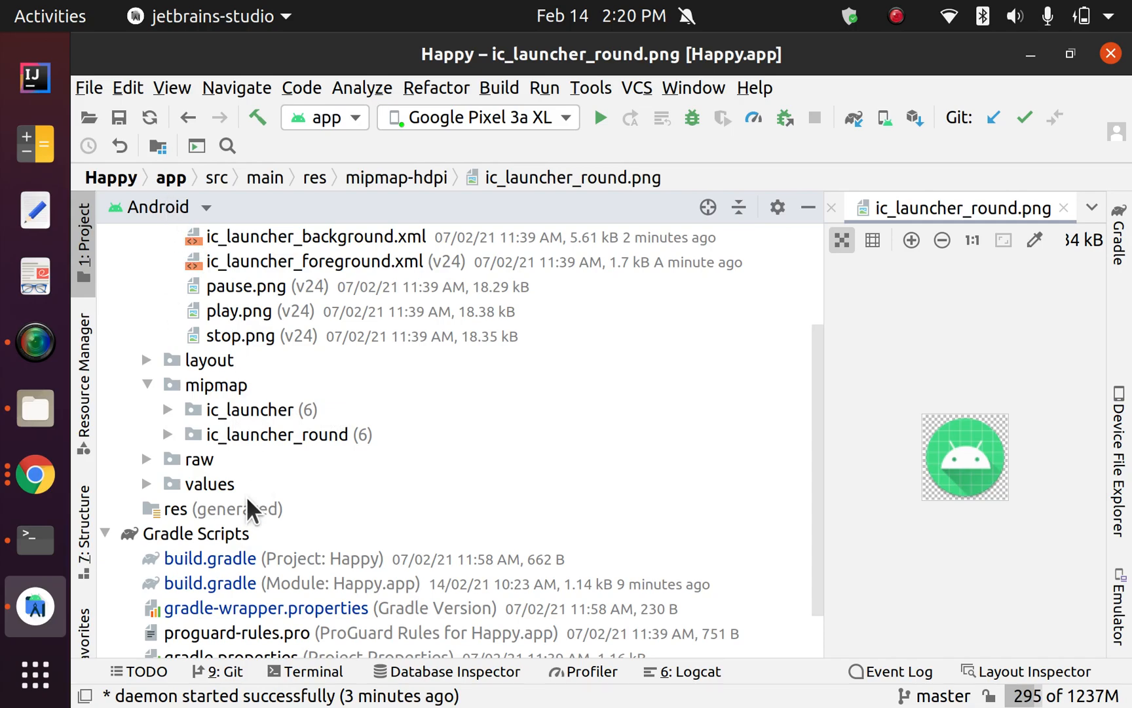
- Expand the ic_launcher_round group under mipmap and view its hdpi and xxxhdpi versions of ic_launcher_round.png
left_click(268, 407)
left_click(255, 433)
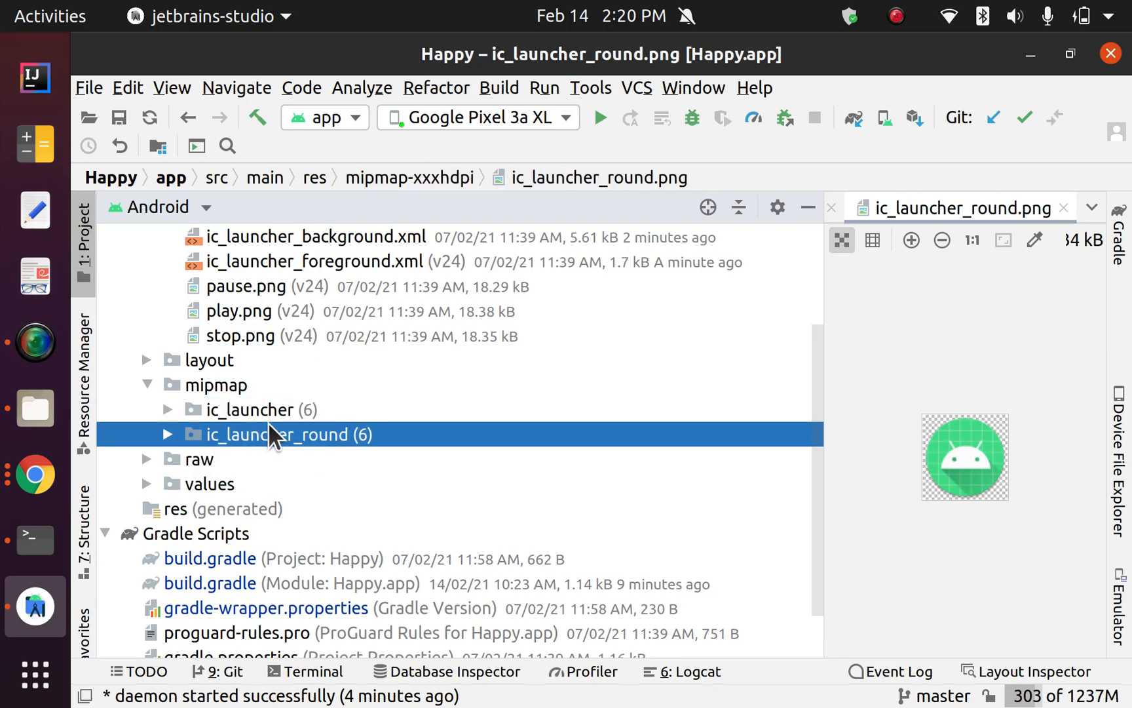
left_click(167, 434)
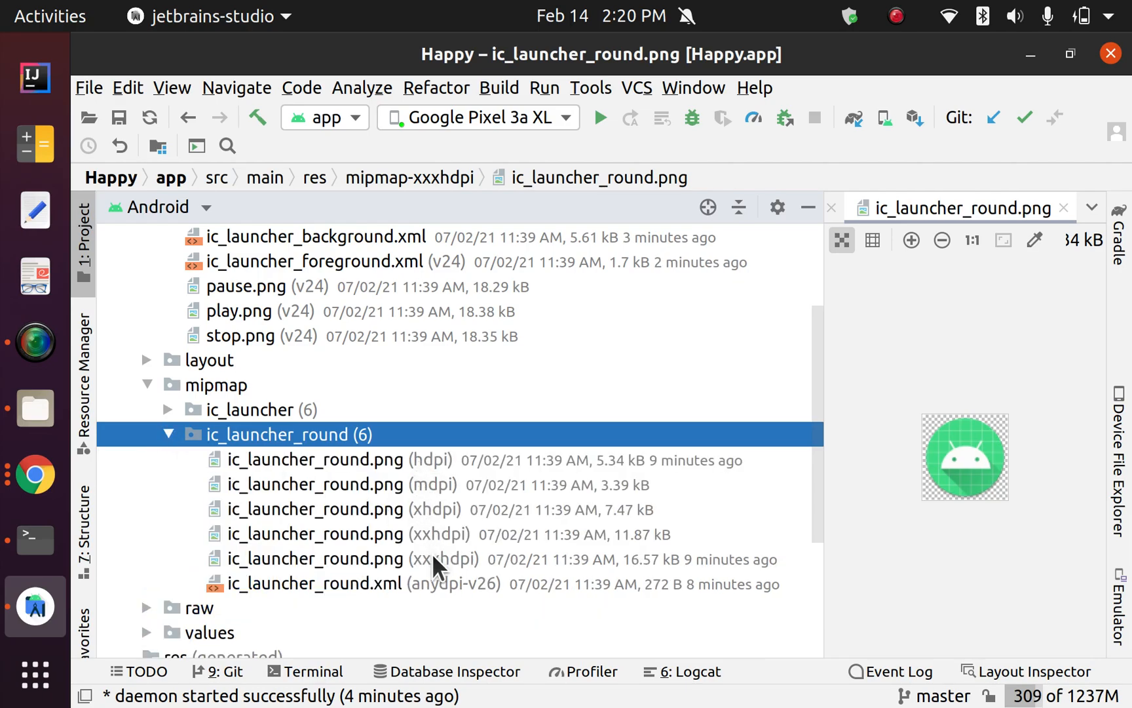
double_click(262, 459)
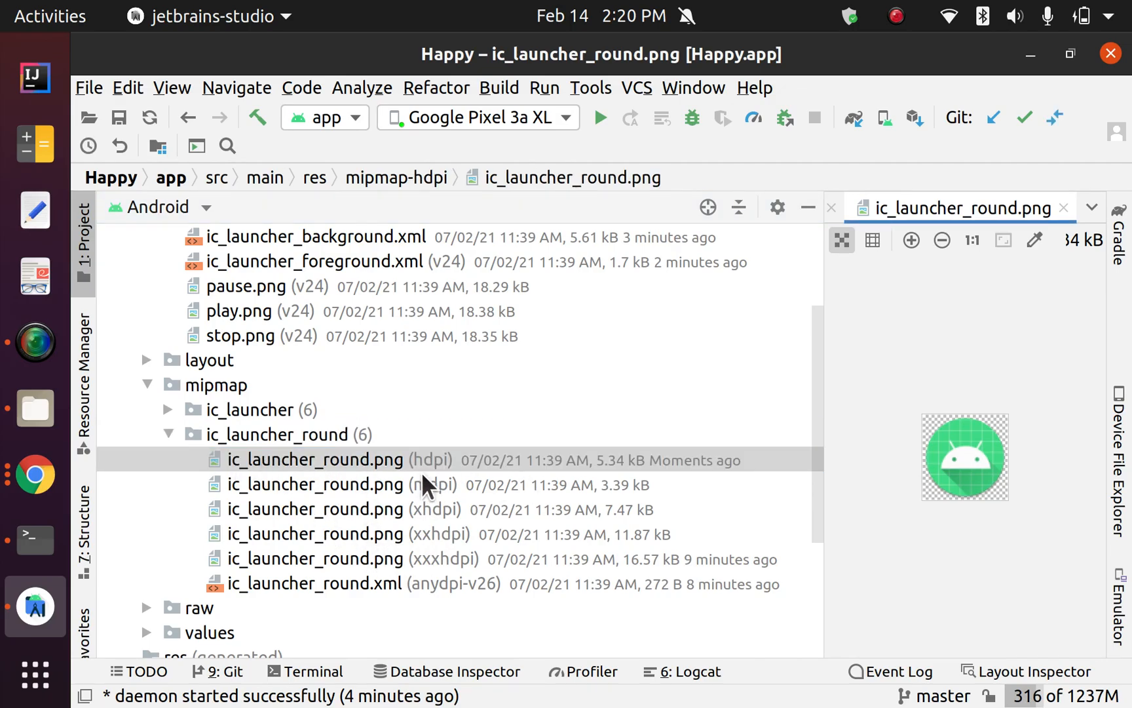
double_click(360, 554)
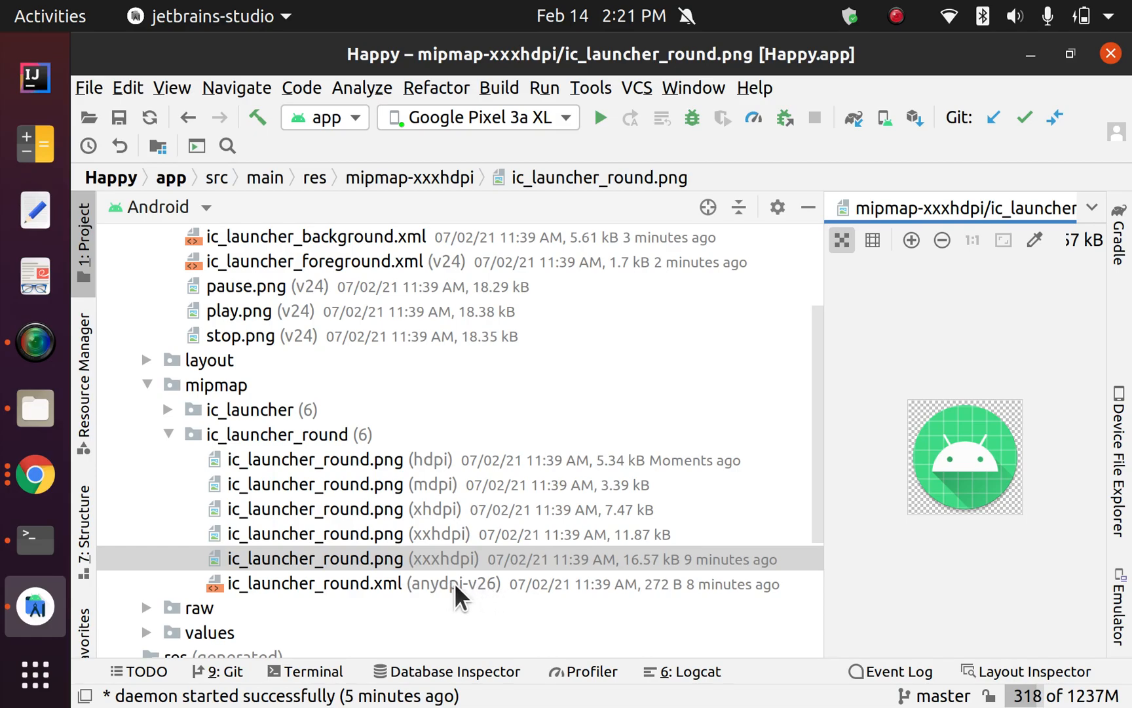
- Switch the file tree to the Project view and expand the mipmap-anydpi-v26 folder under res
left_click(203, 204)
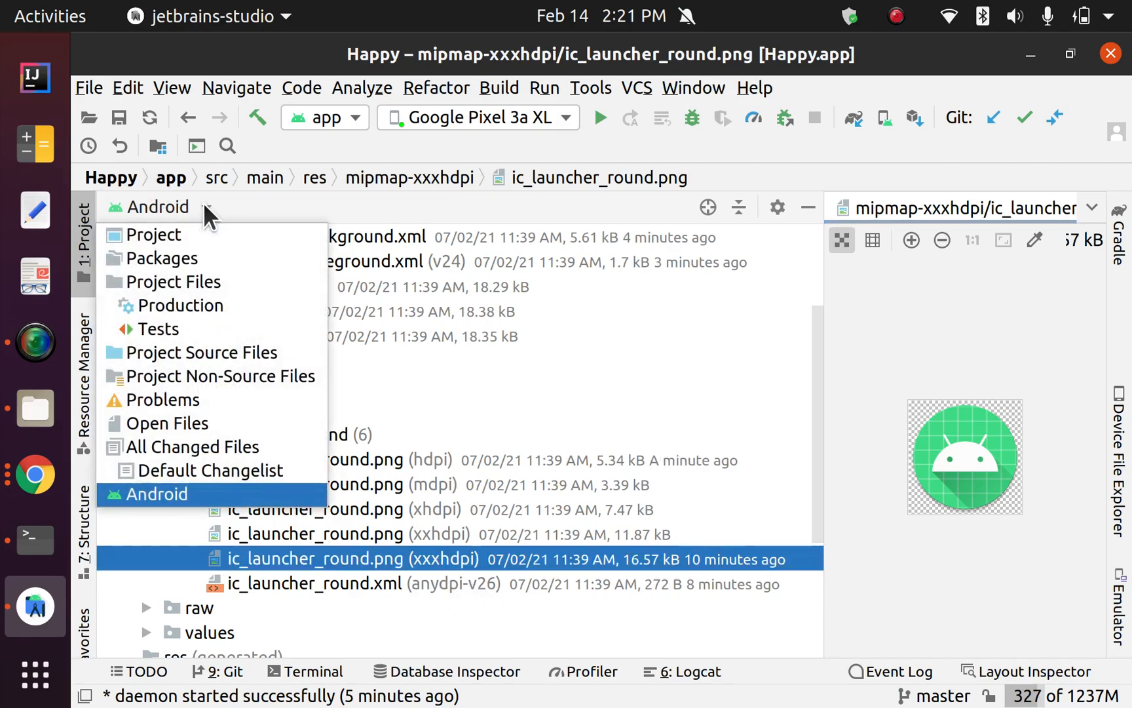
left_click(156, 236)
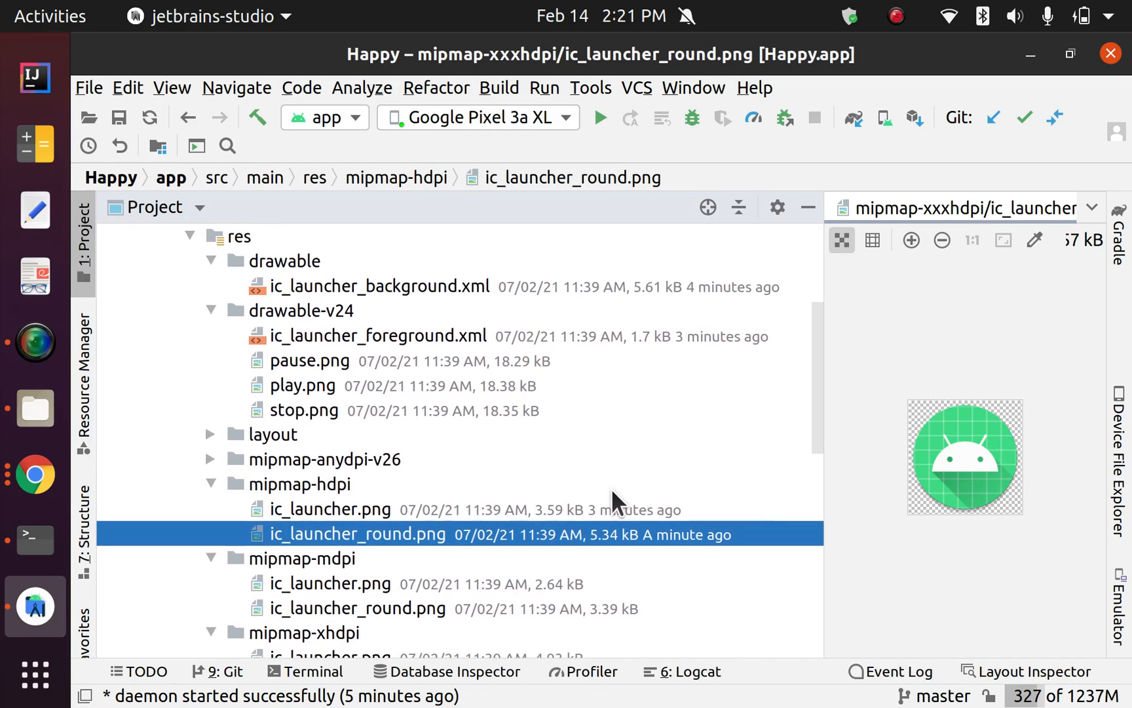
scroll(611, 488, "down", 1)
scroll(329, 383, "down", 2)
scroll(328, 379, "up", 2)
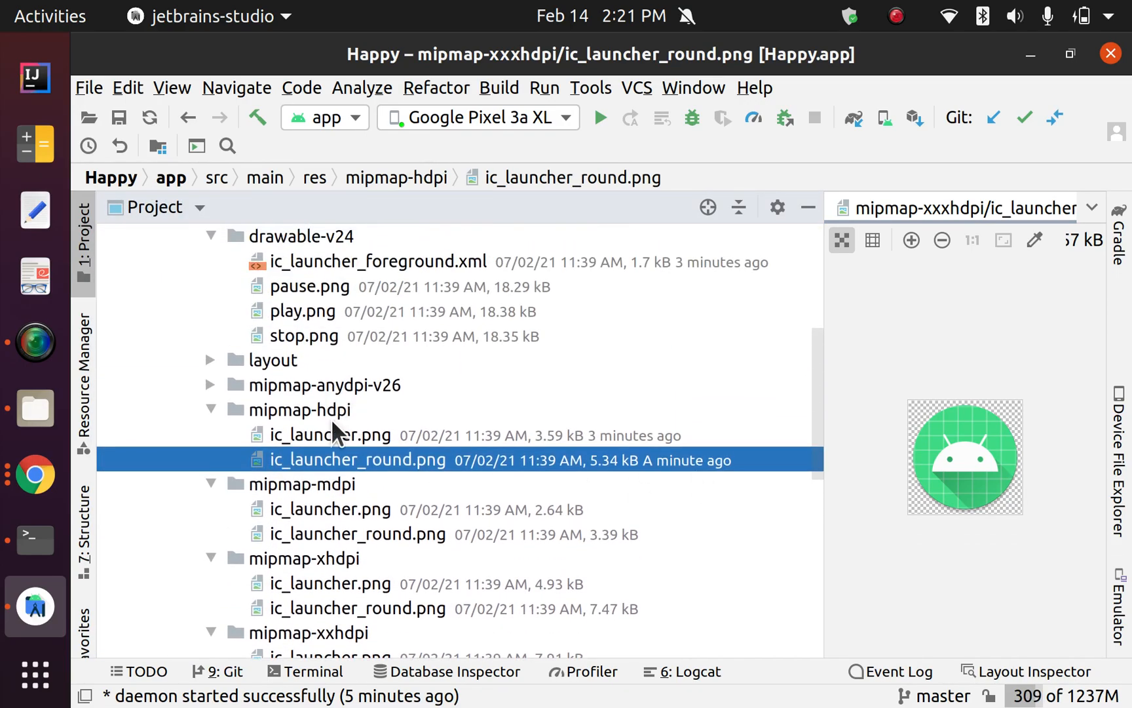
left_click(207, 385)
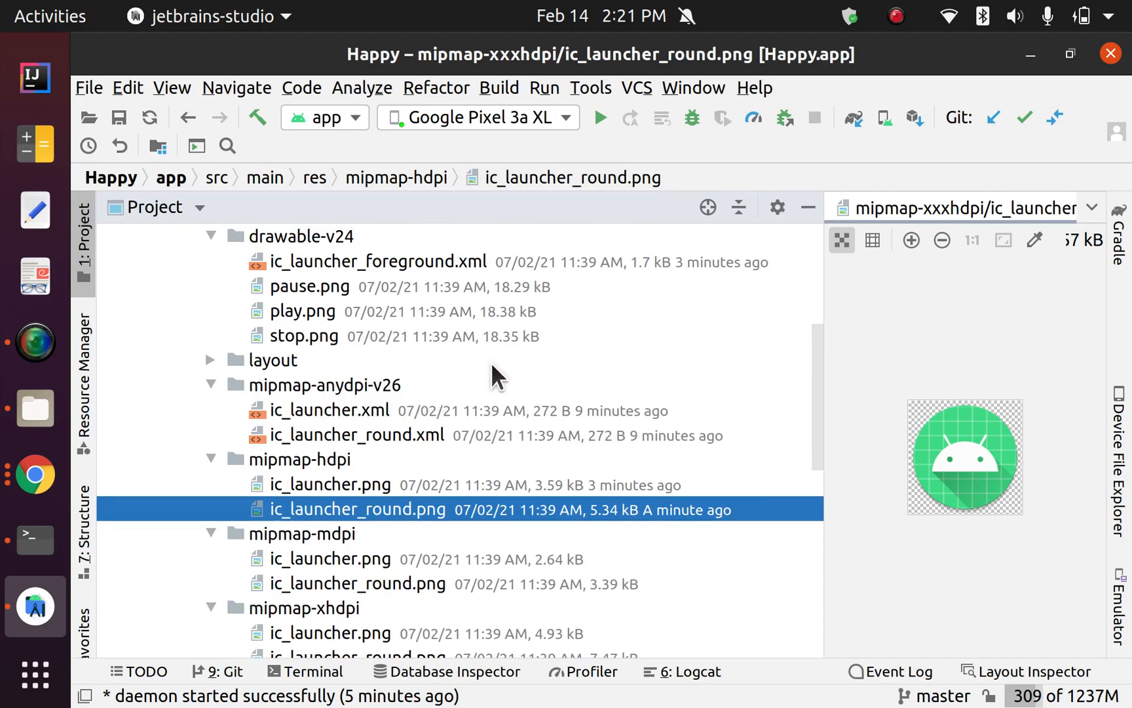
- Open ic_launcher_round.xml from mipmap-anydpi-v26 as code only and widen the editor to read its drawable references
scroll(491, 365, "up", 1)
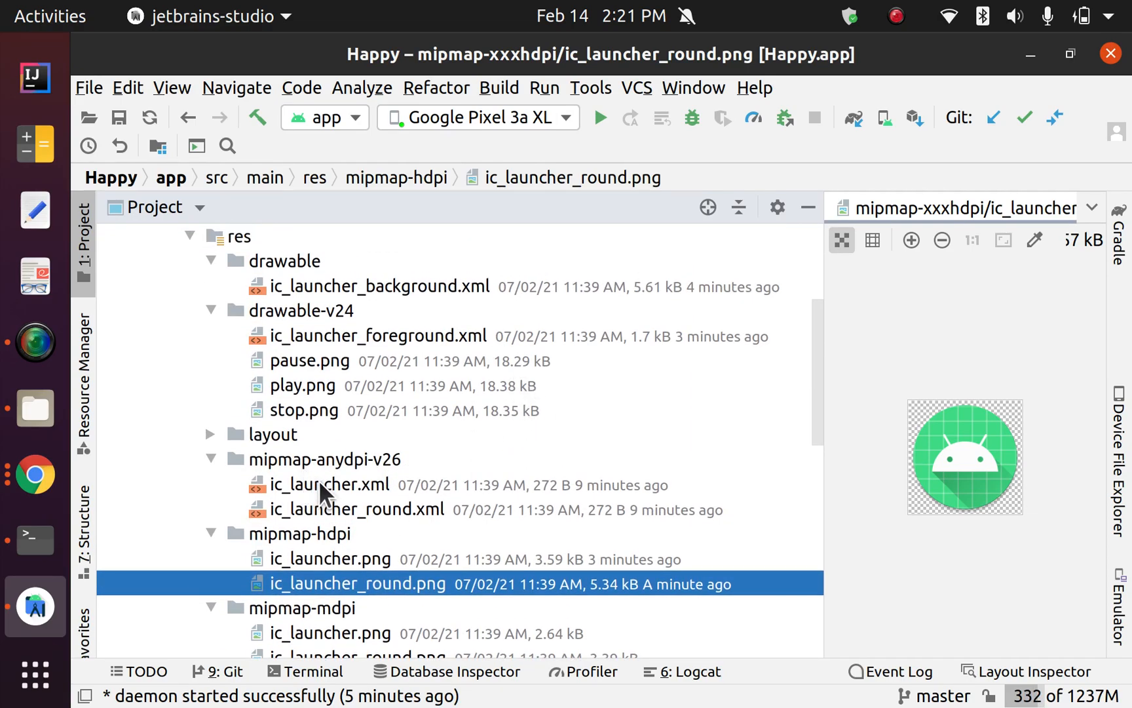
double_click(339, 508)
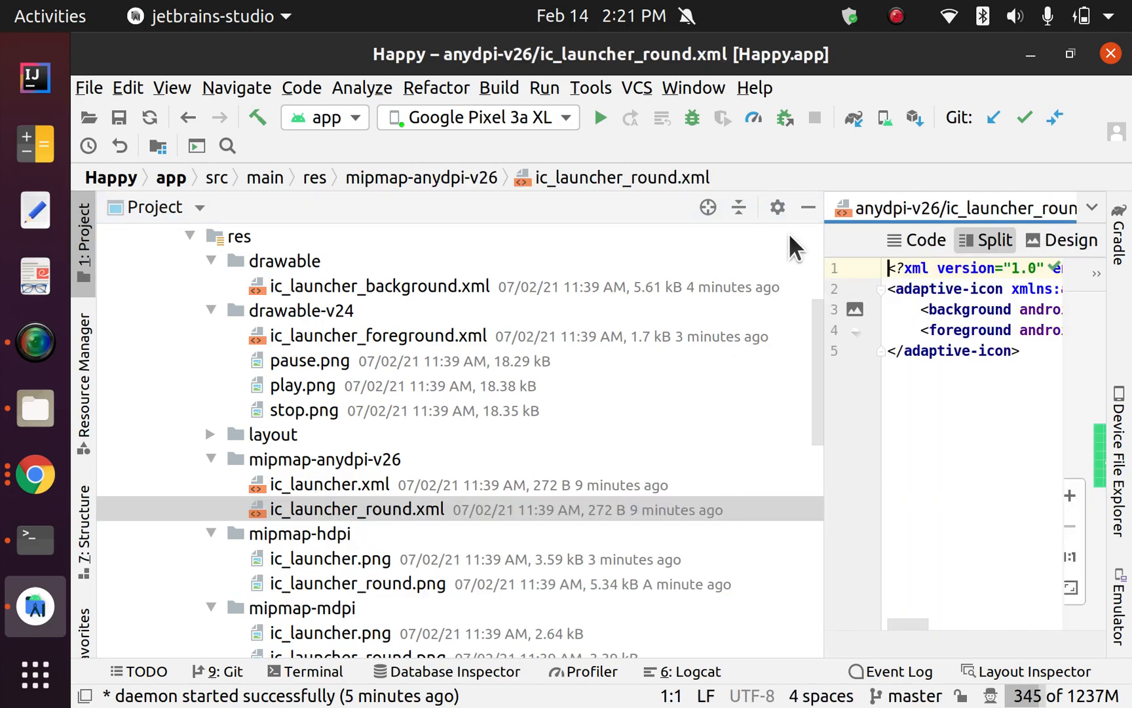
left_click_drag(826, 213, 593, 218)
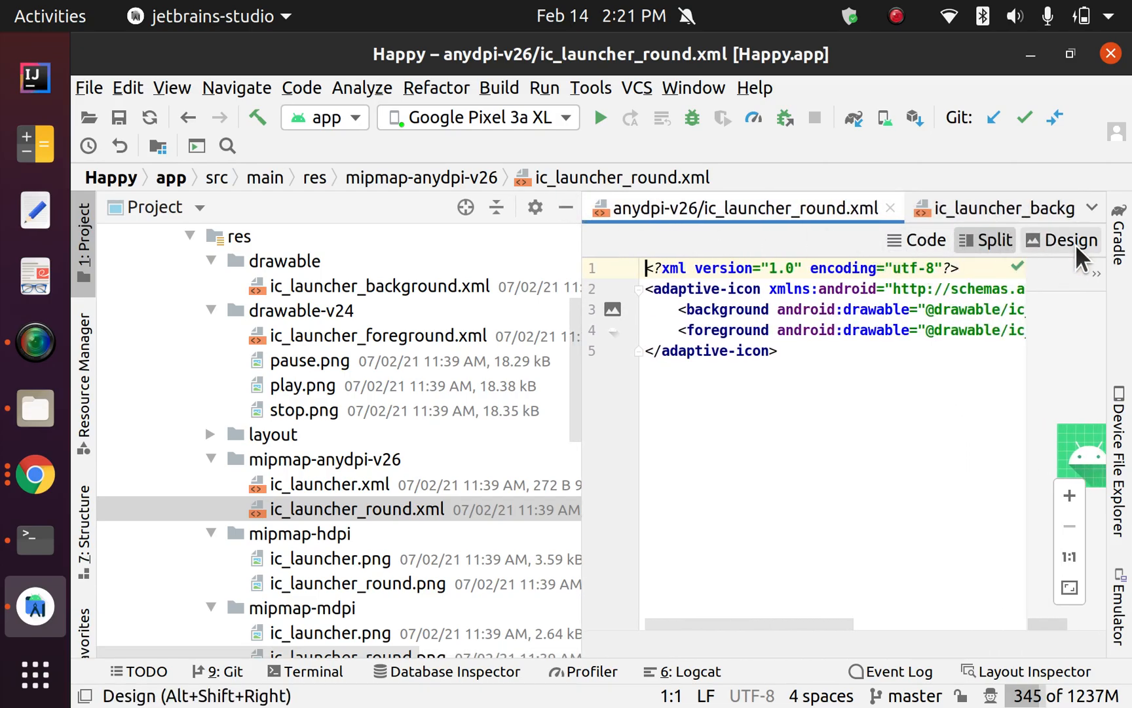
left_click(912, 239)
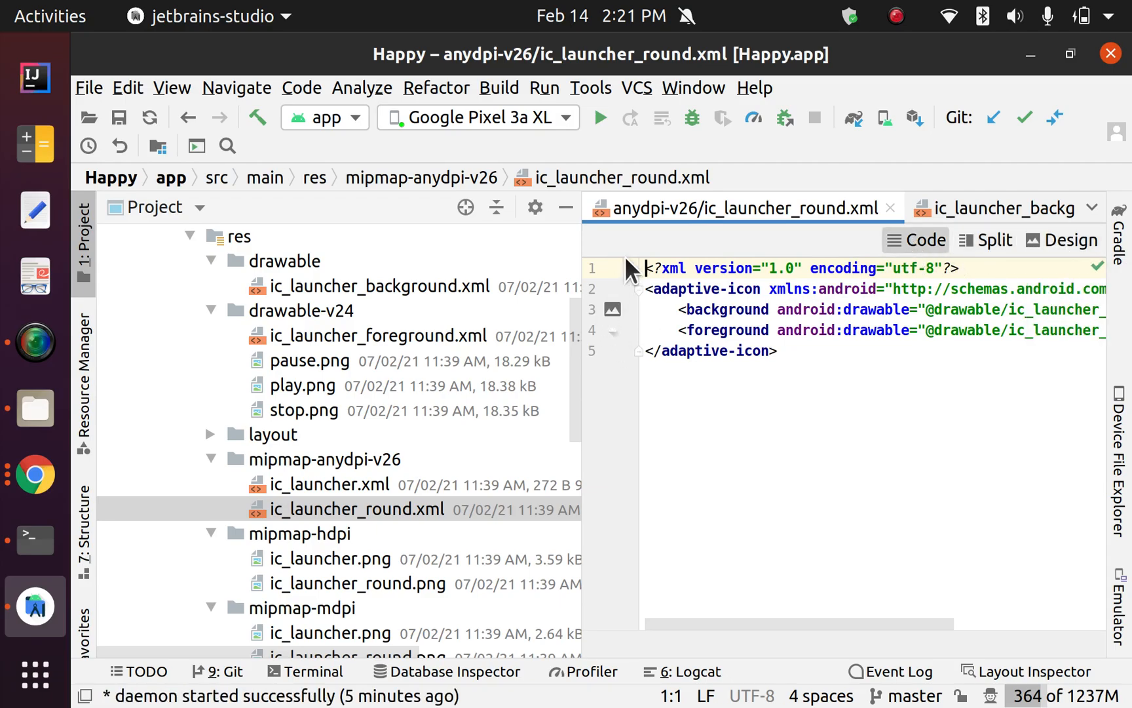
left_click_drag(582, 237, 480, 237)
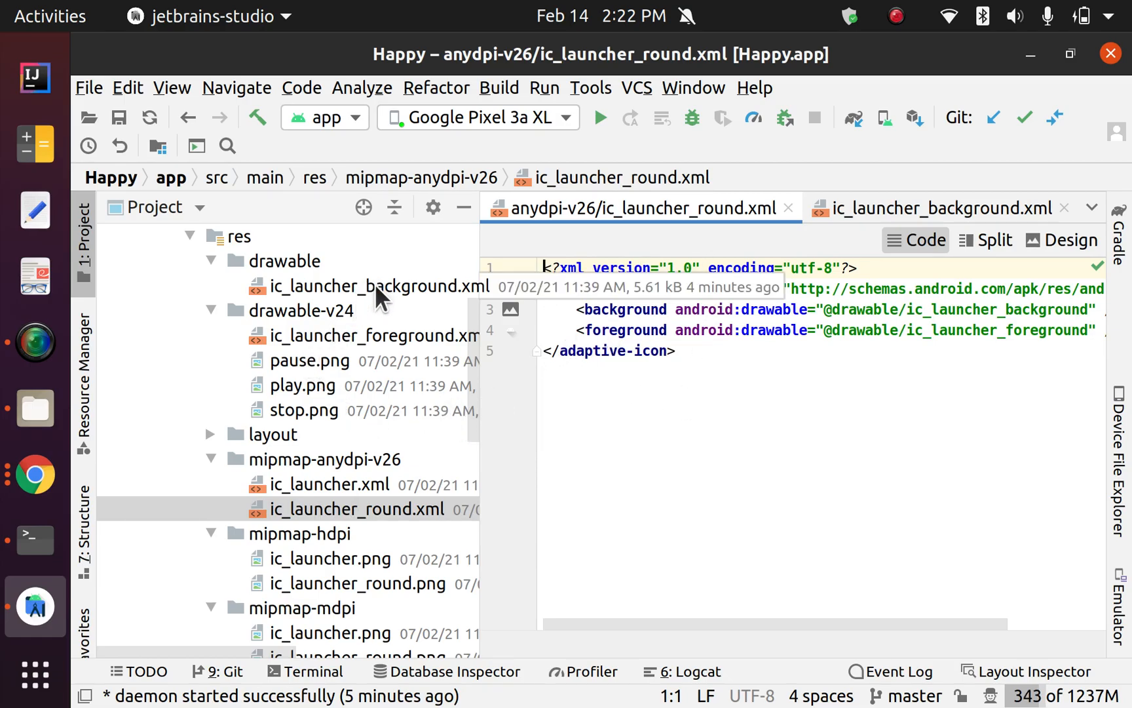
- View the code of ic_launcher_background.xml from drawable and ic_launcher_foreground.xml from drawable-v24
double_click(399, 284)
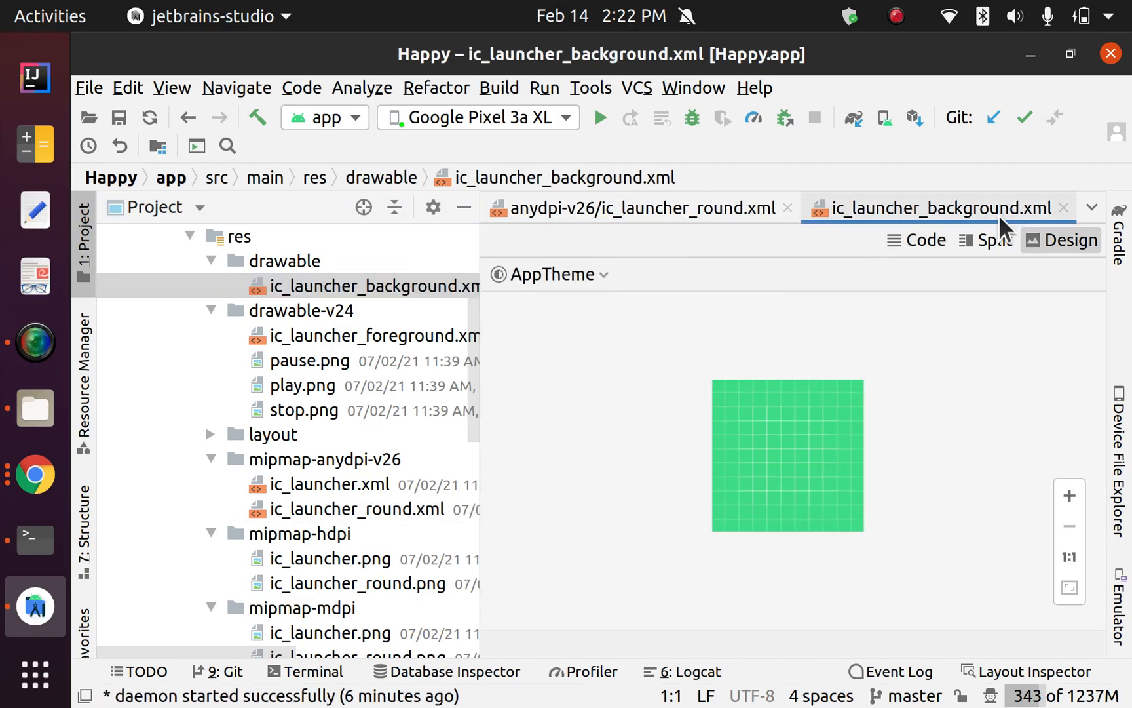
left_click(911, 243)
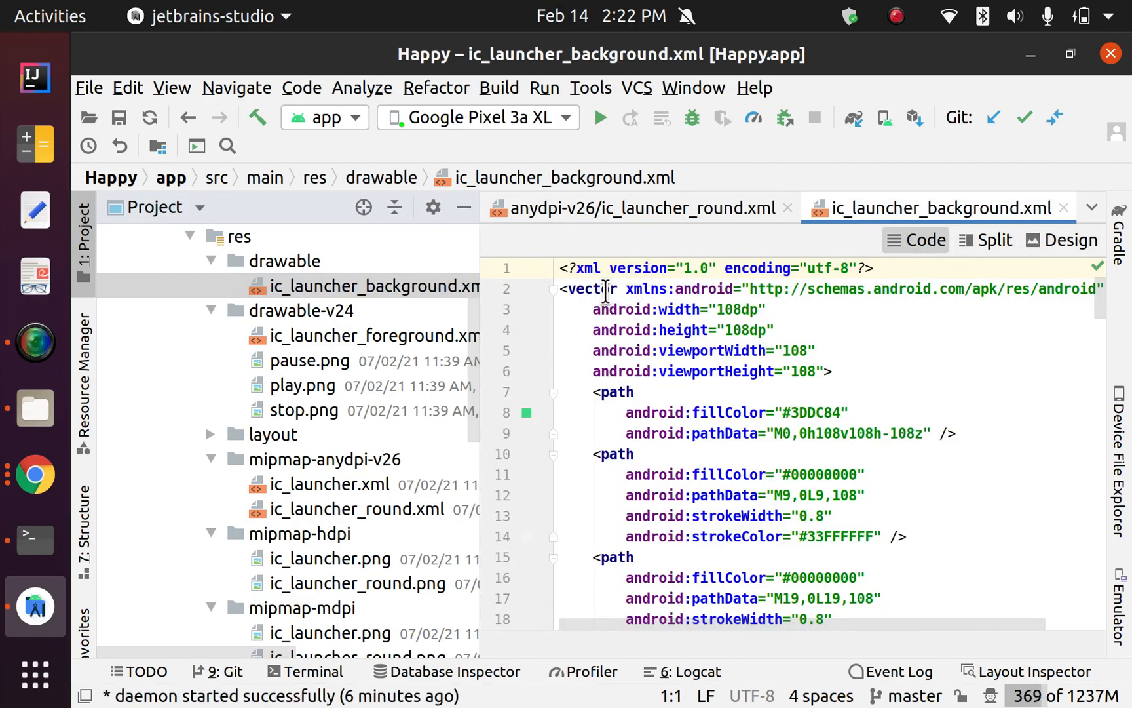
left_click(320, 333)
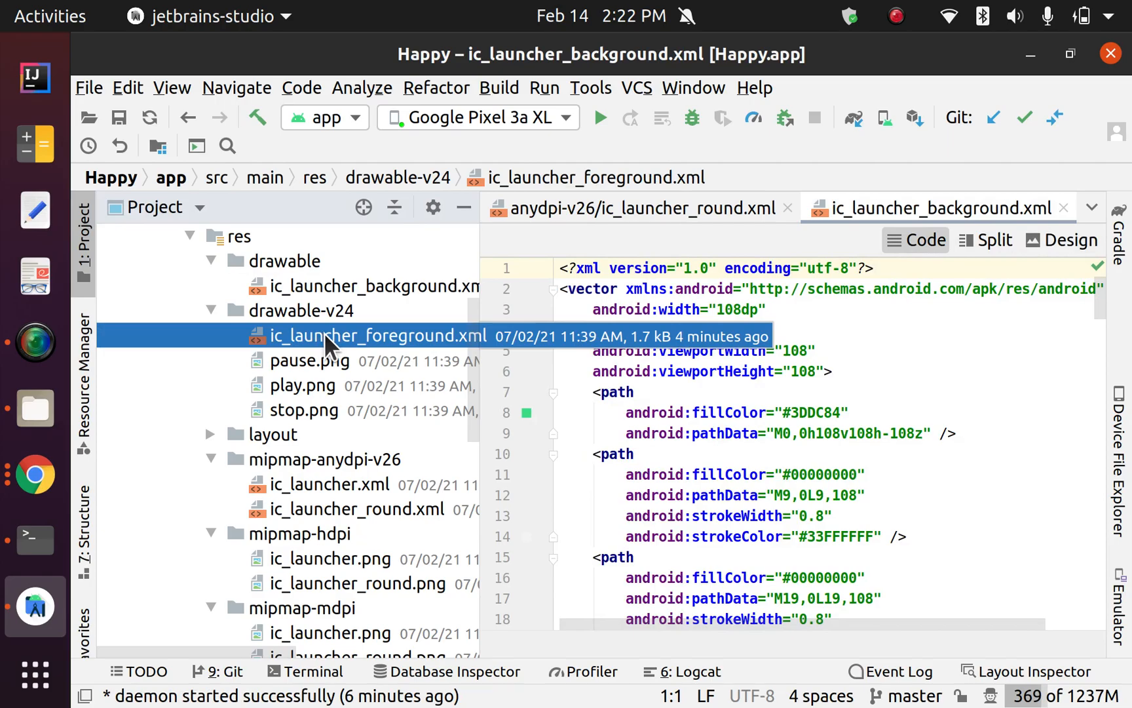
double_click(323, 333)
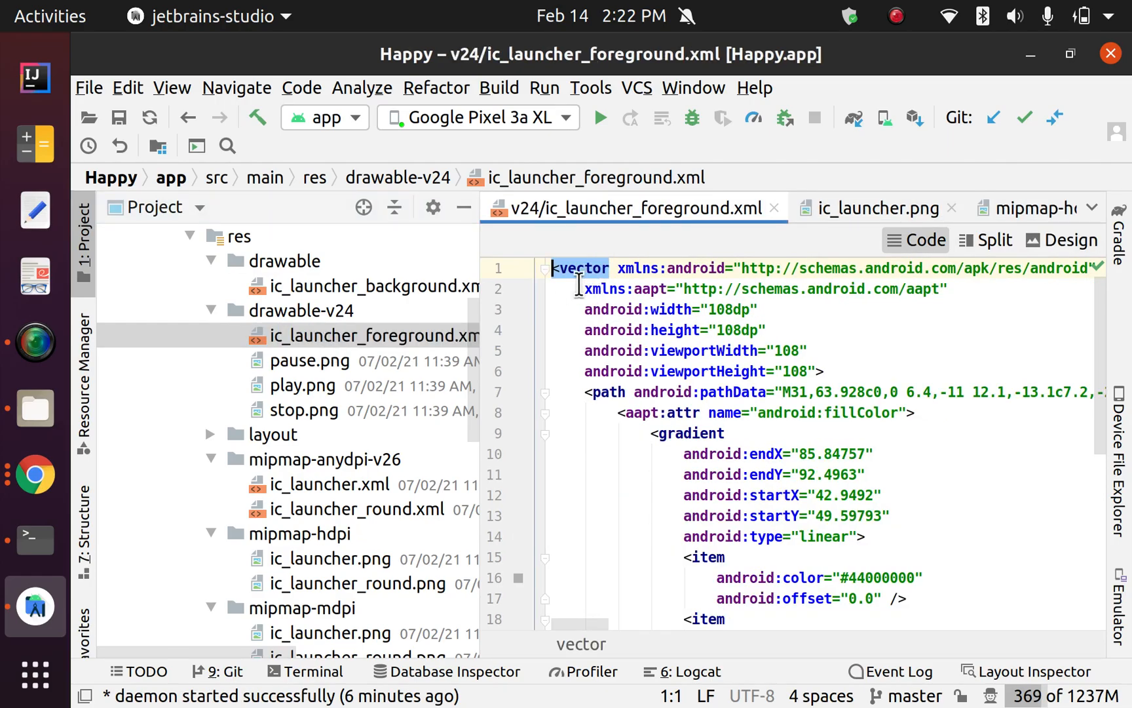
scroll(318, 553, "down", 3)
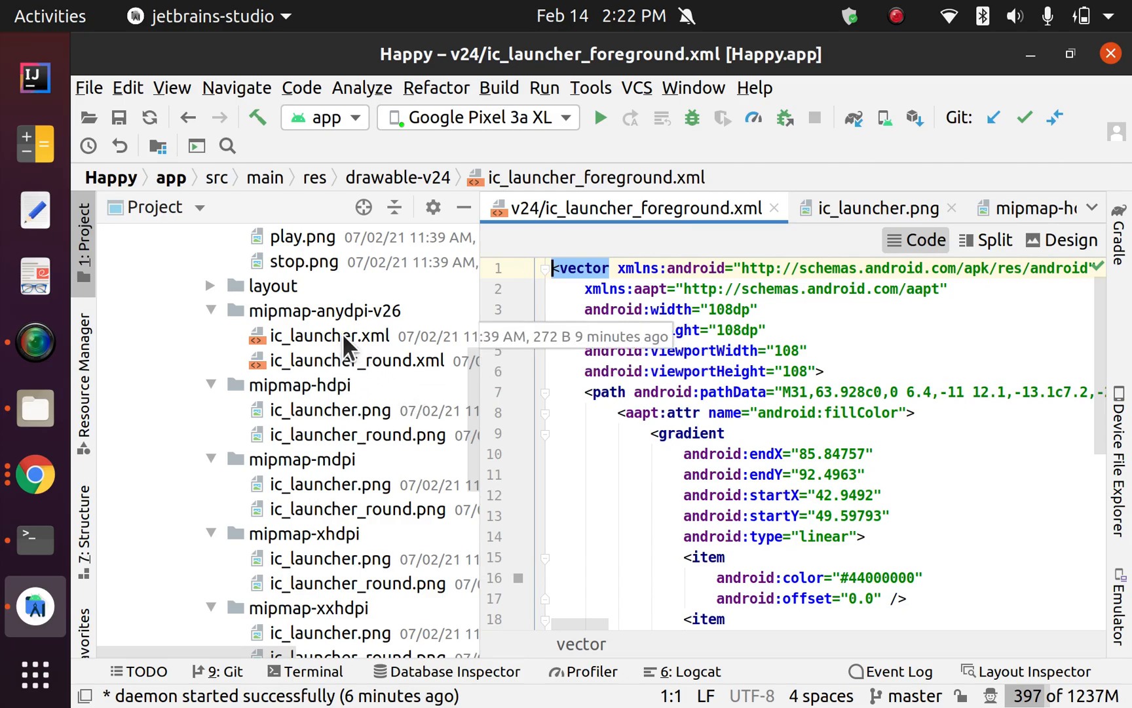
double_click(345, 355)
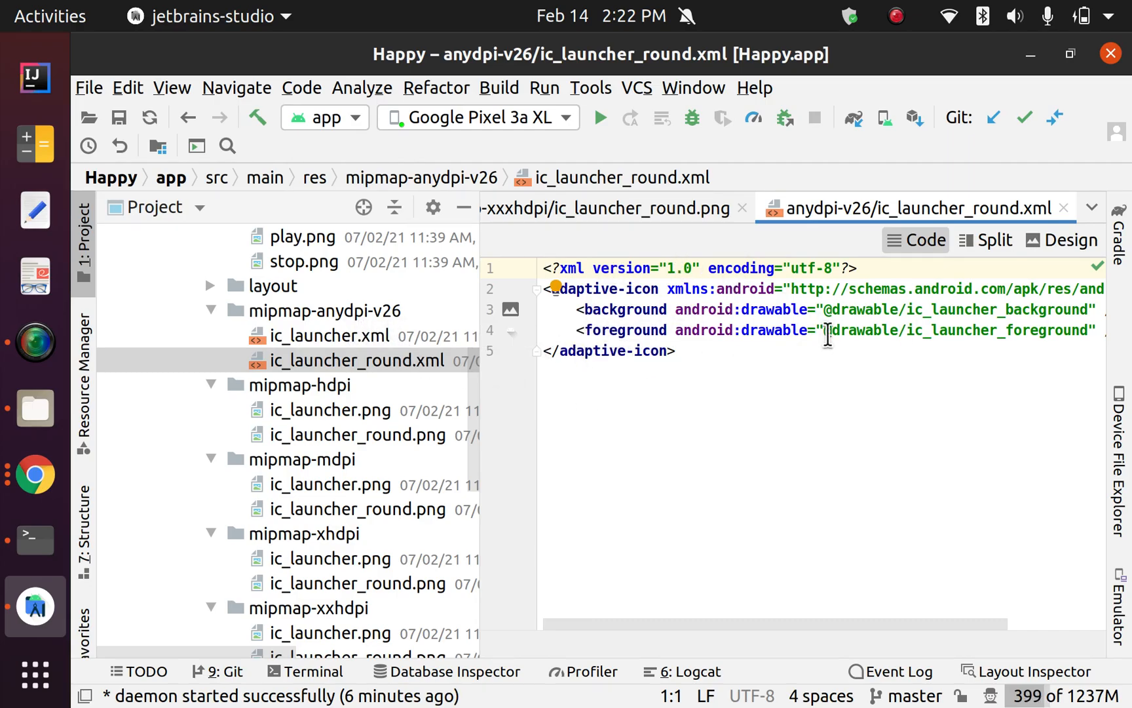
left_click_drag(823, 309, 1097, 303)
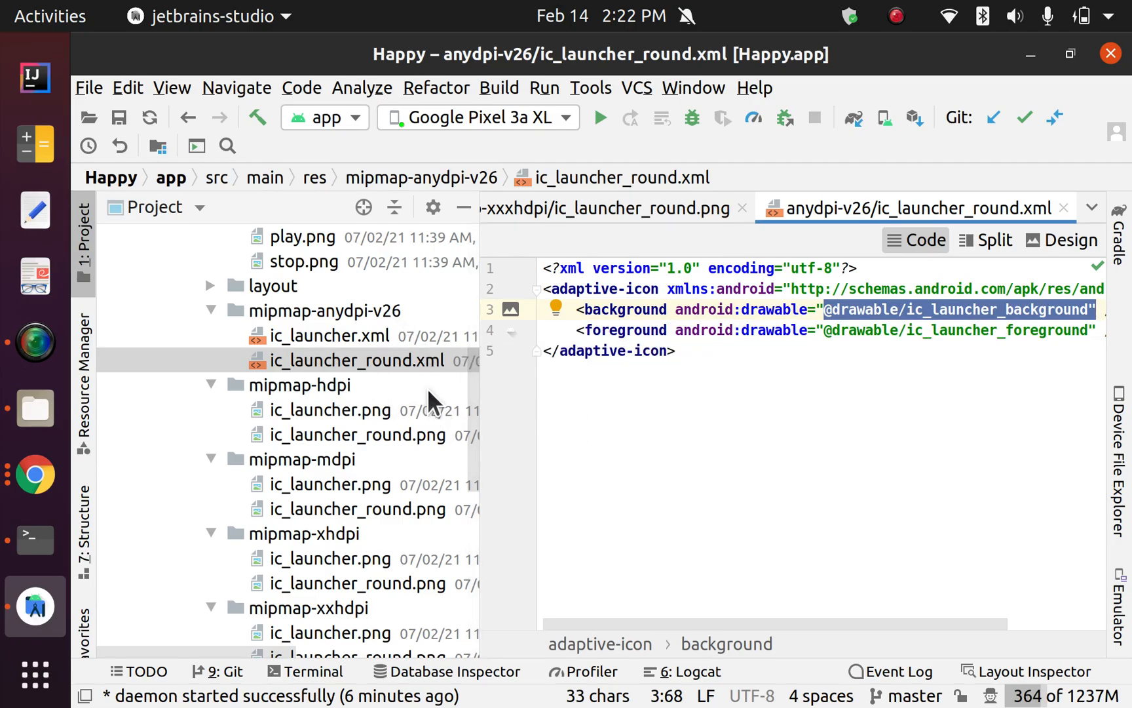
left_click(471, 234)
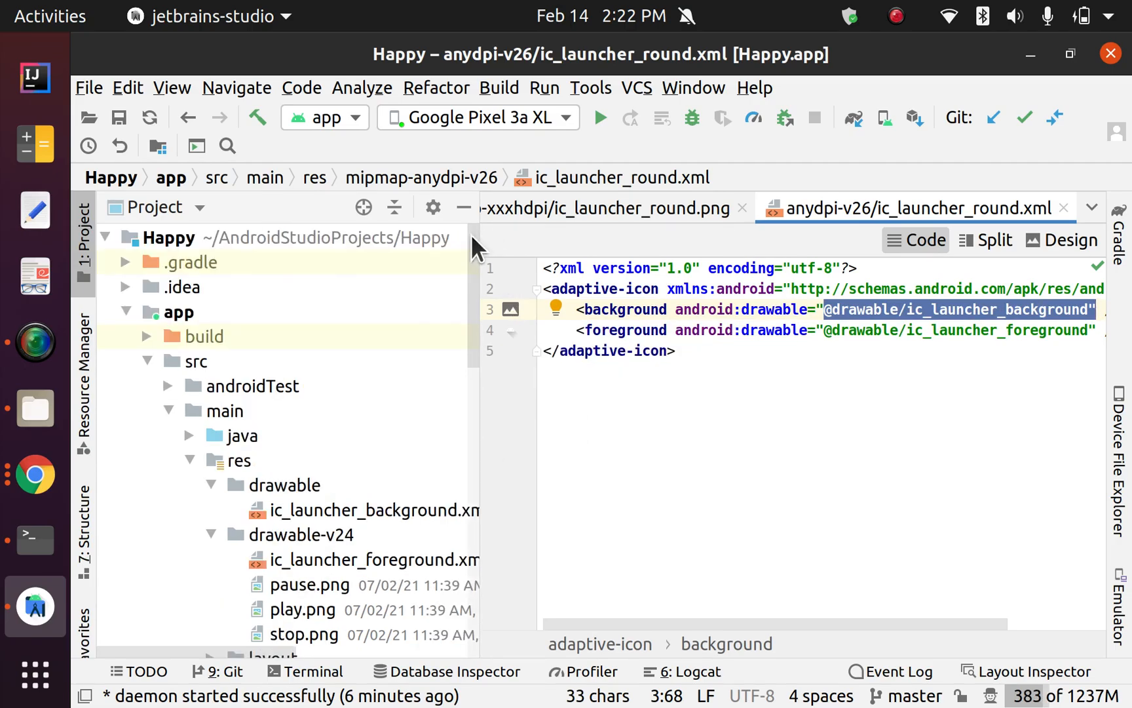
left_click_drag(487, 190, 626, 193)
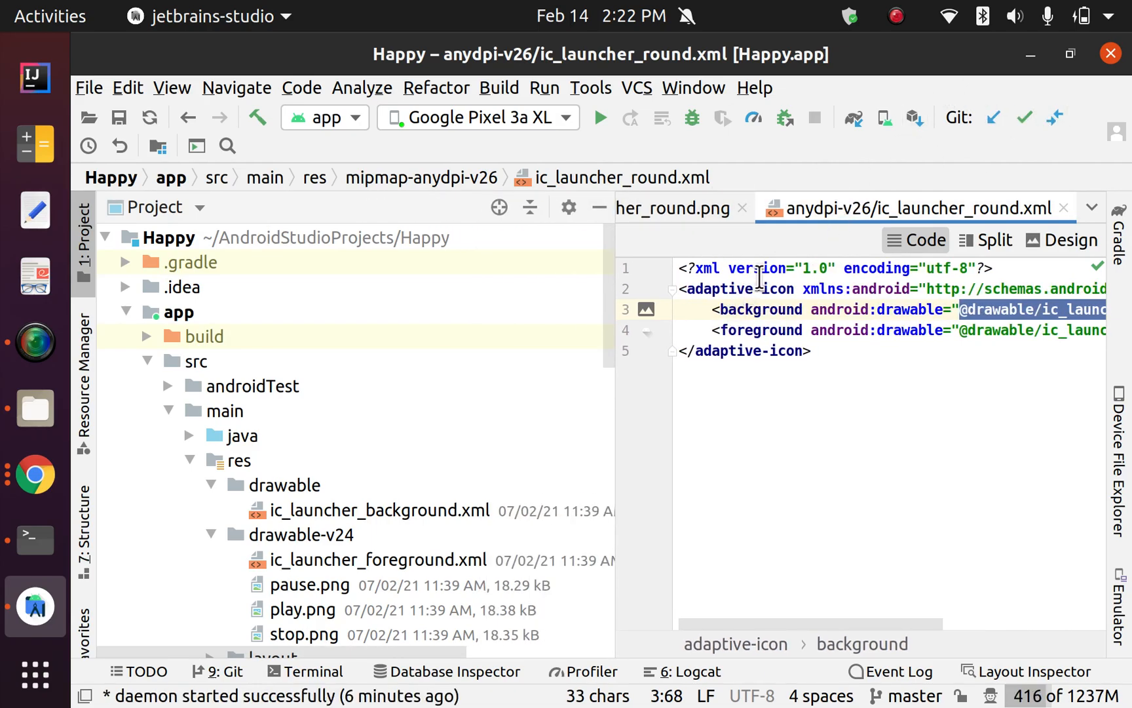
left_click(897, 17)
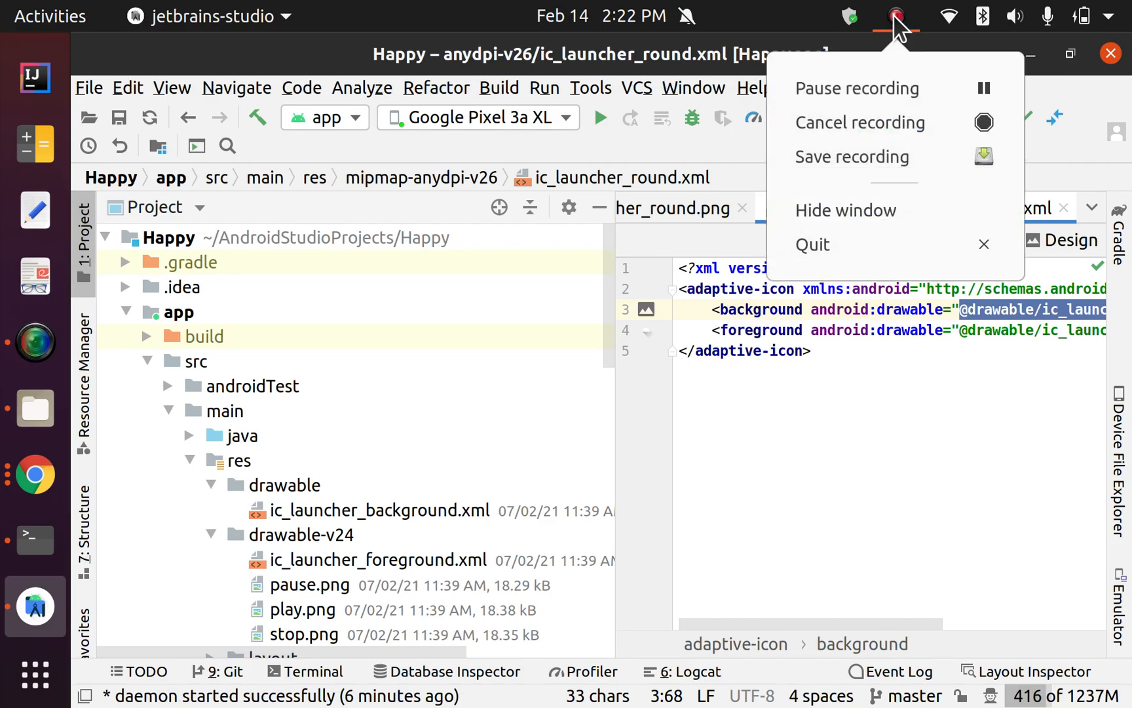
left_click(862, 88)
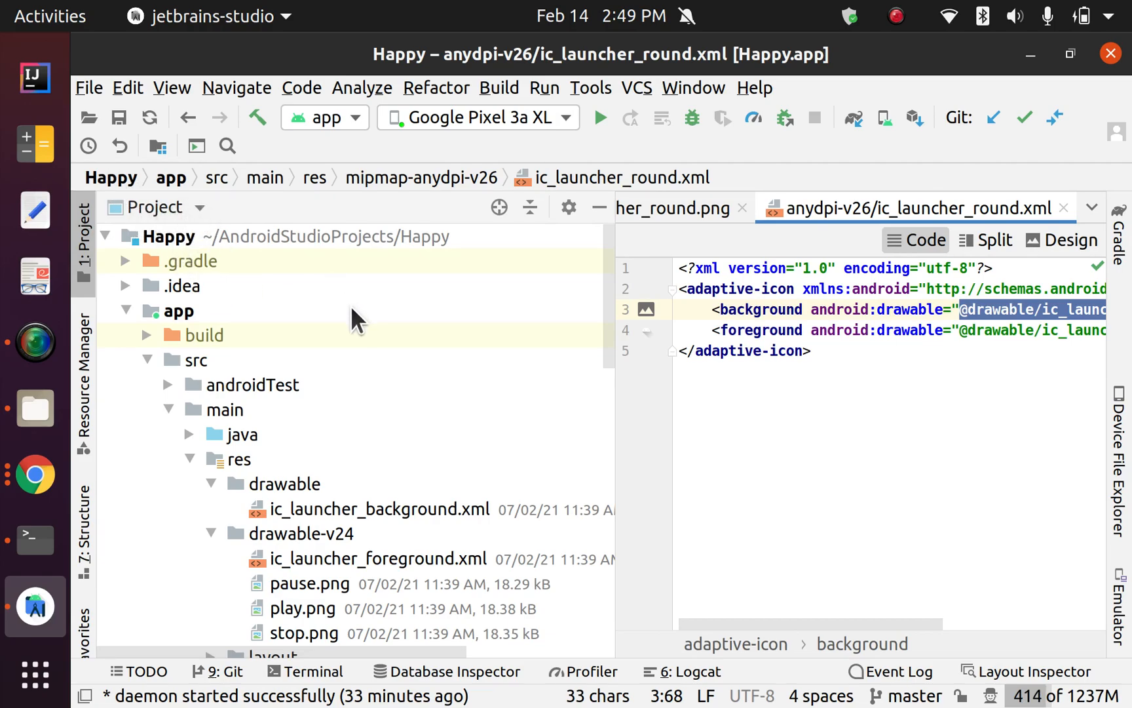
- Expand the layout folder and view activity_main.xml in design mode, plus ic_launcher.png from mipmap-hdpi
scroll(350, 304, "down", 3)
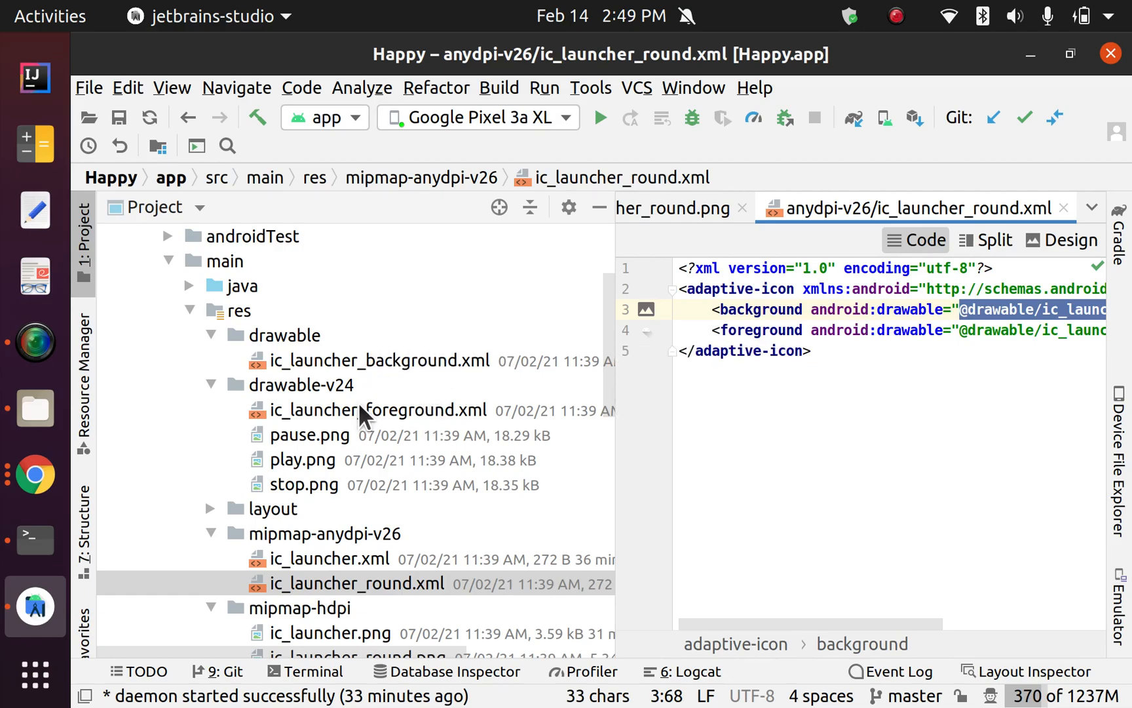
scroll(525, 513, "down", 3)
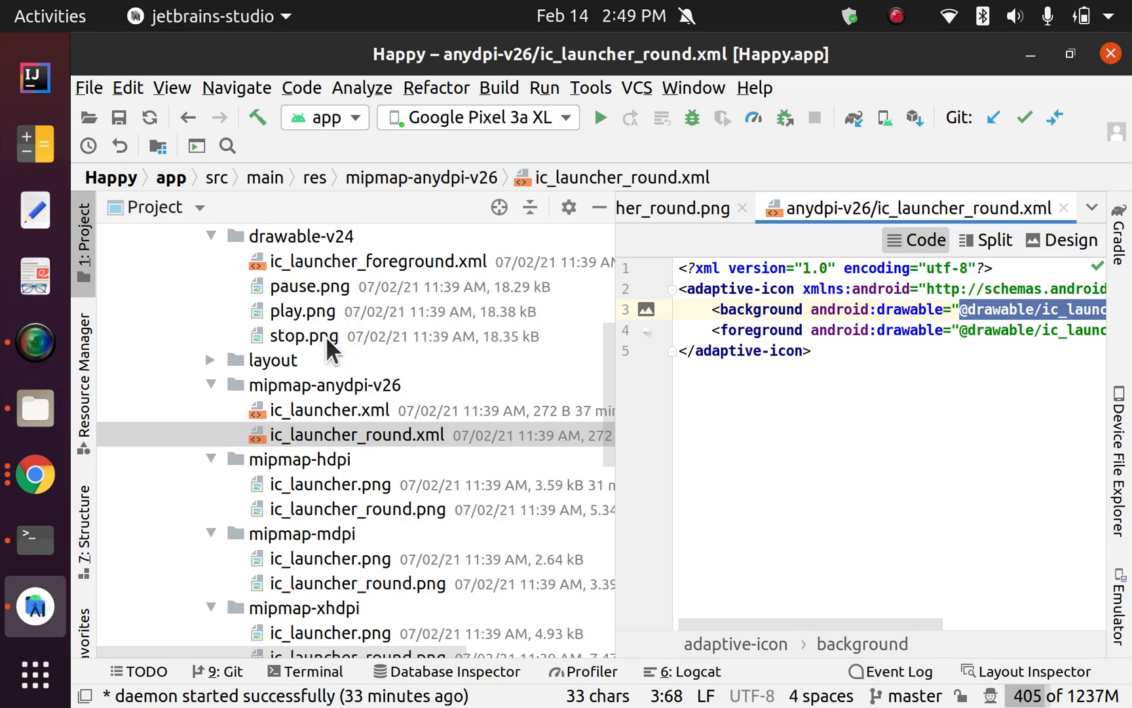
left_click(209, 364)
left_click(210, 360)
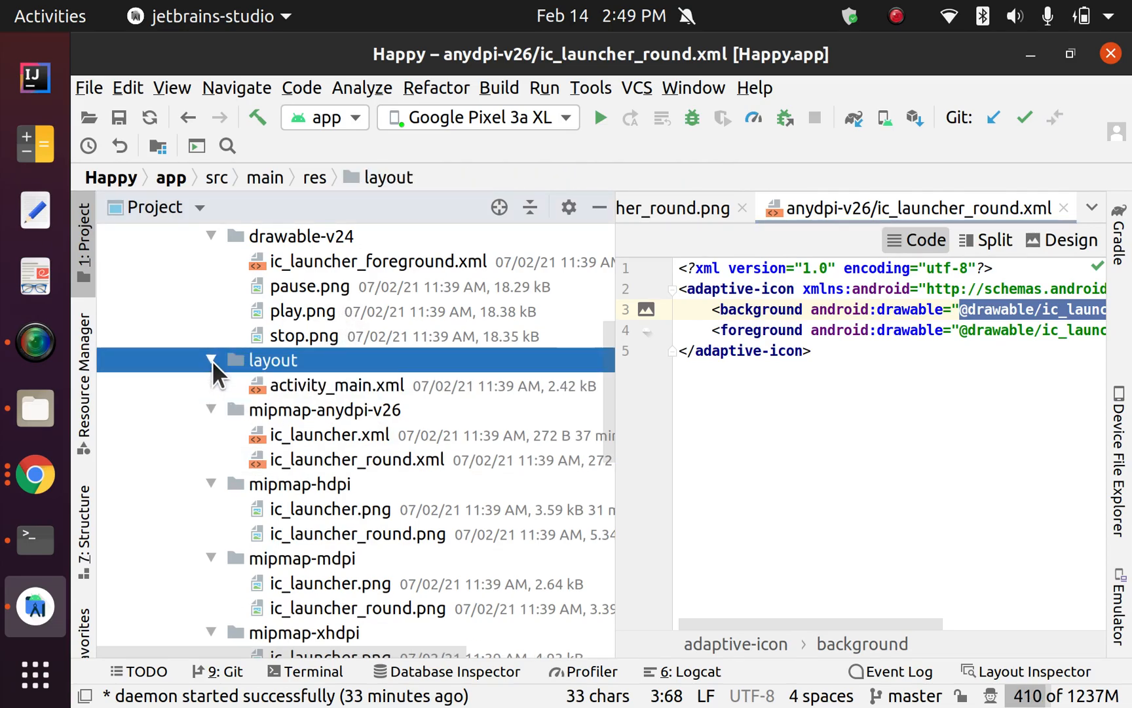
double_click(354, 383)
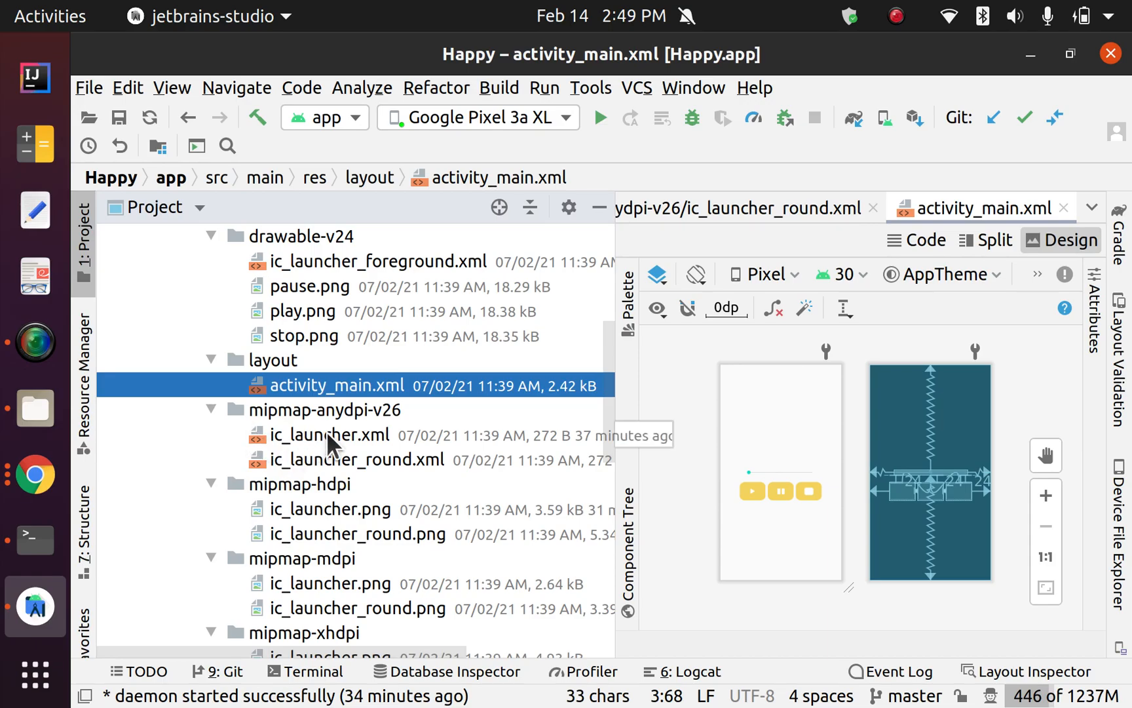
double_click(327, 508)
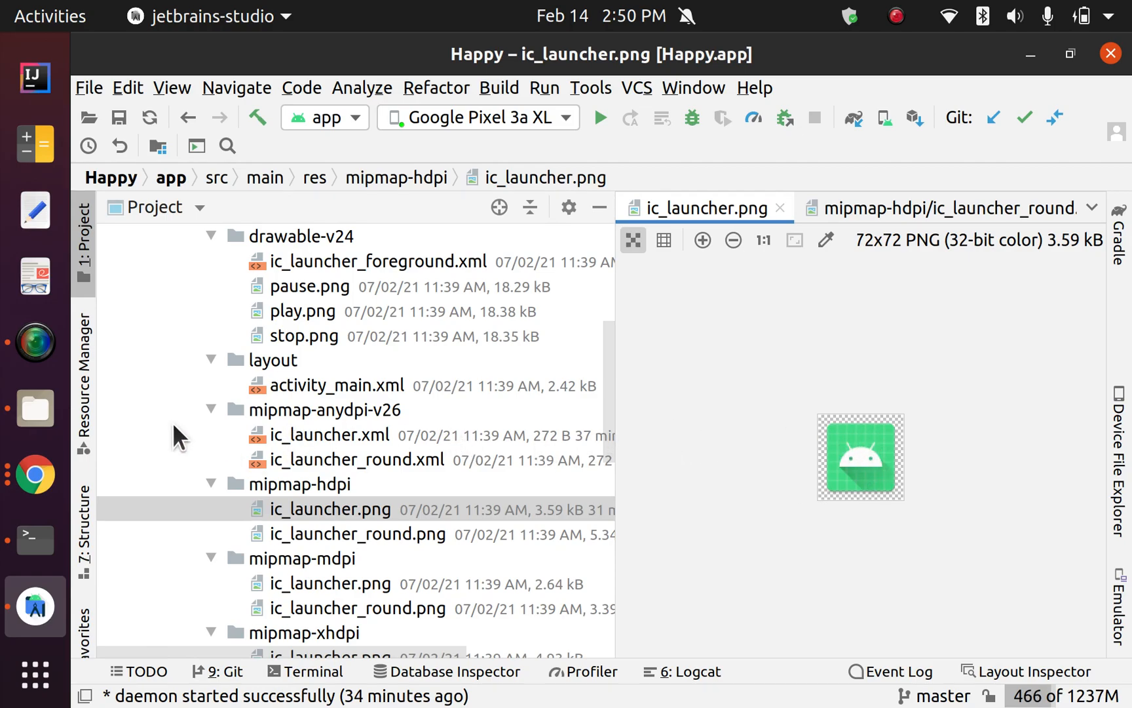
- Collapse the mipmap-anydpi-v26 folder and the whole Project file tree down to its root entries
left_click(210, 409)
left_click(214, 501)
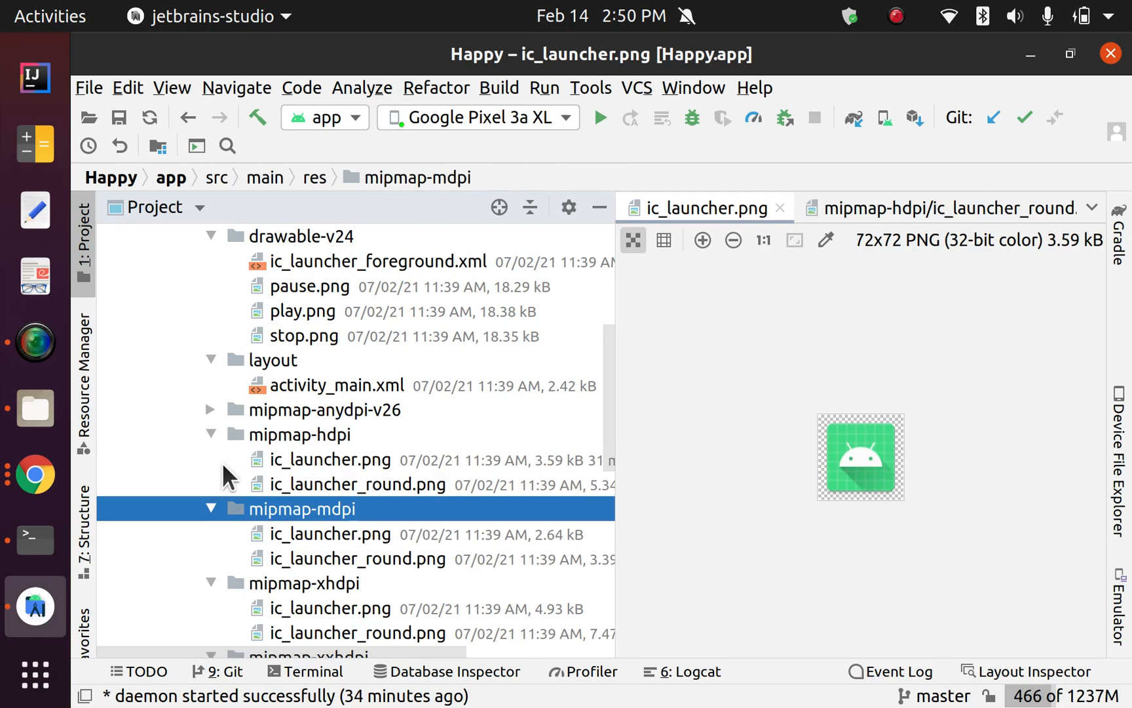
left_click(531, 207)
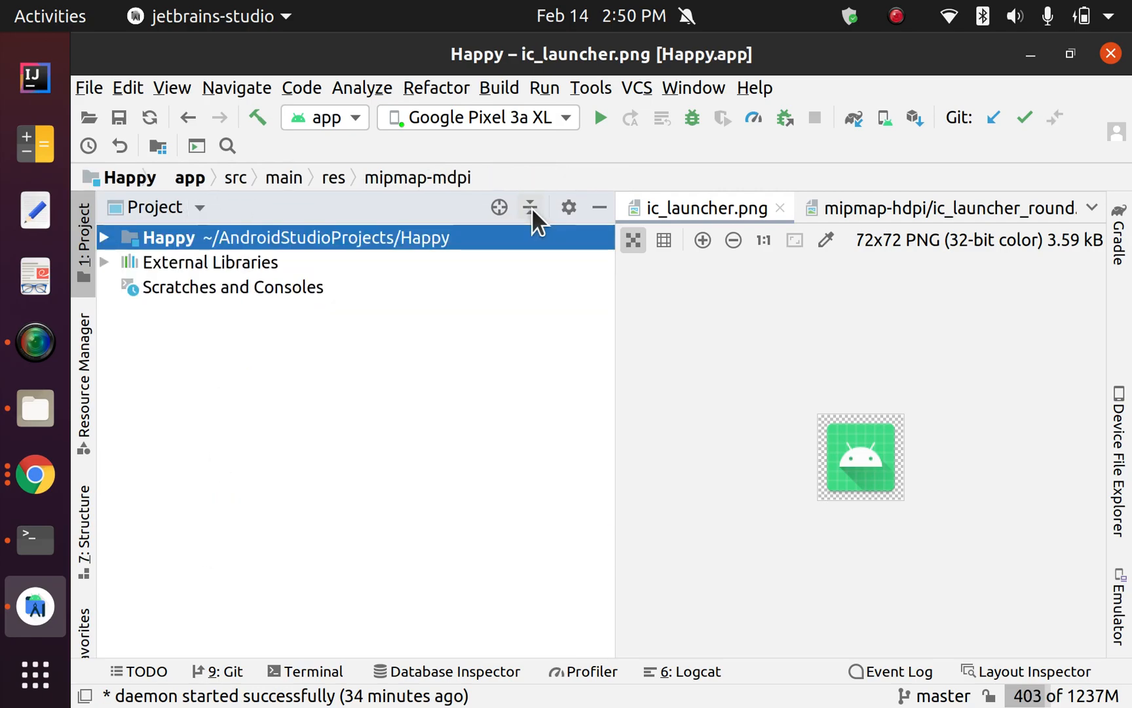
- Expand the Happy project tree through app, src and main to show the subfolders of res
left_click(104, 237)
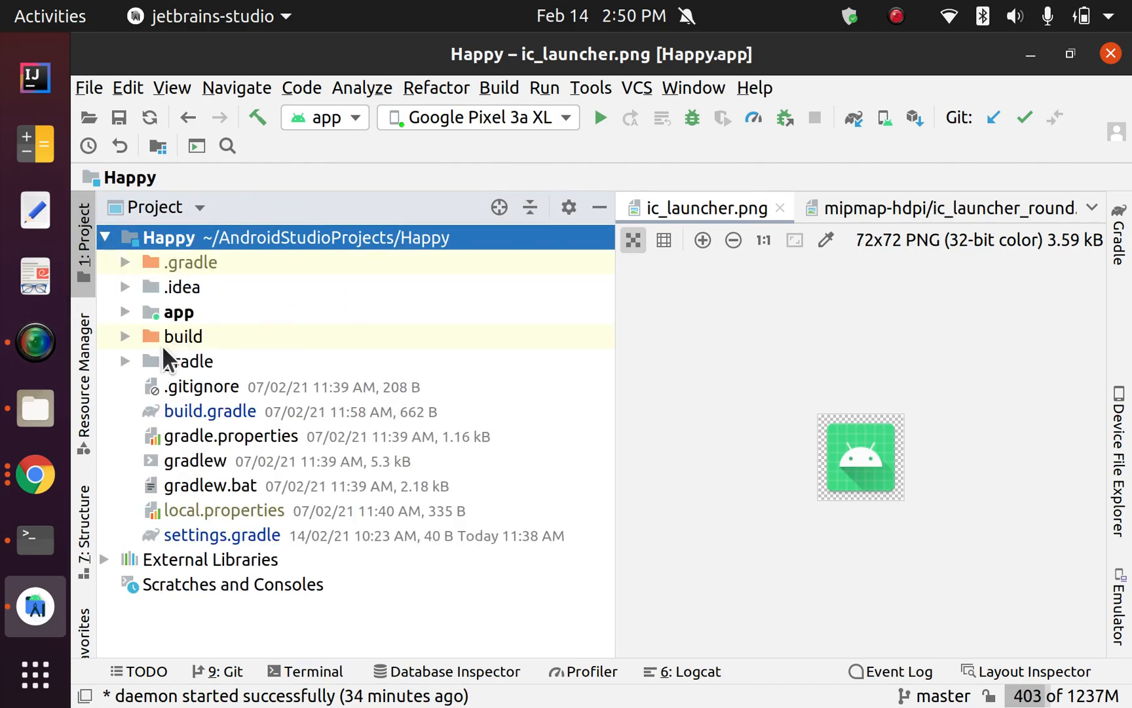
left_click(124, 310)
left_click(125, 310)
left_click(124, 310)
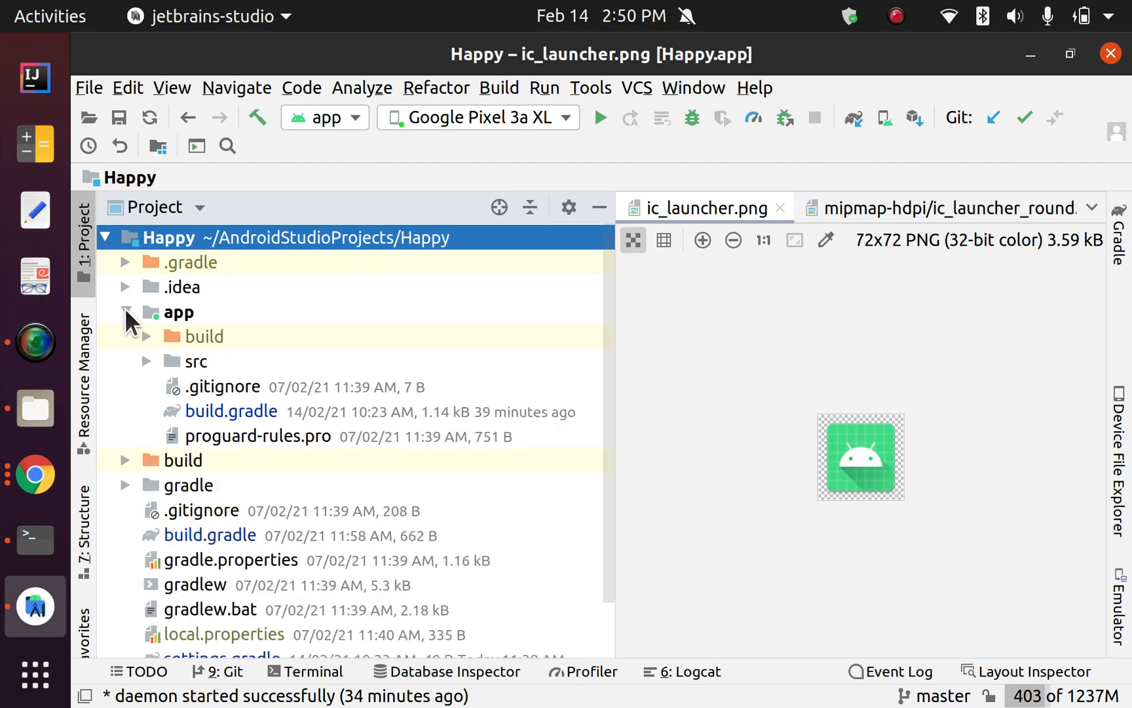
left_click(147, 361)
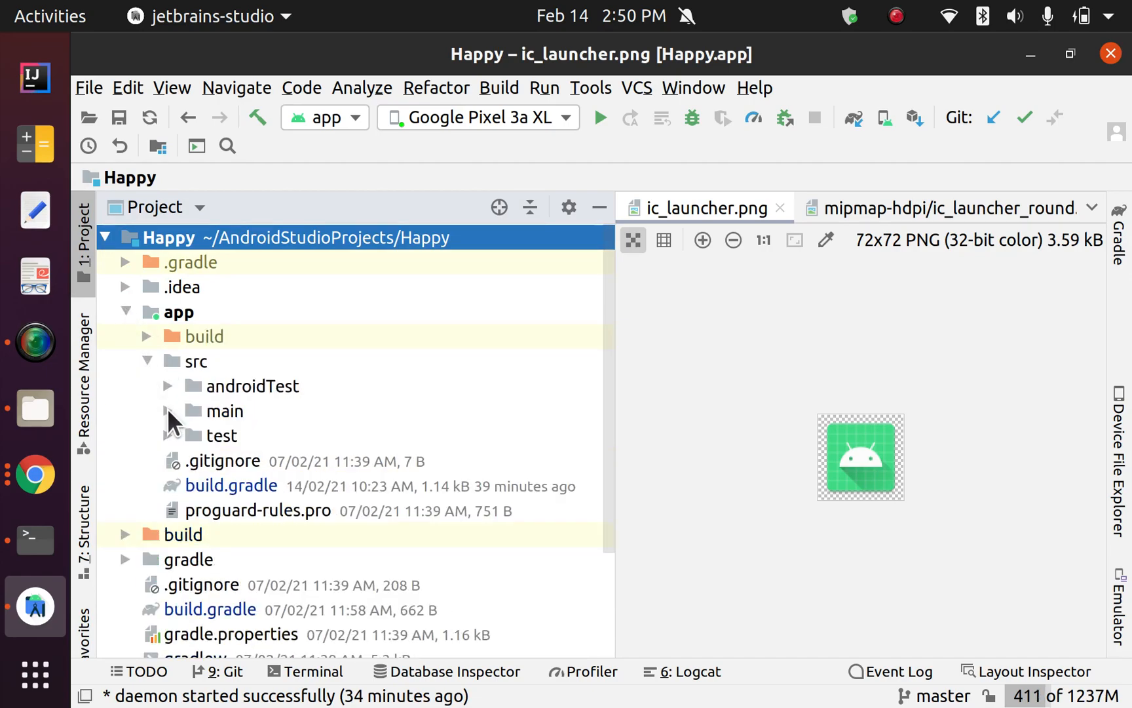
left_click(168, 411)
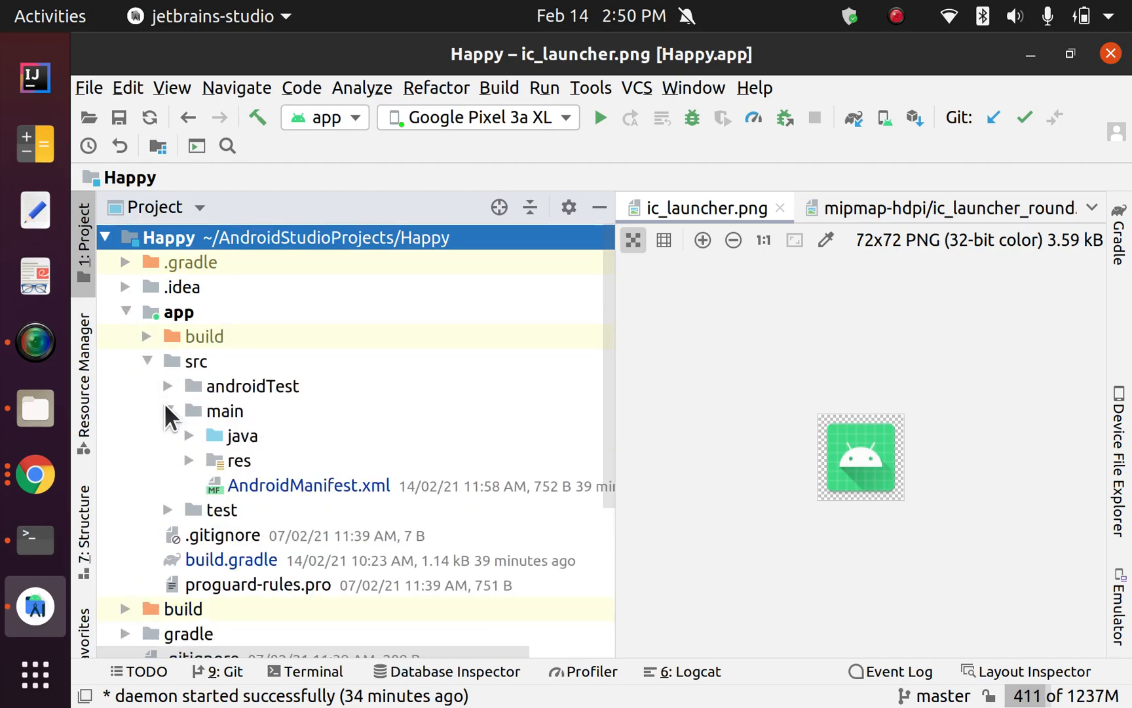
left_click(184, 459)
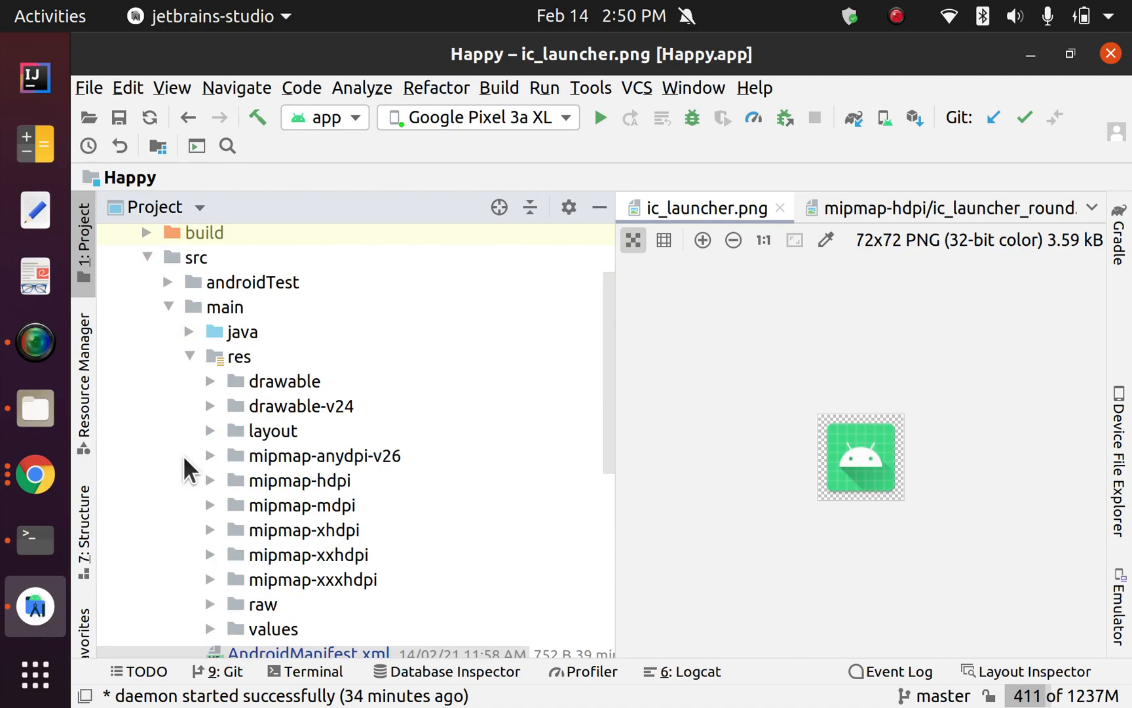
- Start creating a new Image Asset in the res folder
left_click(240, 357)
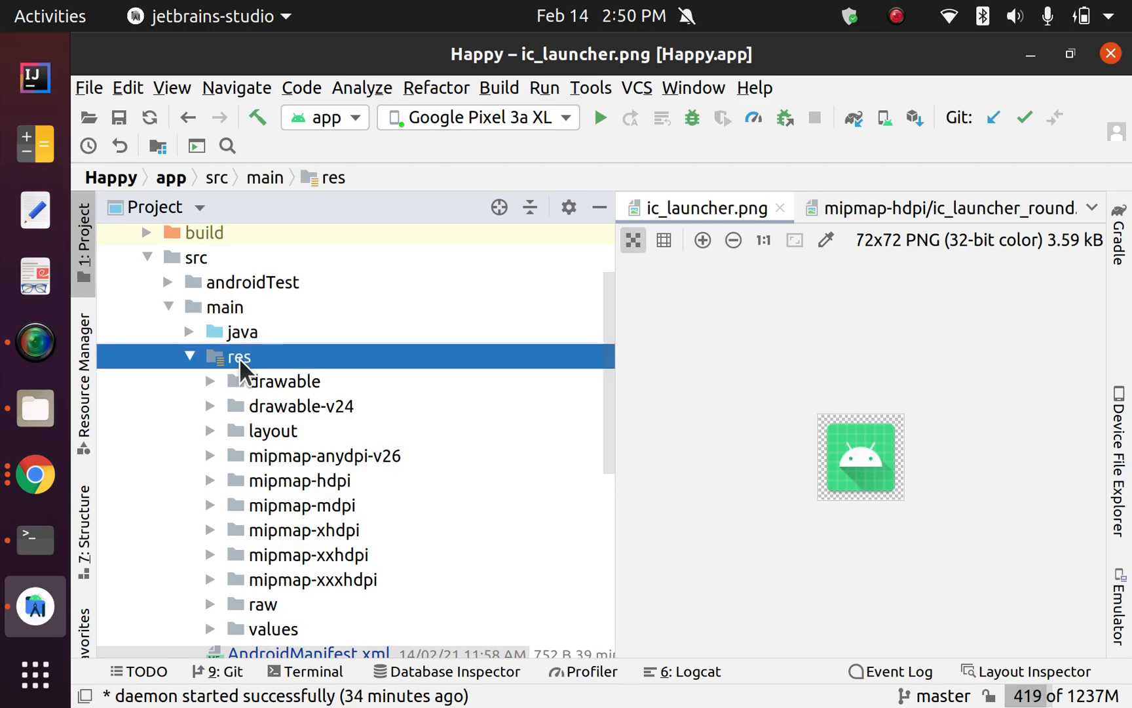
right_click(238, 357)
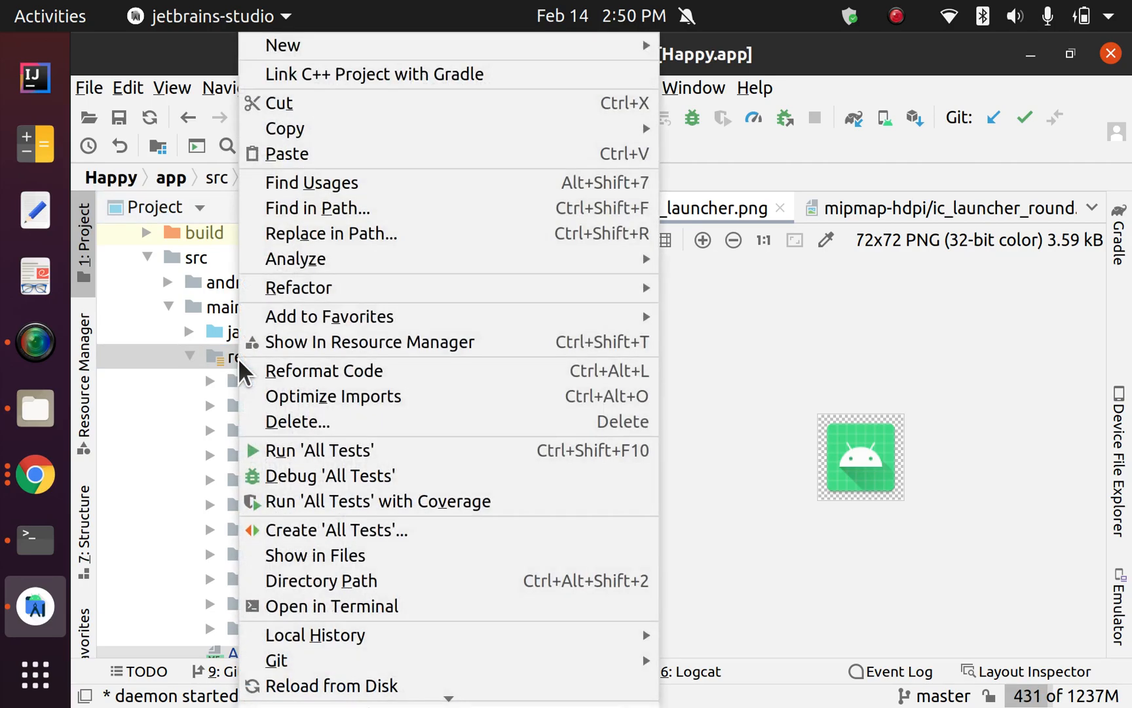
mouse_move(343, 40)
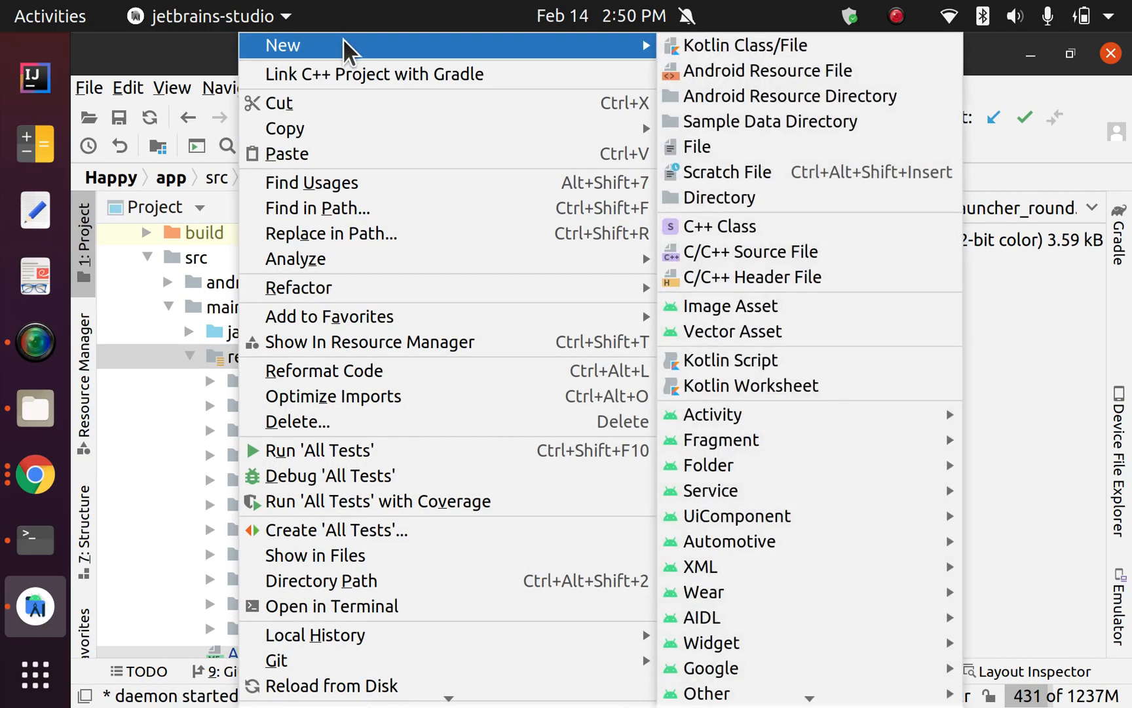
left_click(742, 304)
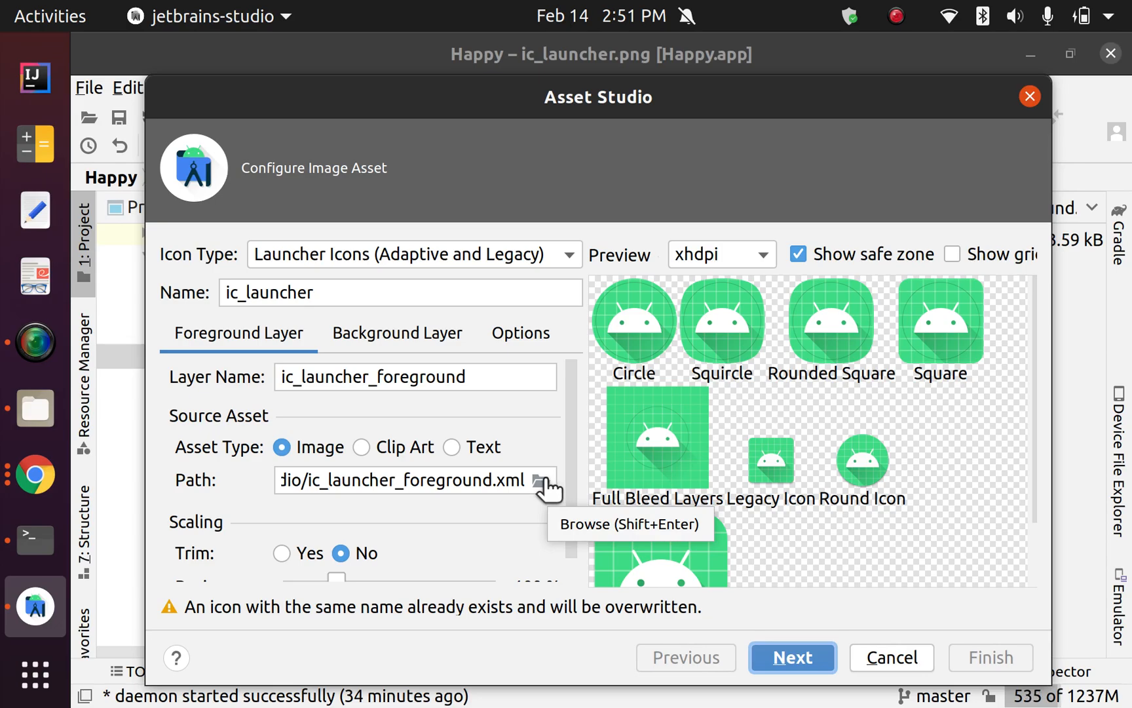
- Switch to Chrome and download the rounded Material mood icon as a white SVG with the Android size option
key("alt+Tab")
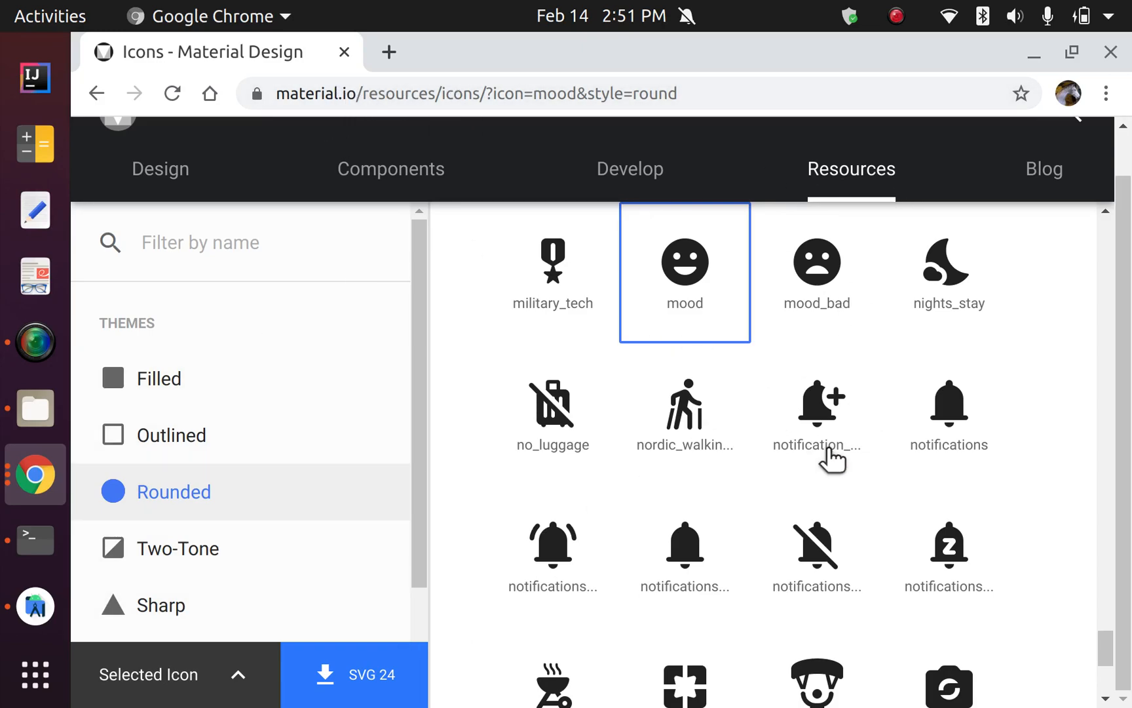
scroll(888, 468, "up", 1)
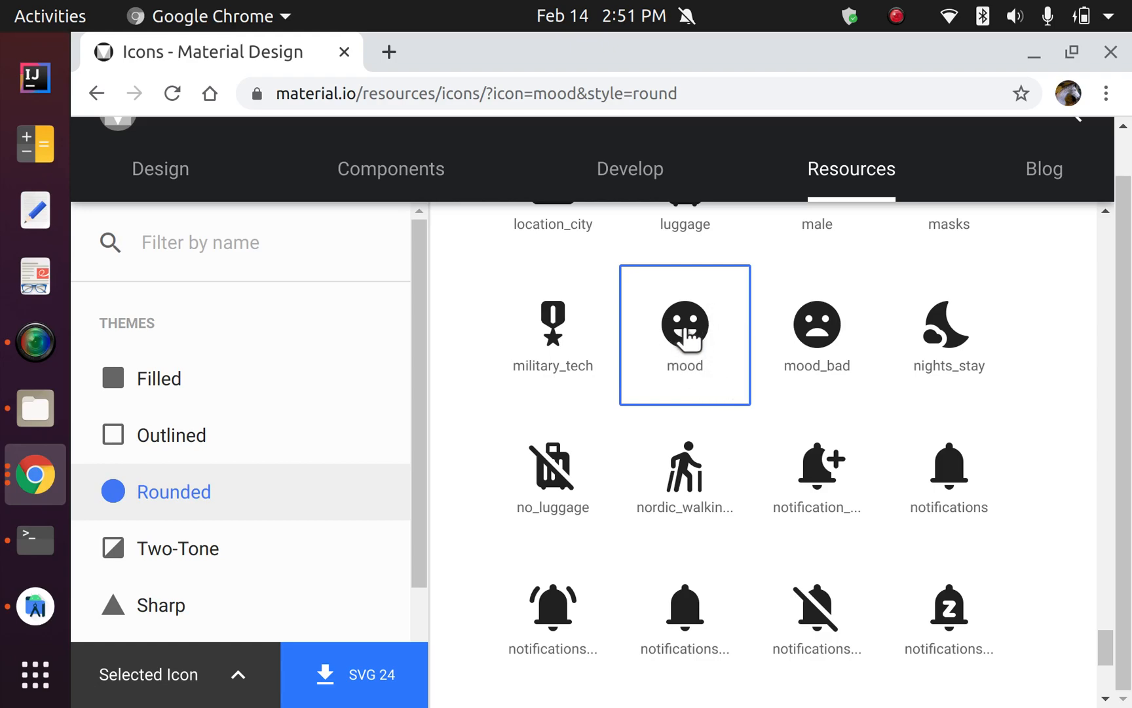
left_click(238, 677)
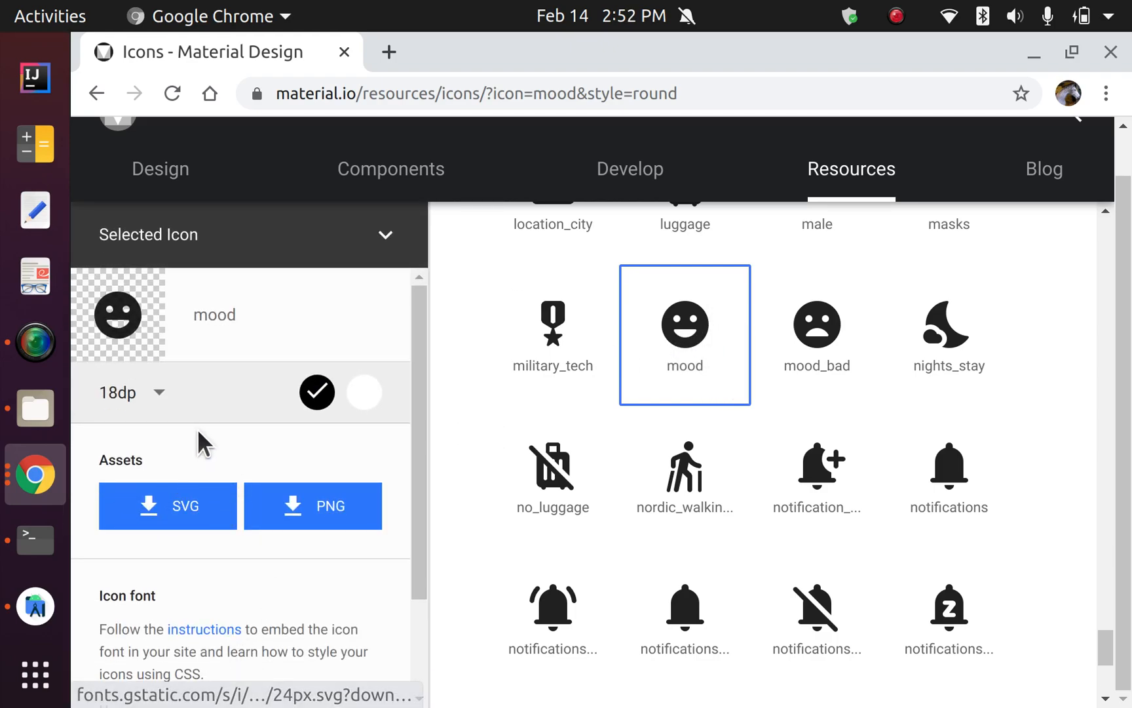
left_click(159, 392)
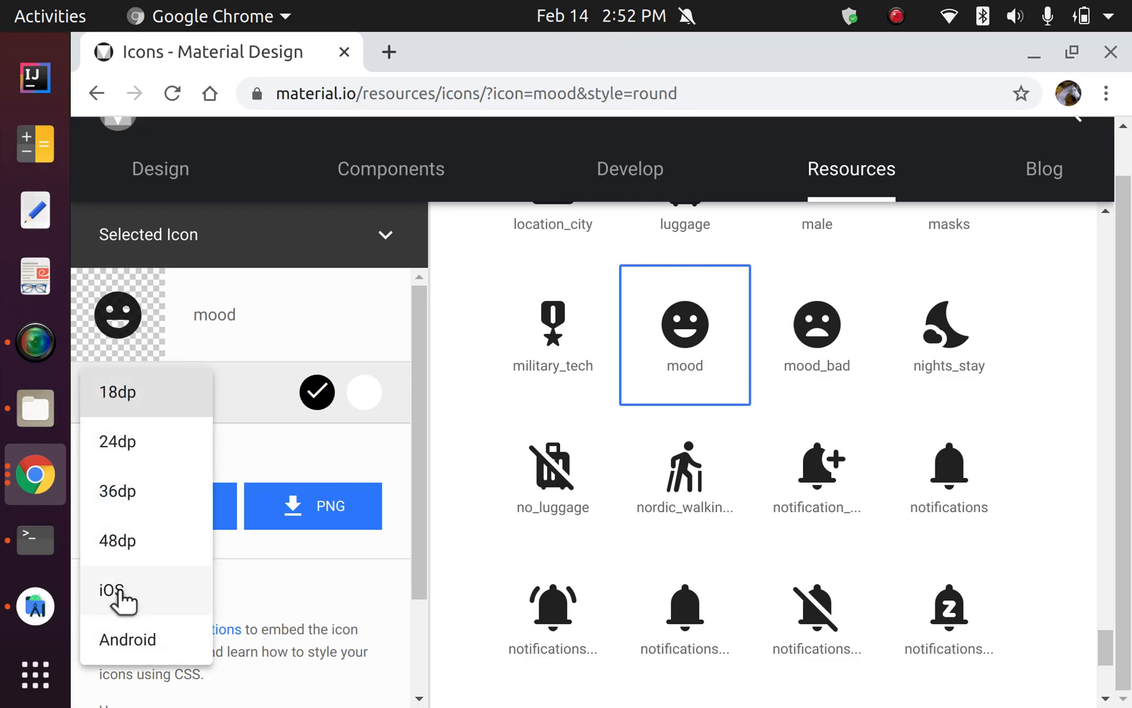
left_click(136, 648)
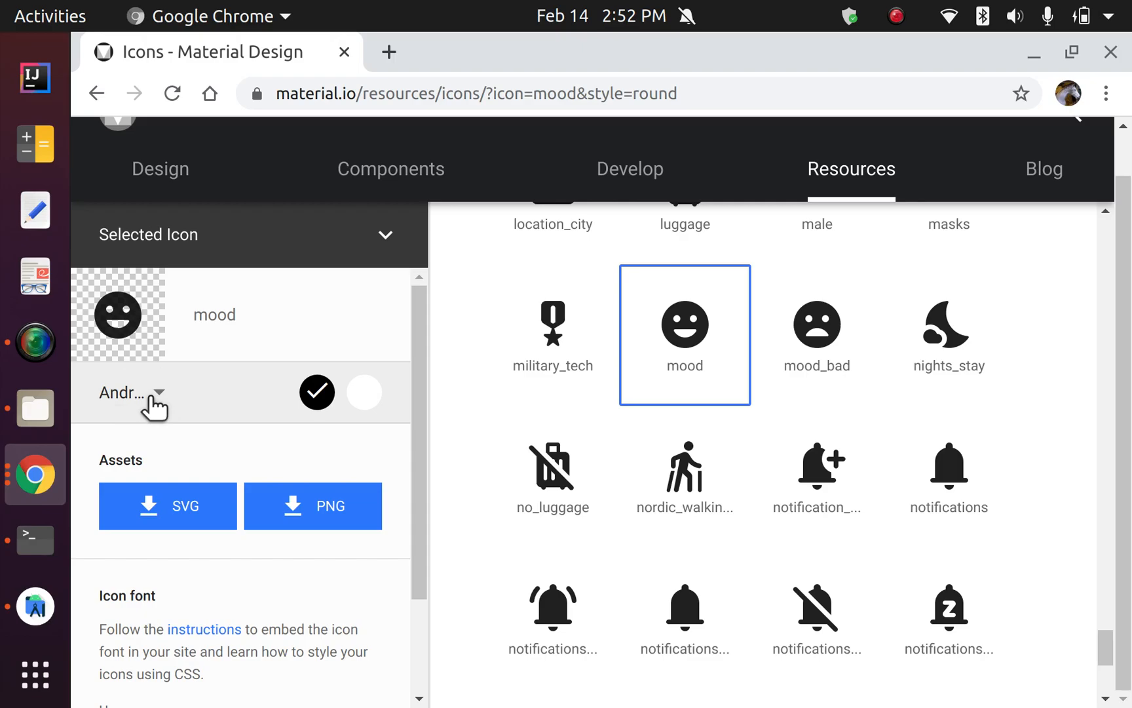
left_click(363, 391)
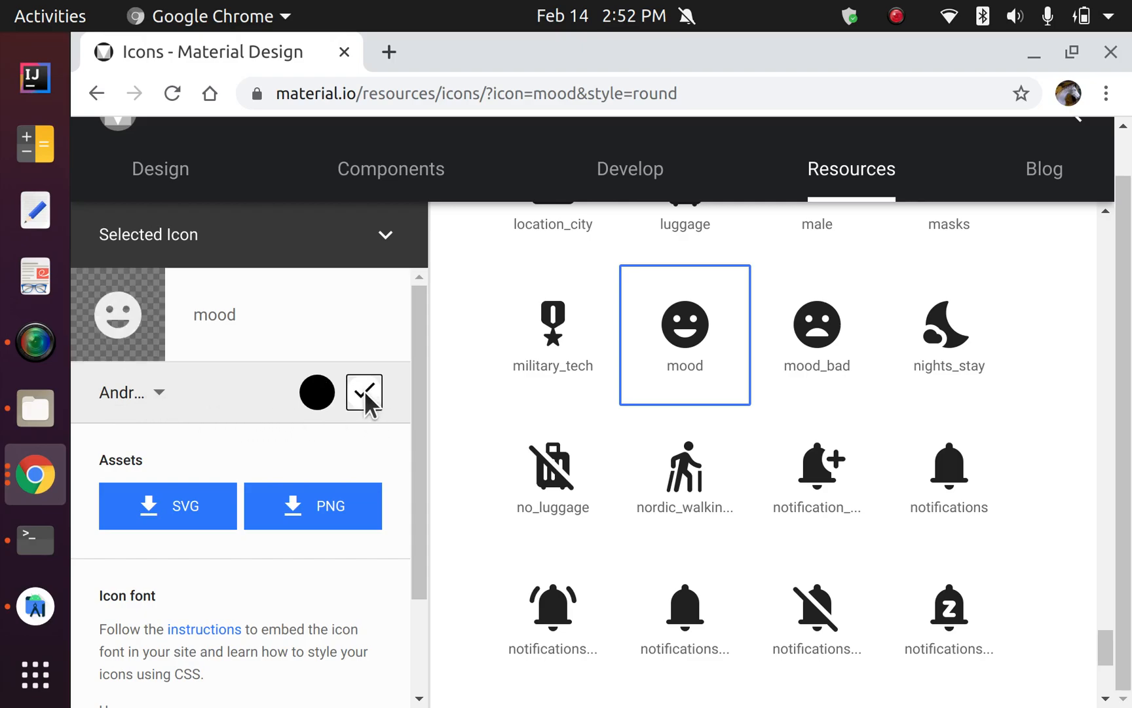
left_click(318, 396)
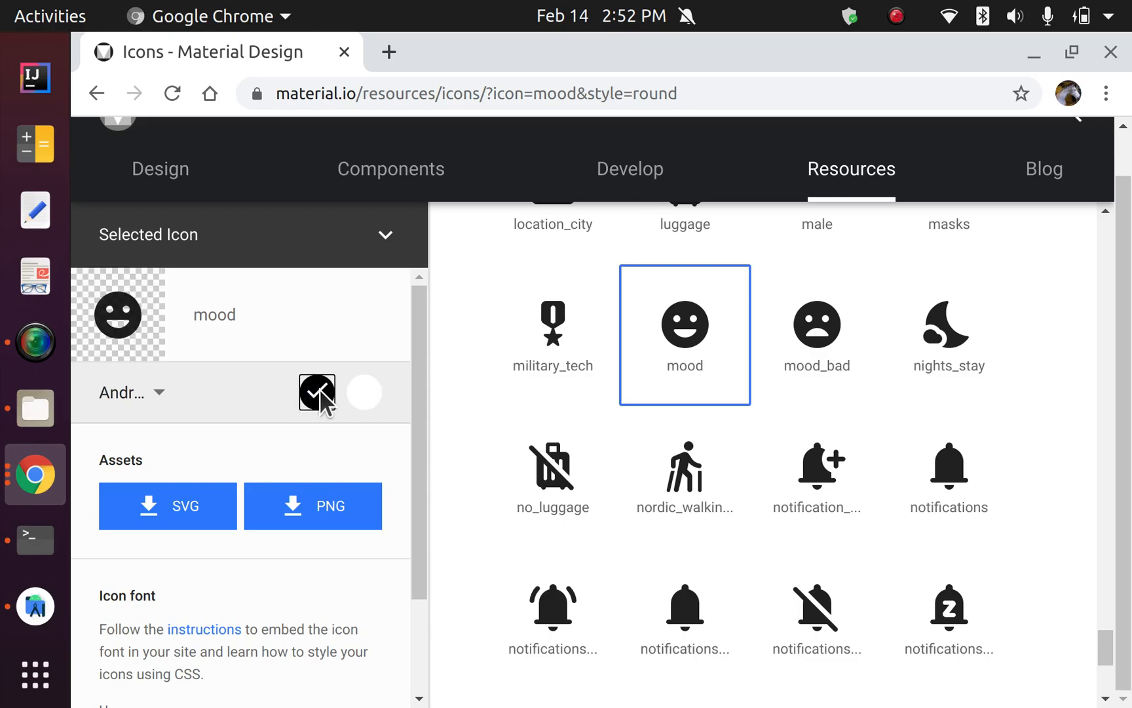
left_click(364, 393)
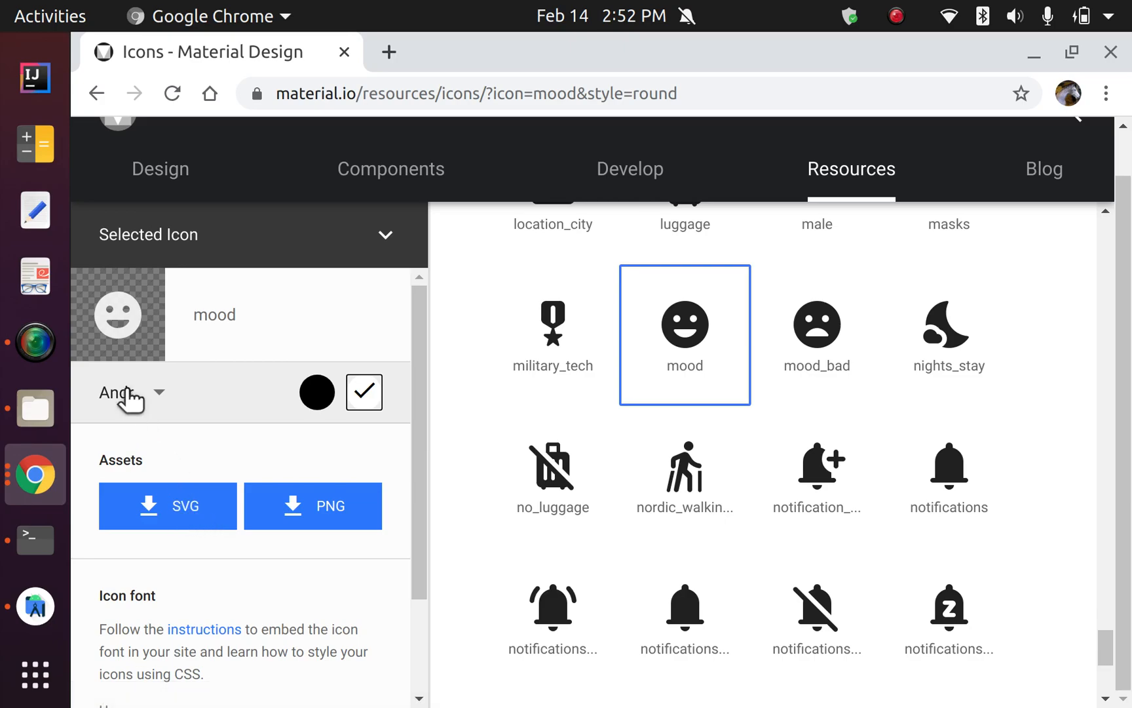
left_click(185, 514)
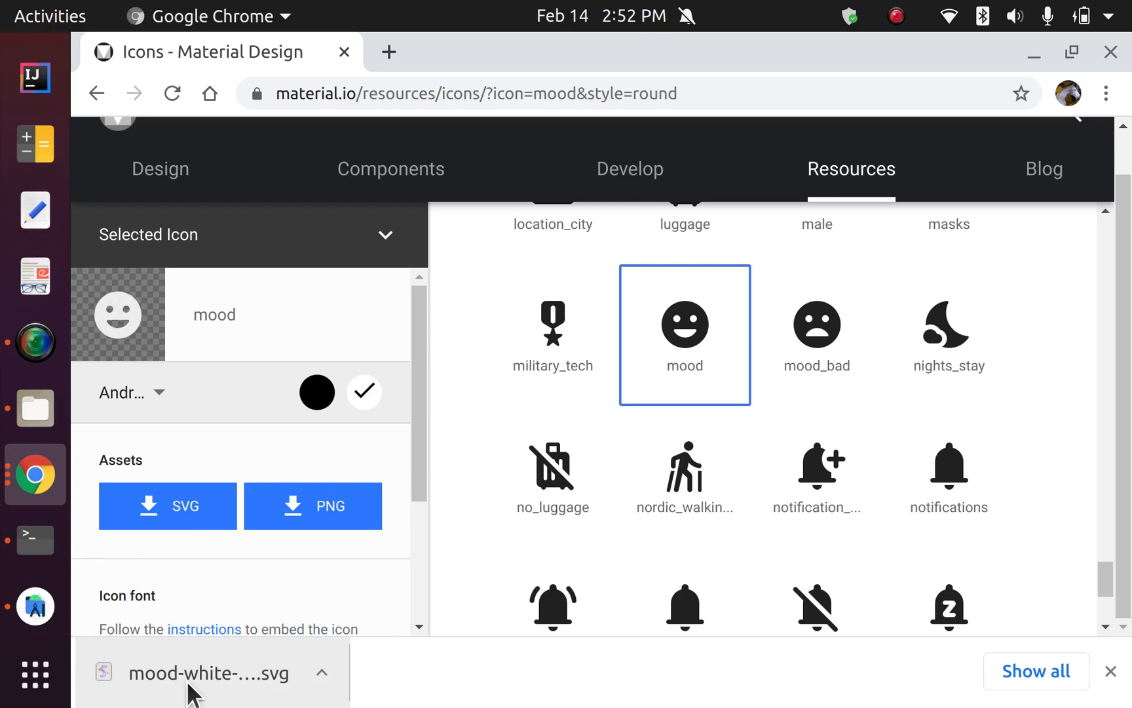
- Switch to Files and look in the Downloads folder for the downloaded mood SVG
left_click(35, 402)
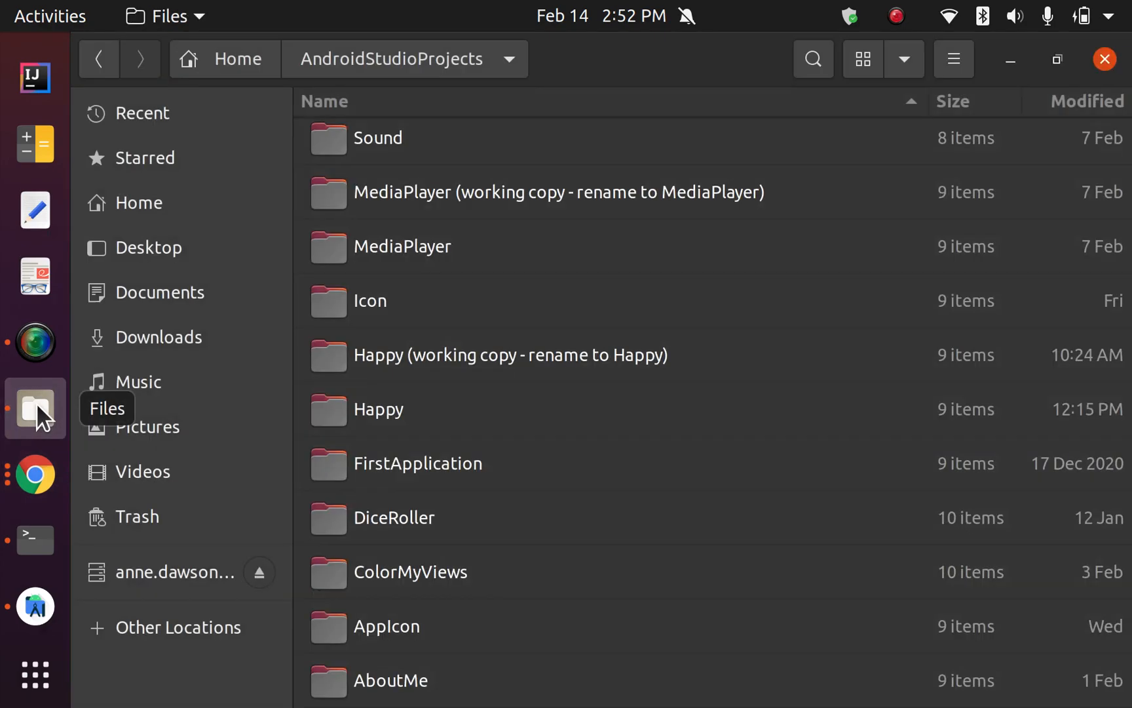
left_click(166, 349)
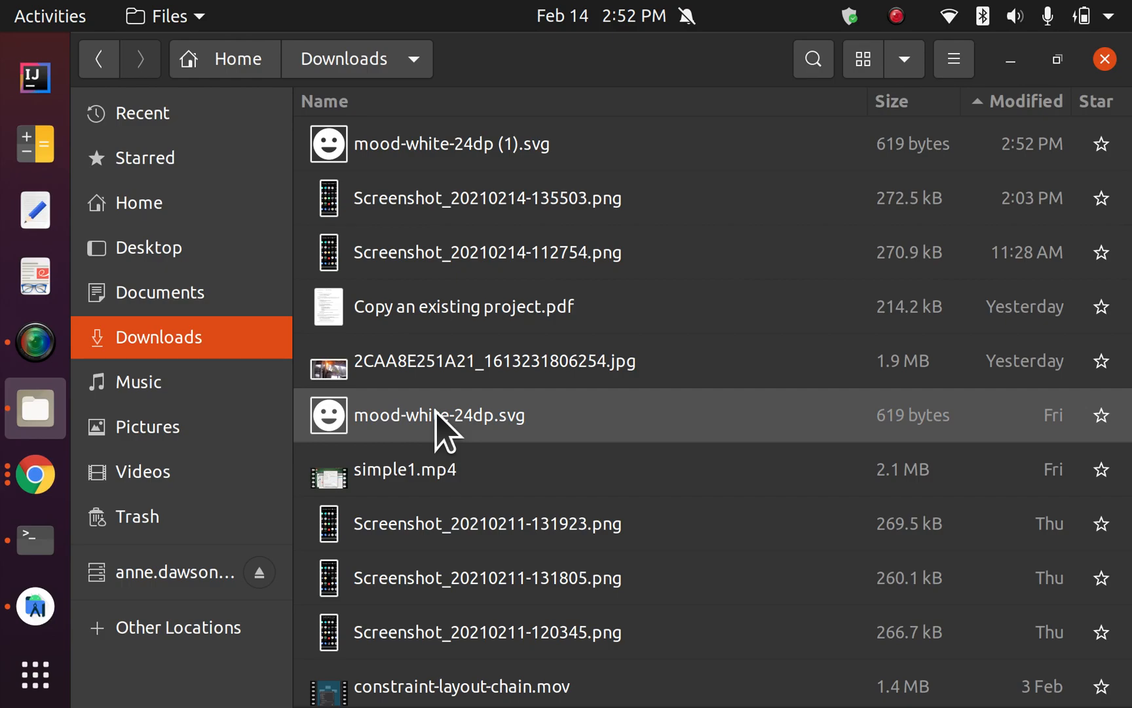
key("alt+Tab")
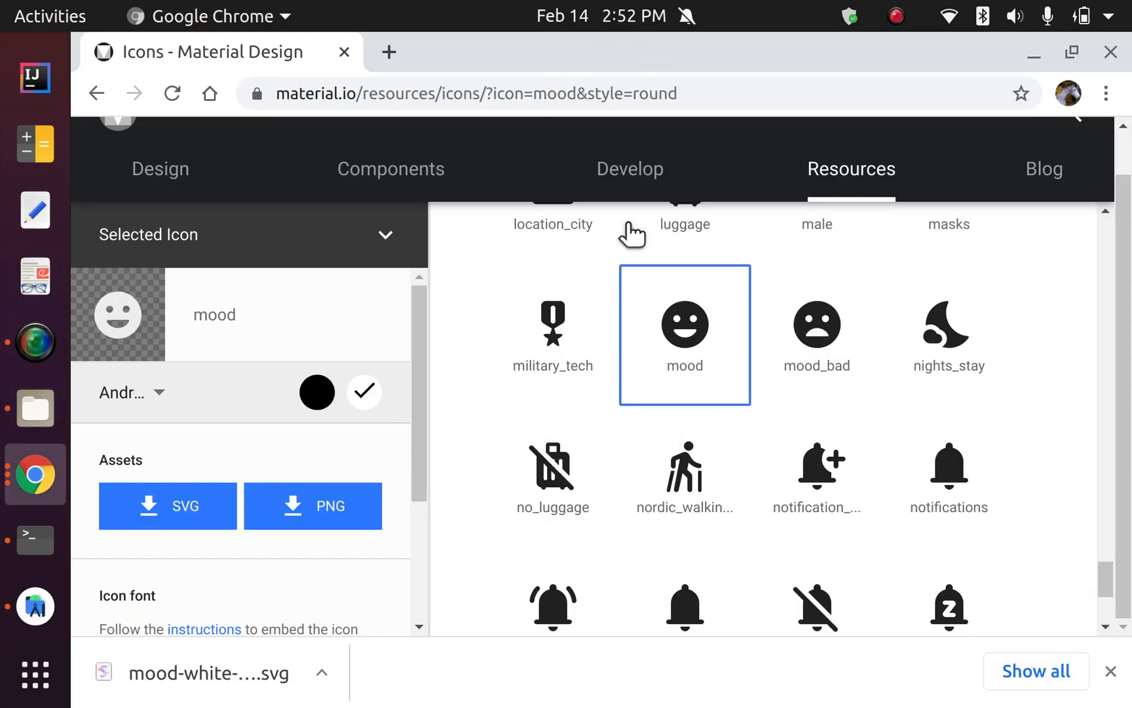
- Switch back to Android Studio and set the foreground layer's source image to mood-white-24dp.svg from the Downloads folder
left_click(36, 610)
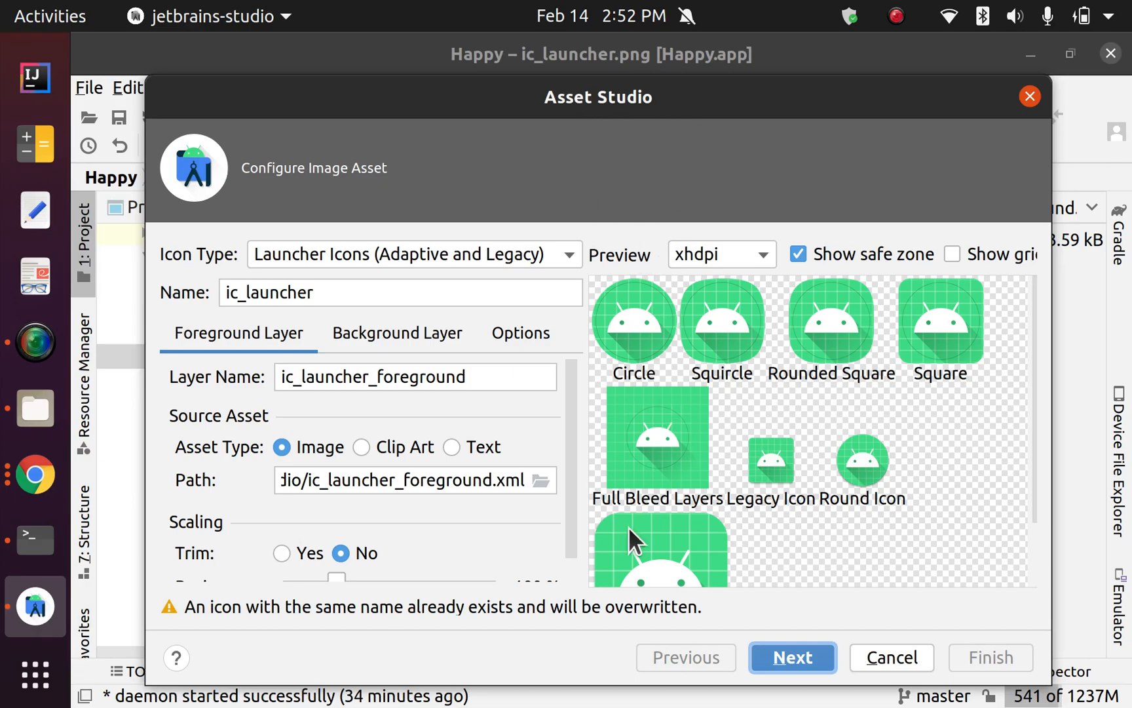
left_click(541, 484)
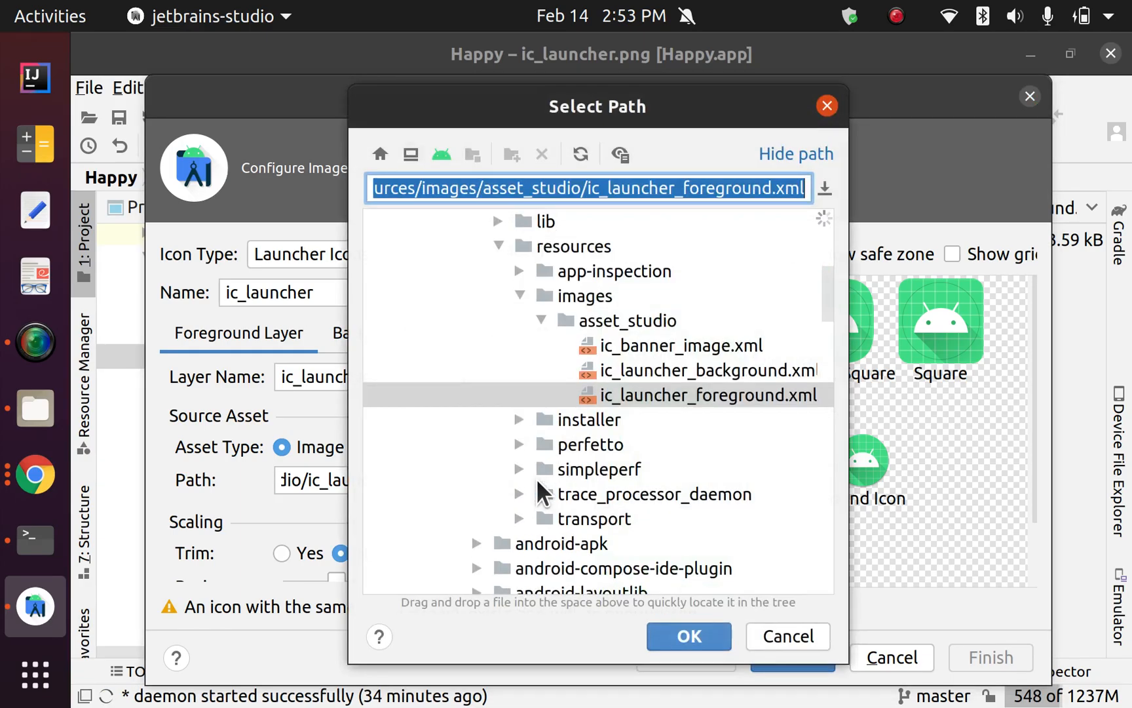
scroll(536, 490, "down", 9)
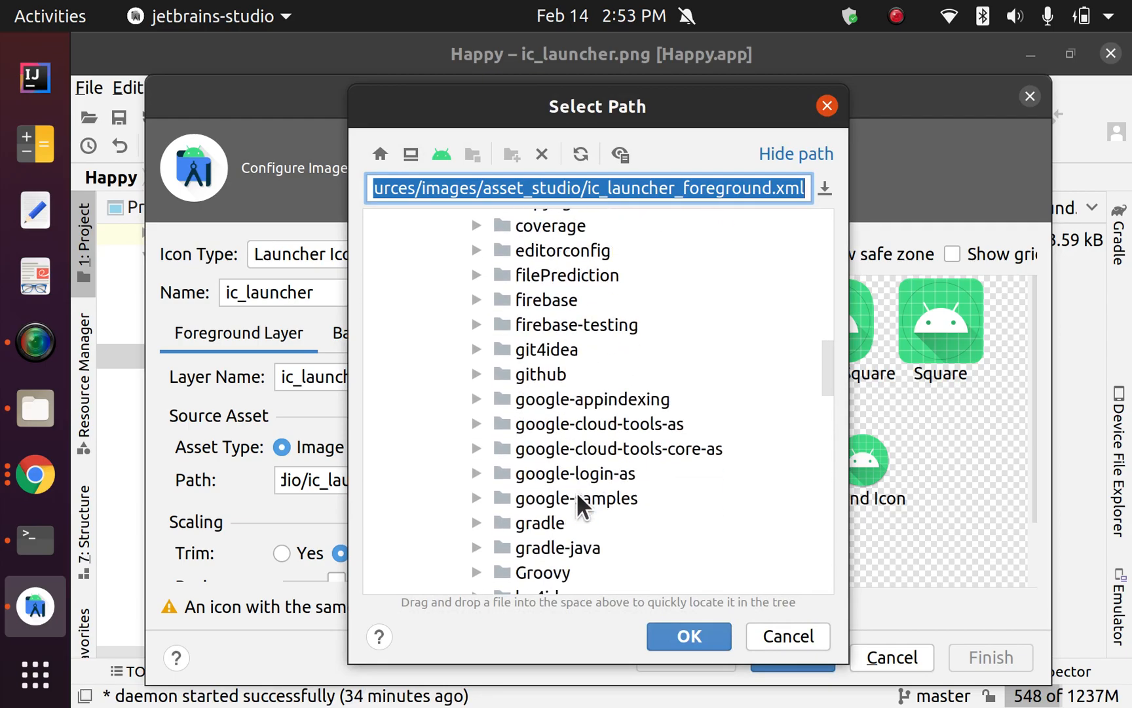
left_click_drag(821, 416, 819, 516)
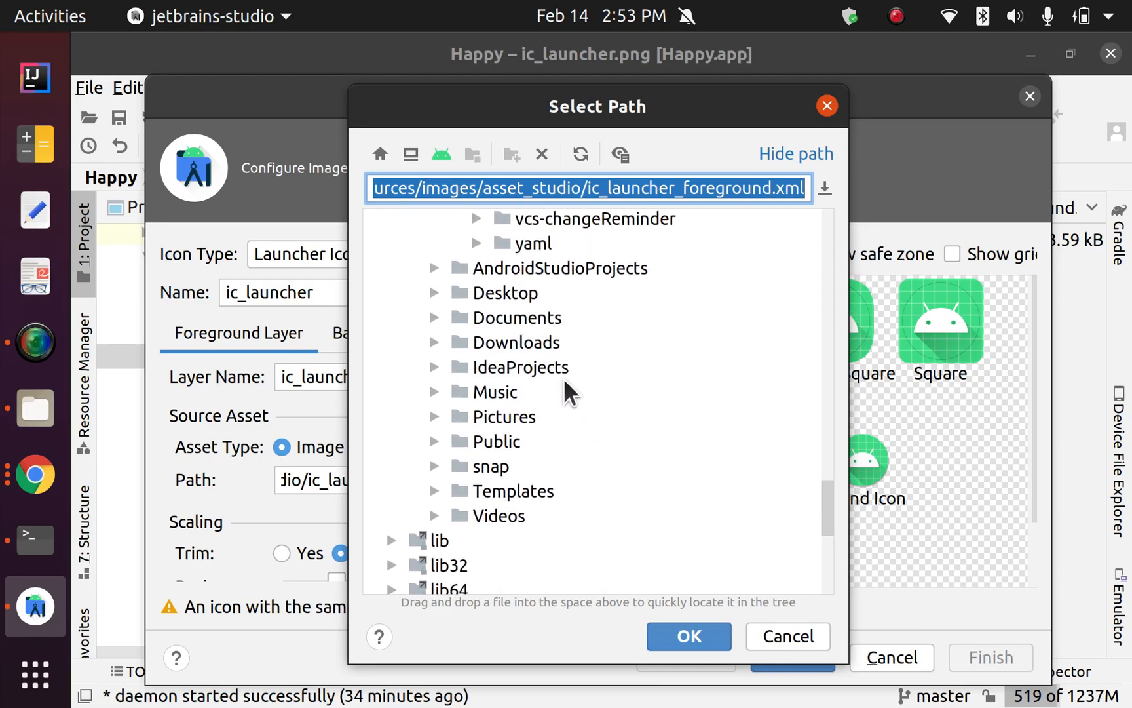
double_click(466, 340)
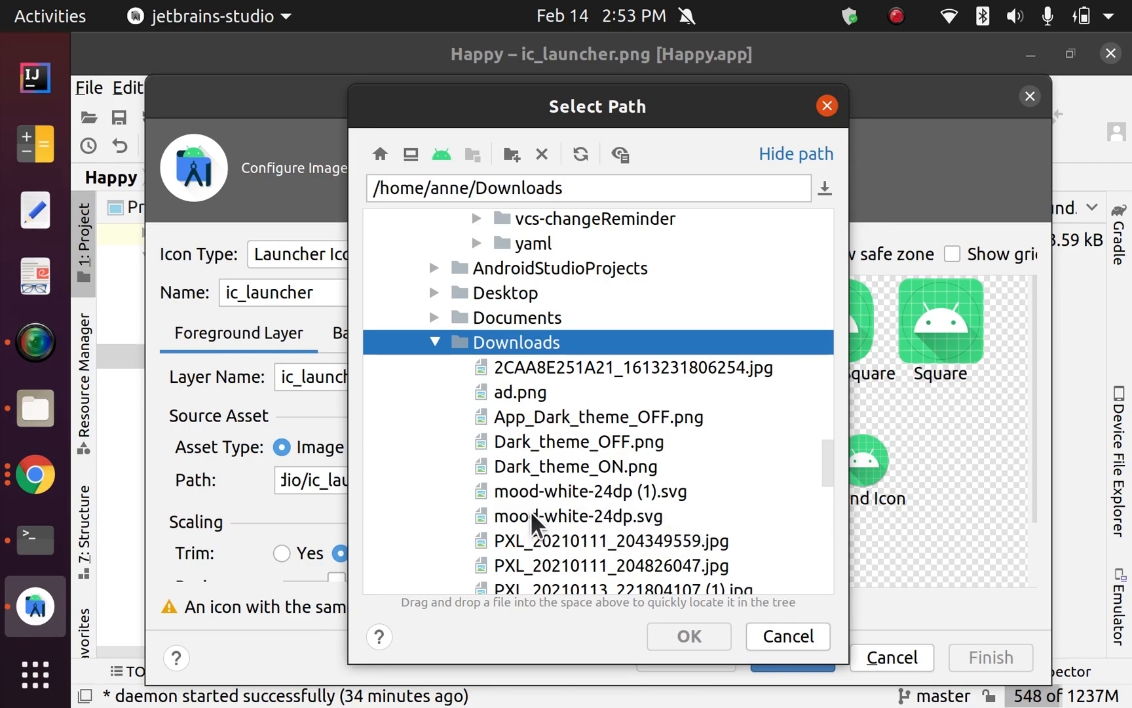
left_click(556, 515)
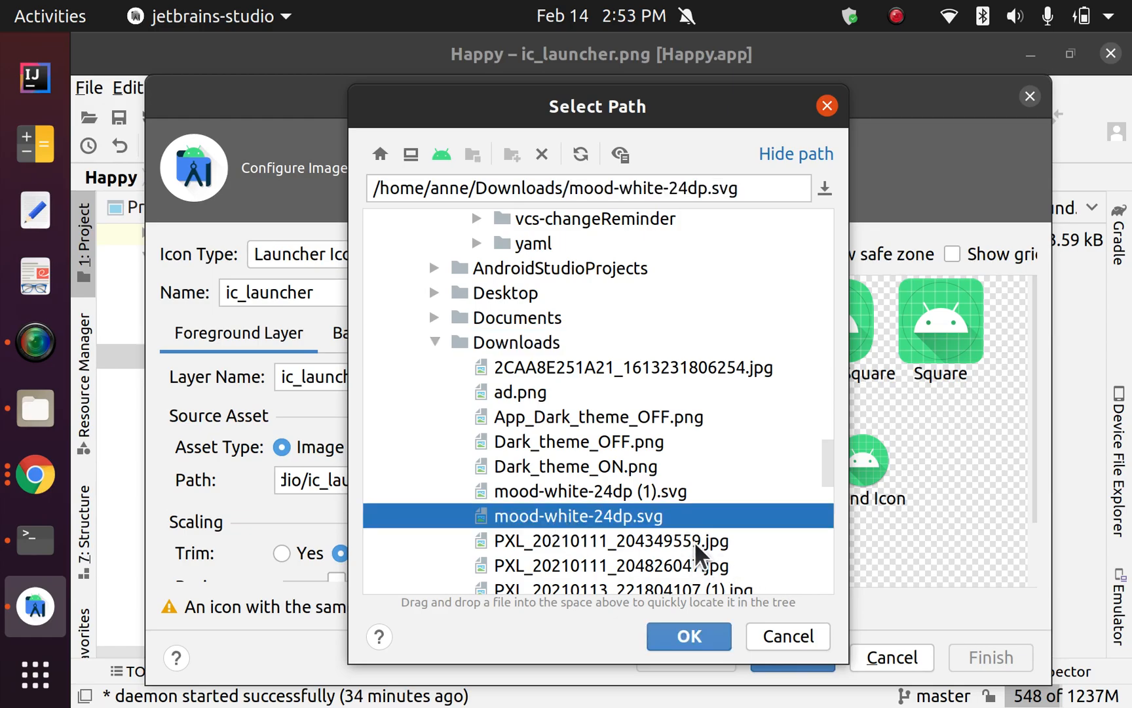
left_click(690, 632)
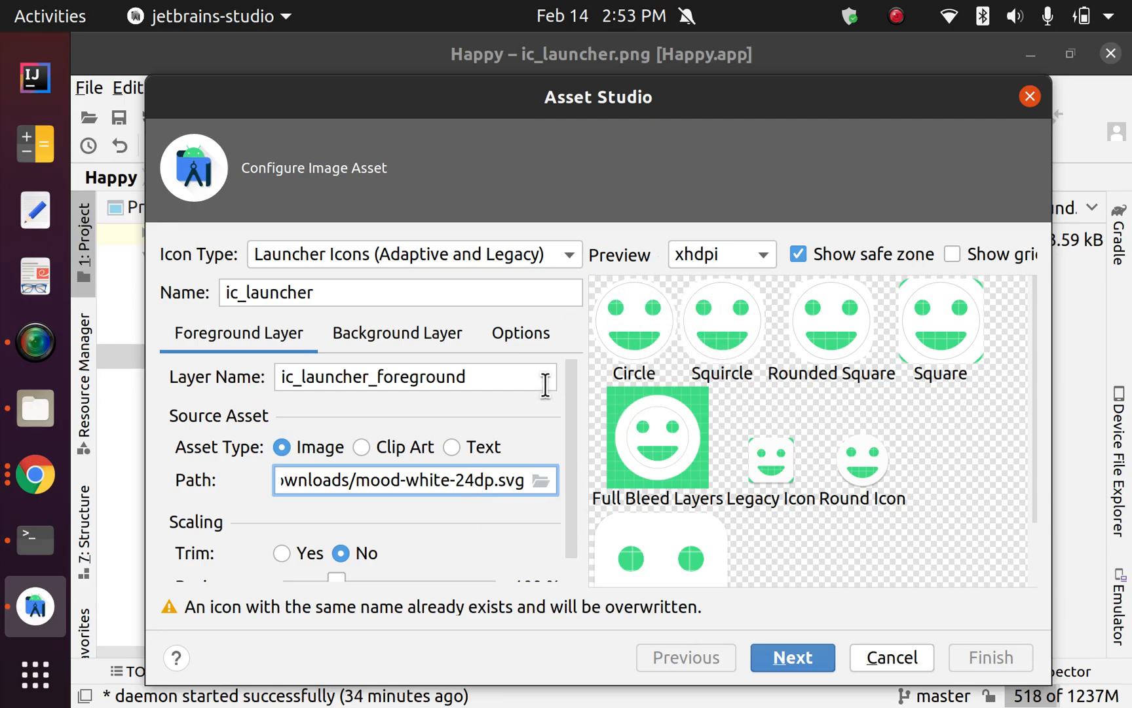
- Resize the launcher icon's foreground image to 47 %
scroll(537, 413, "down", 1)
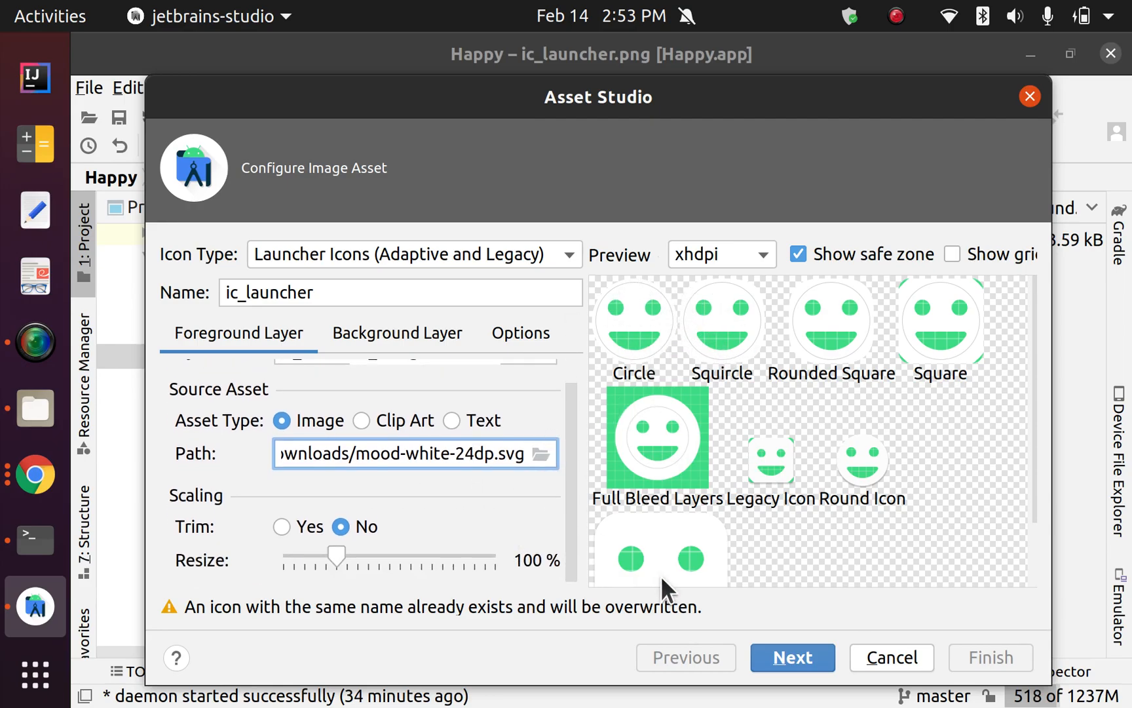
left_click_drag(334, 549, 298, 566)
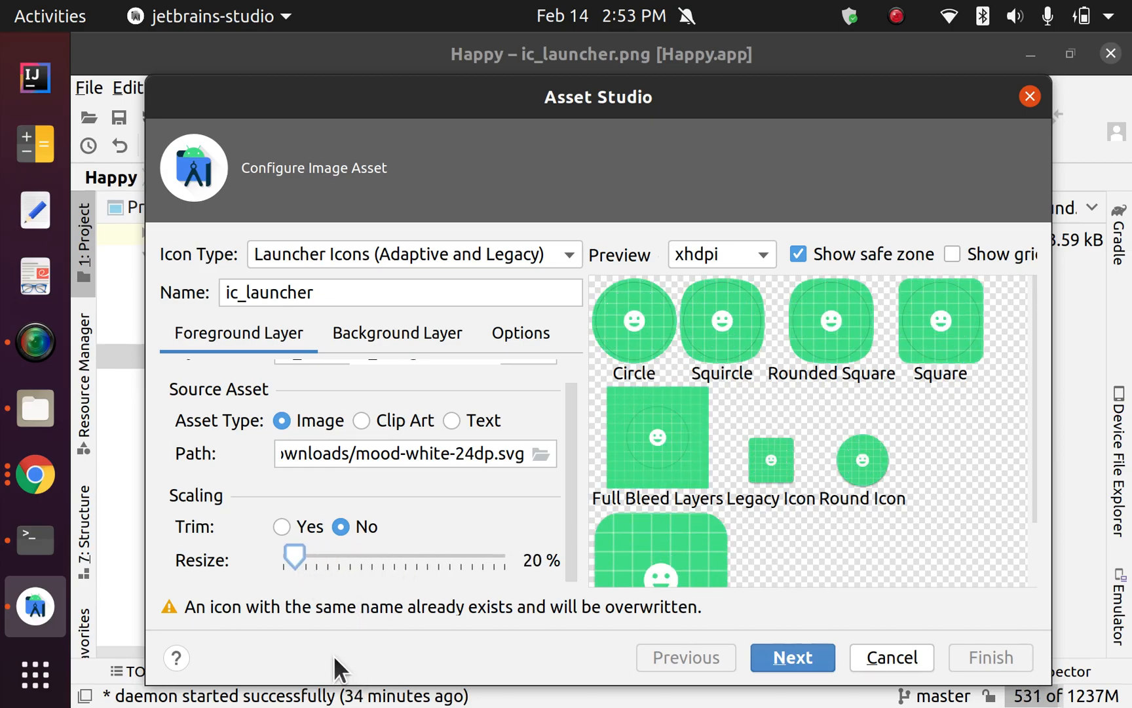
left_click_drag(294, 553, 310, 551)
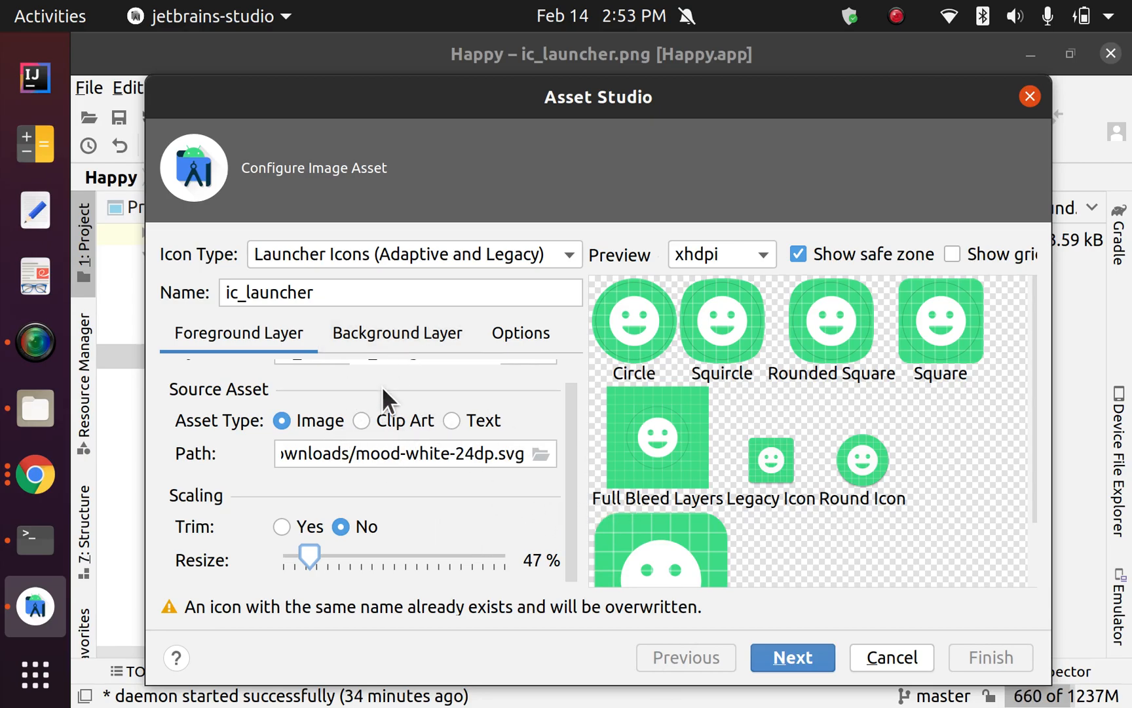
- Switch the launcher icon's background layer to a solid colour and set it to the magenta DC54CD
left_click(380, 325)
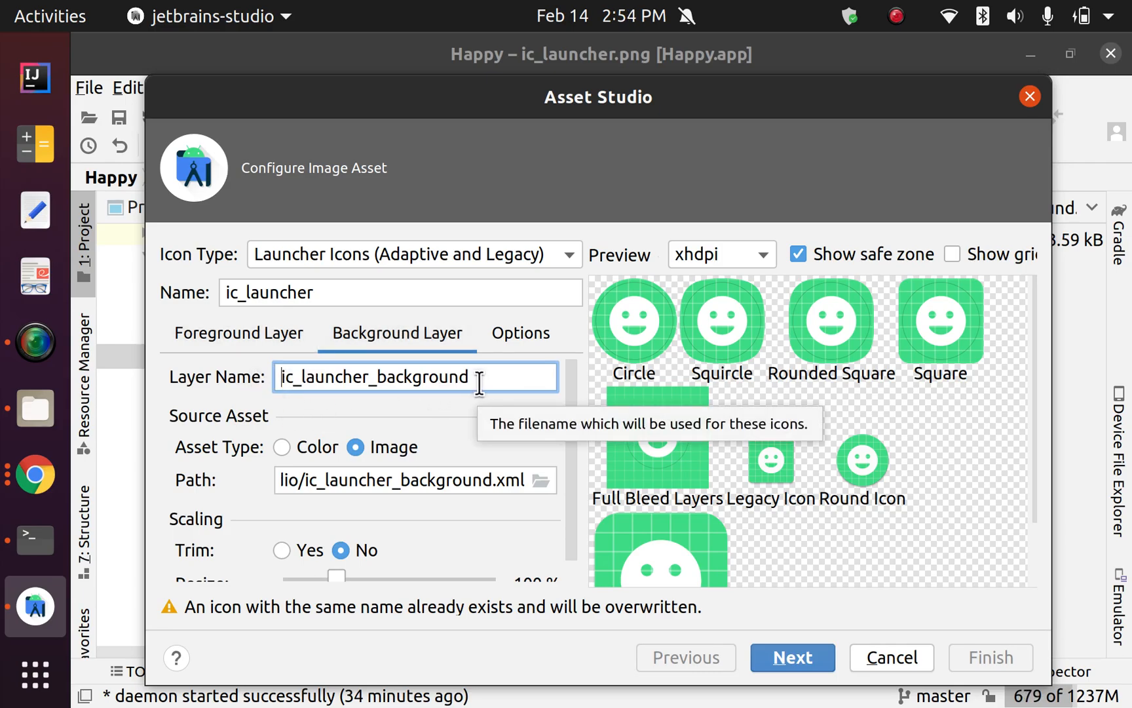
left_click(282, 446)
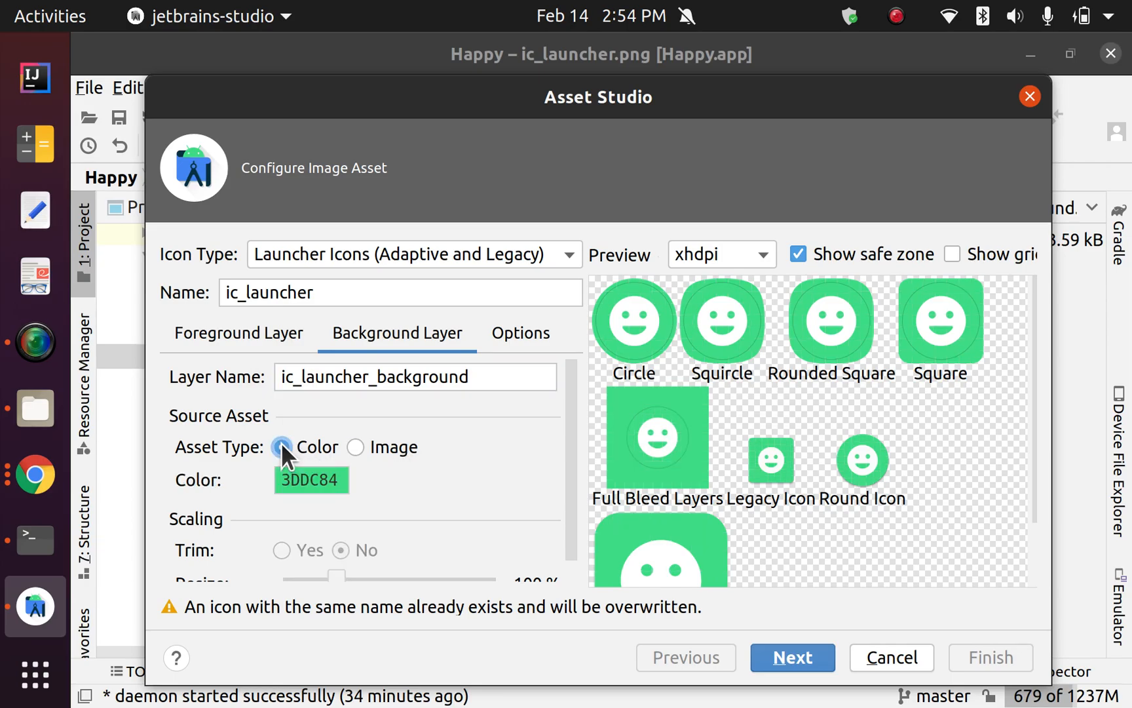
left_click(308, 475)
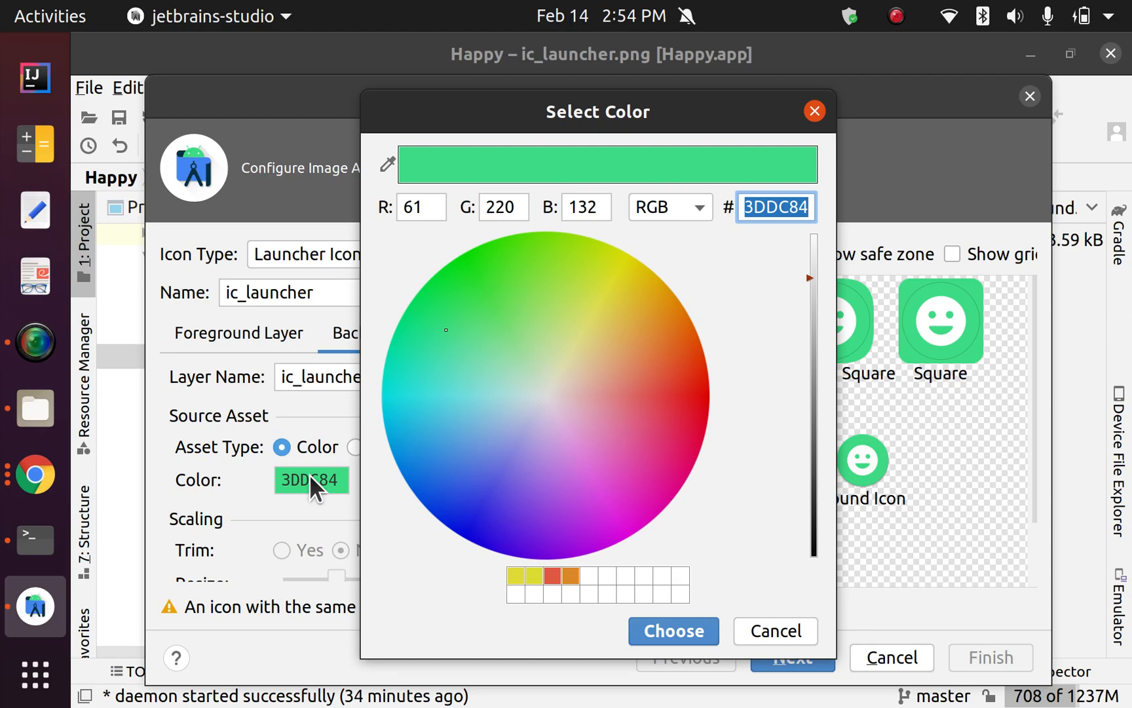
left_click(606, 478)
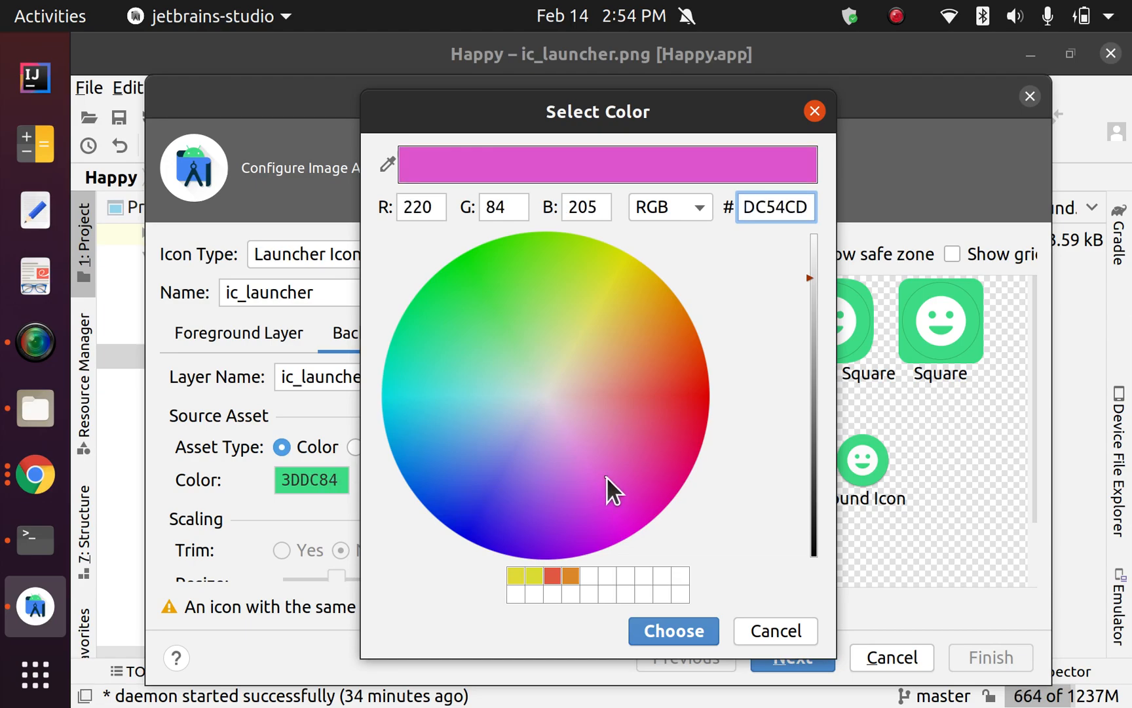
left_click(677, 632)
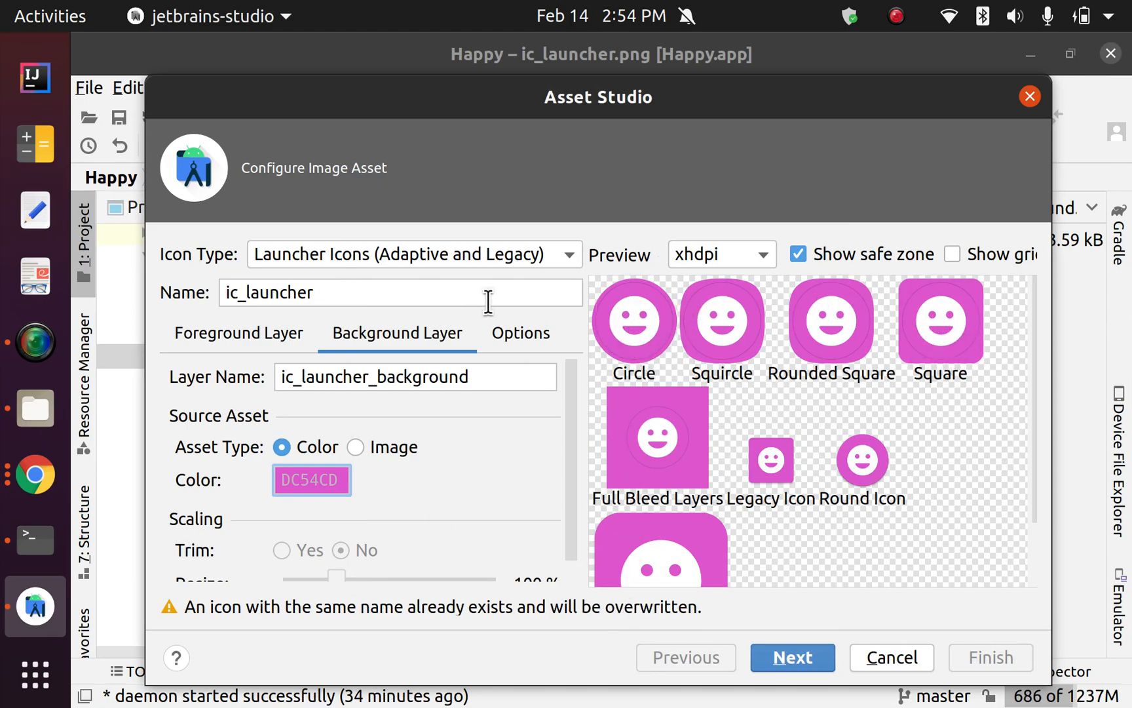
- Review the launcher icon's background scaling, legacy, round and Play Store icon options, and foreground source and scaling settings
scroll(530, 443, "down", 1)
scroll(434, 500, "up", 1)
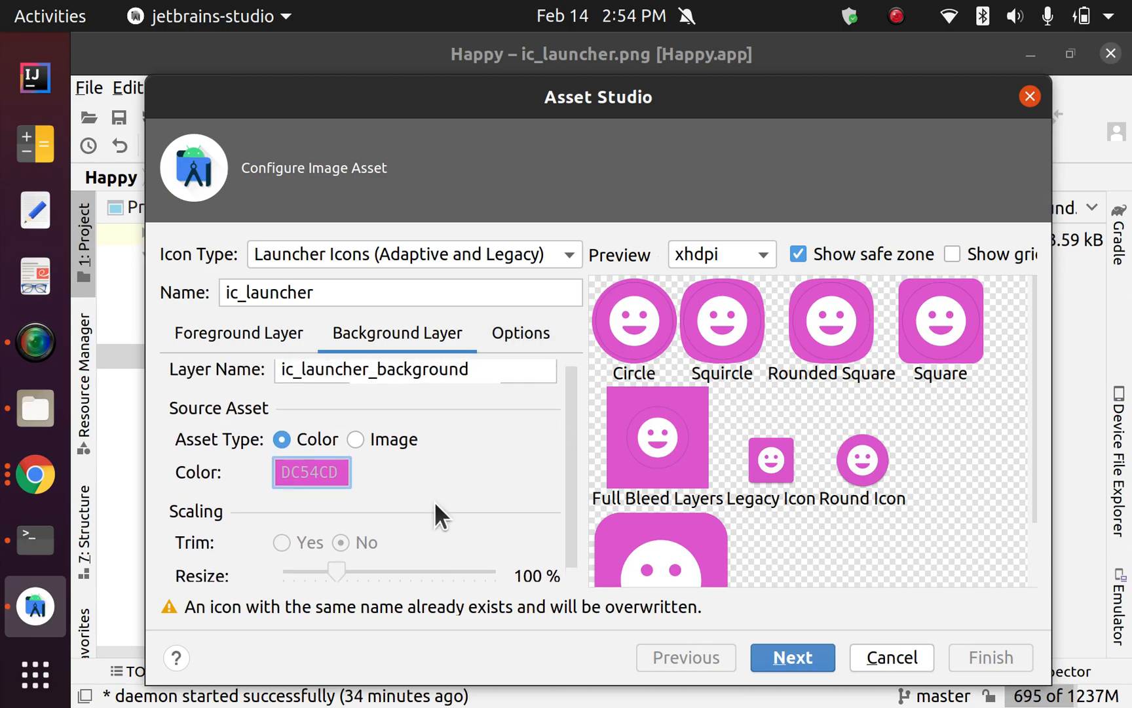
scroll(437, 501, "down", 1)
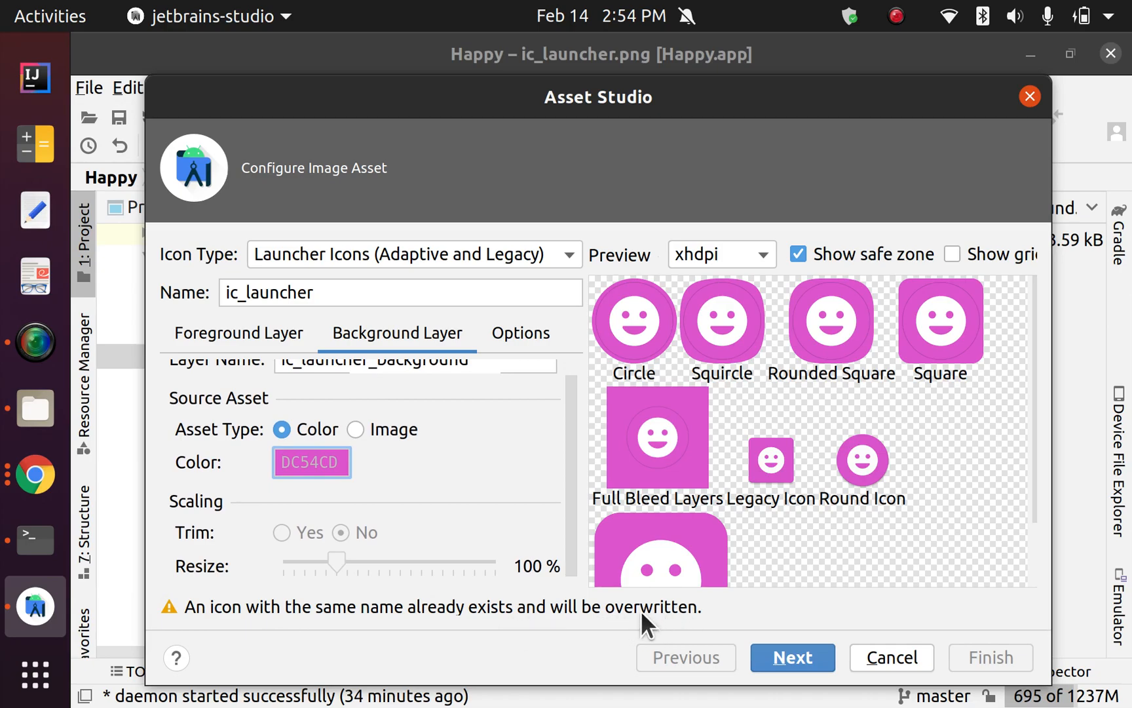
scroll(501, 532, "up", 1)
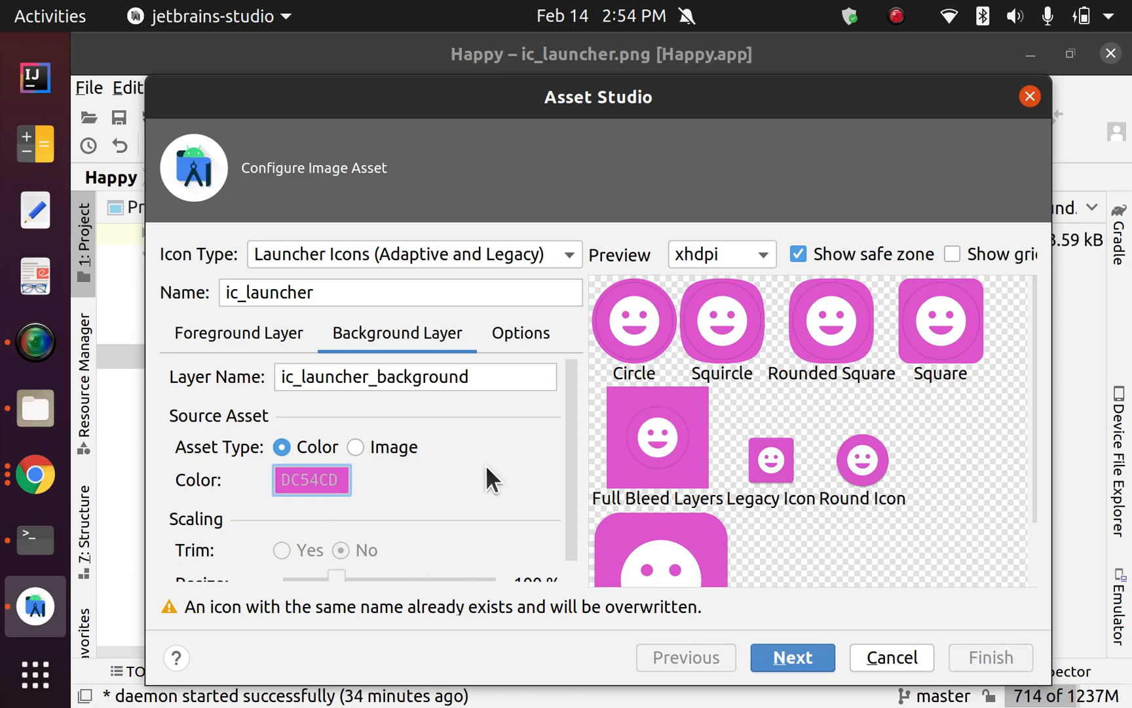
scroll(486, 465, "down", 1)
scroll(472, 452, "up", 1)
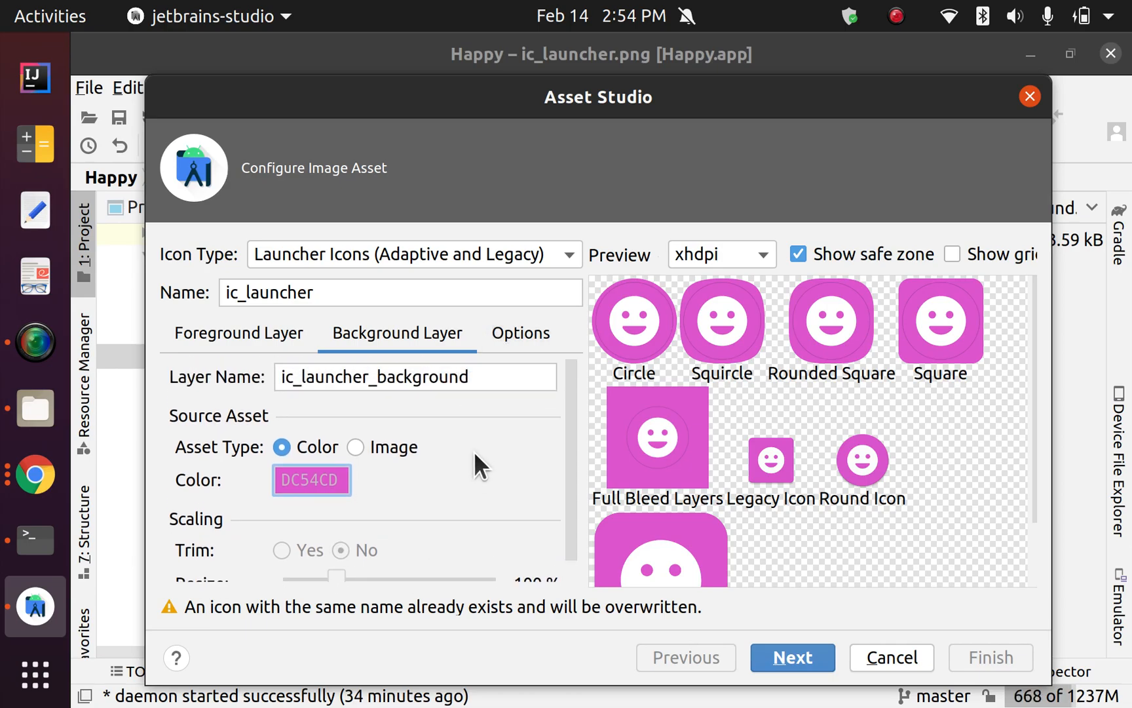
left_click(520, 332)
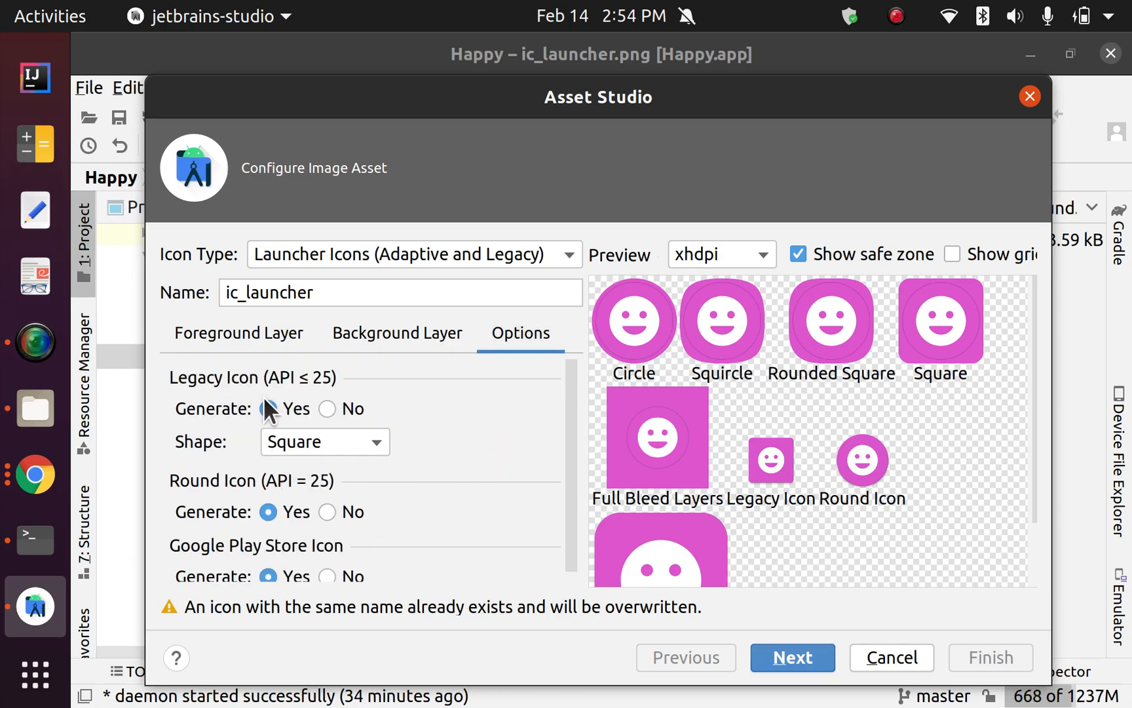
scroll(482, 496, "down", 1)
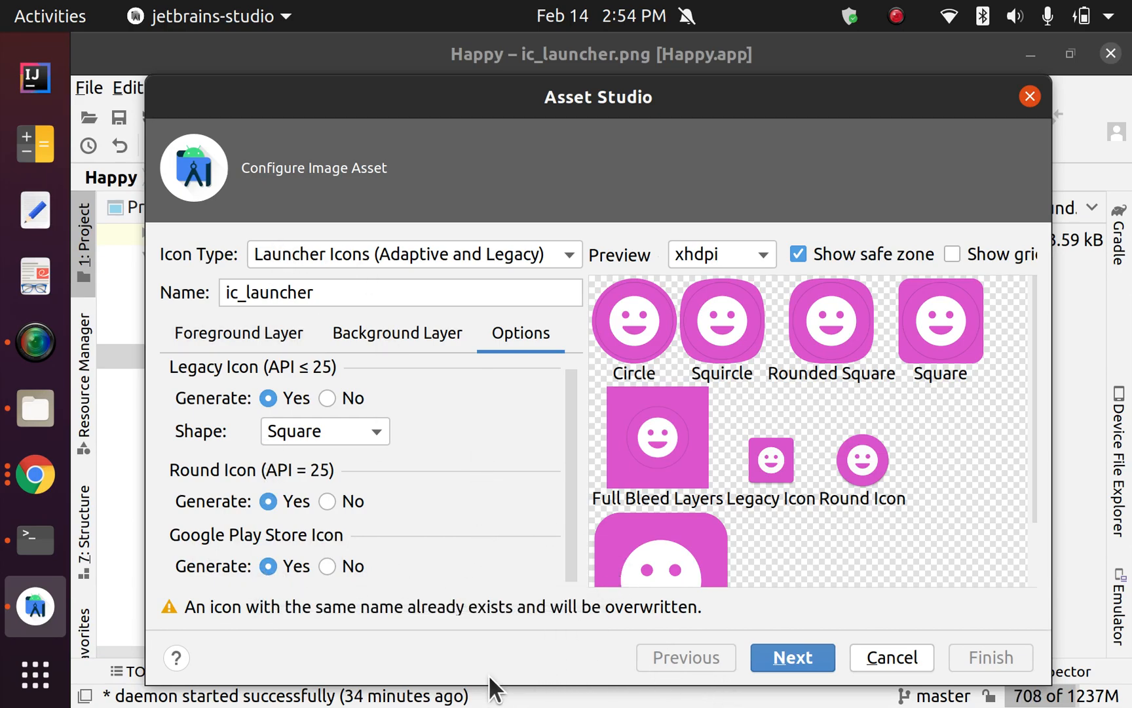
left_click(270, 337)
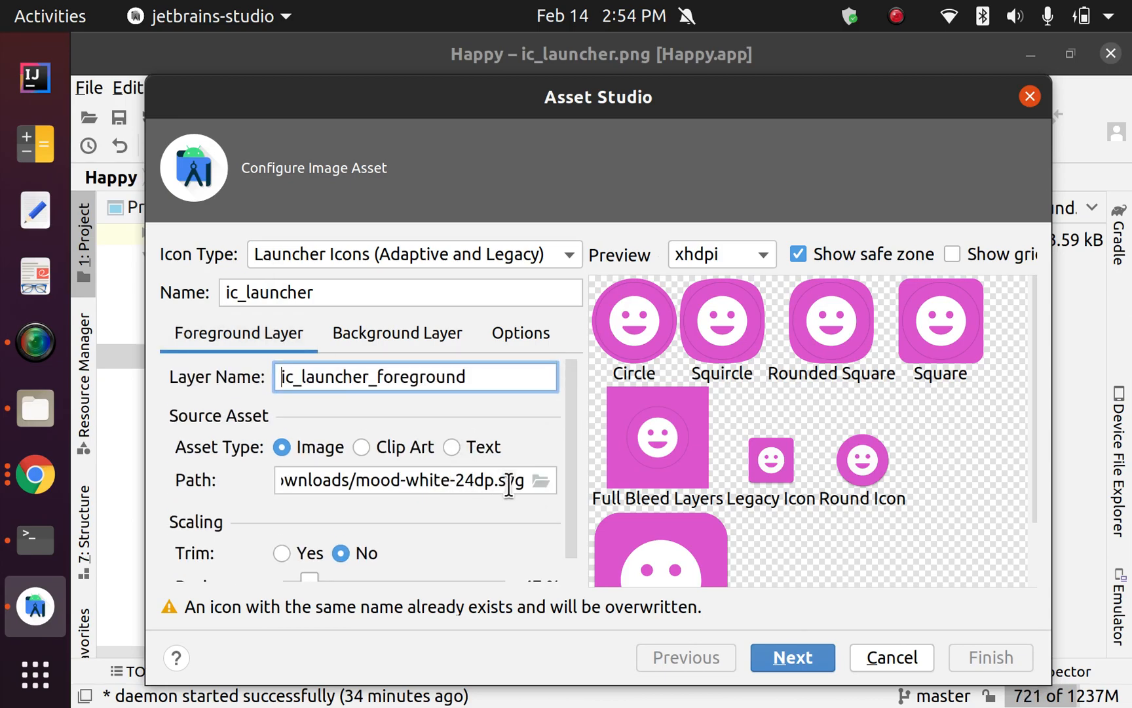
scroll(517, 504, "down", 1)
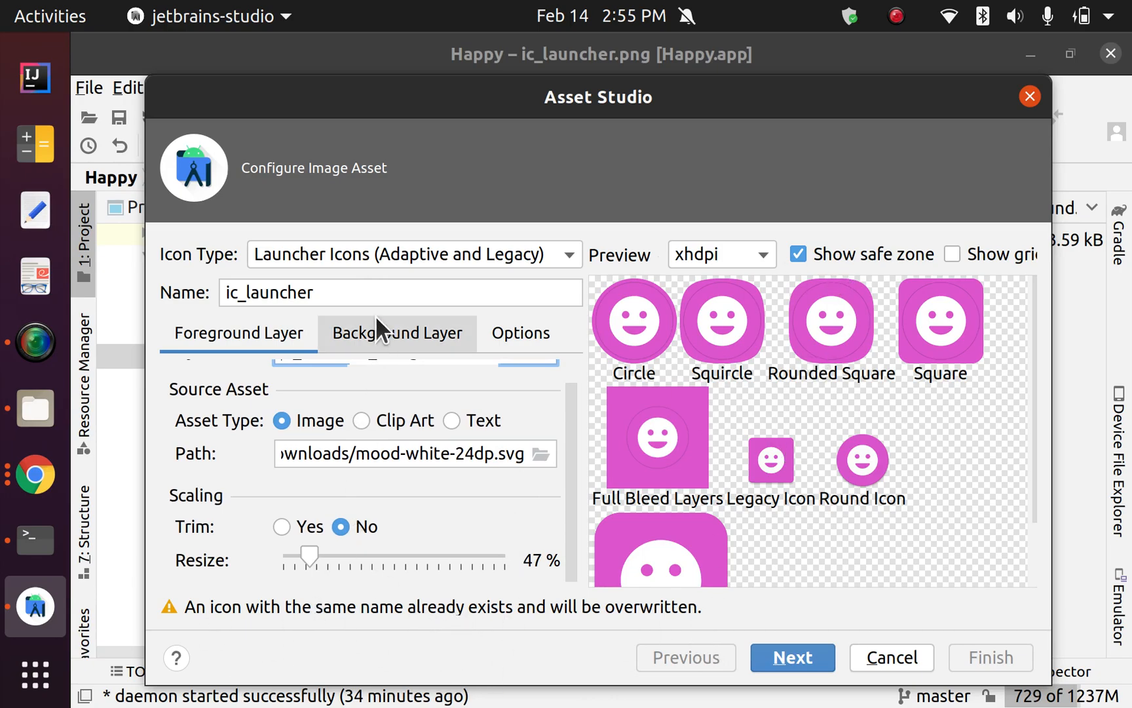
left_click(386, 330)
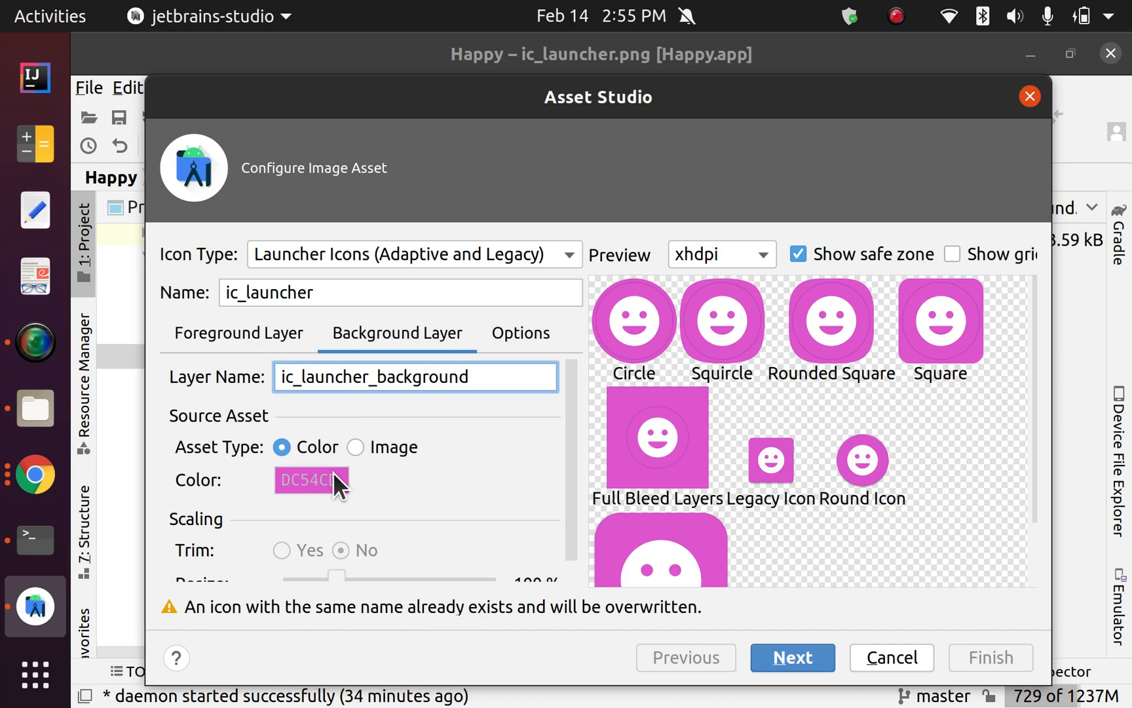
scroll(421, 471, "down", 1)
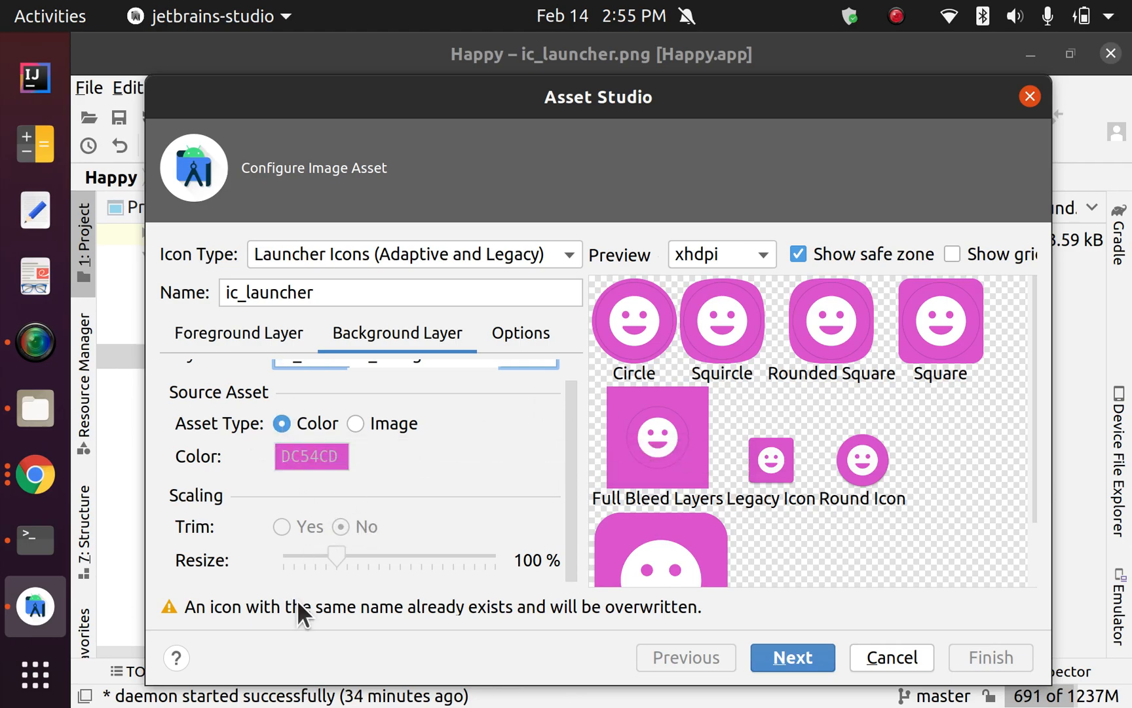
- Check the output directories for the main resource directory and generate the launcher icon files, overwriting the existing ones
left_click(793, 654)
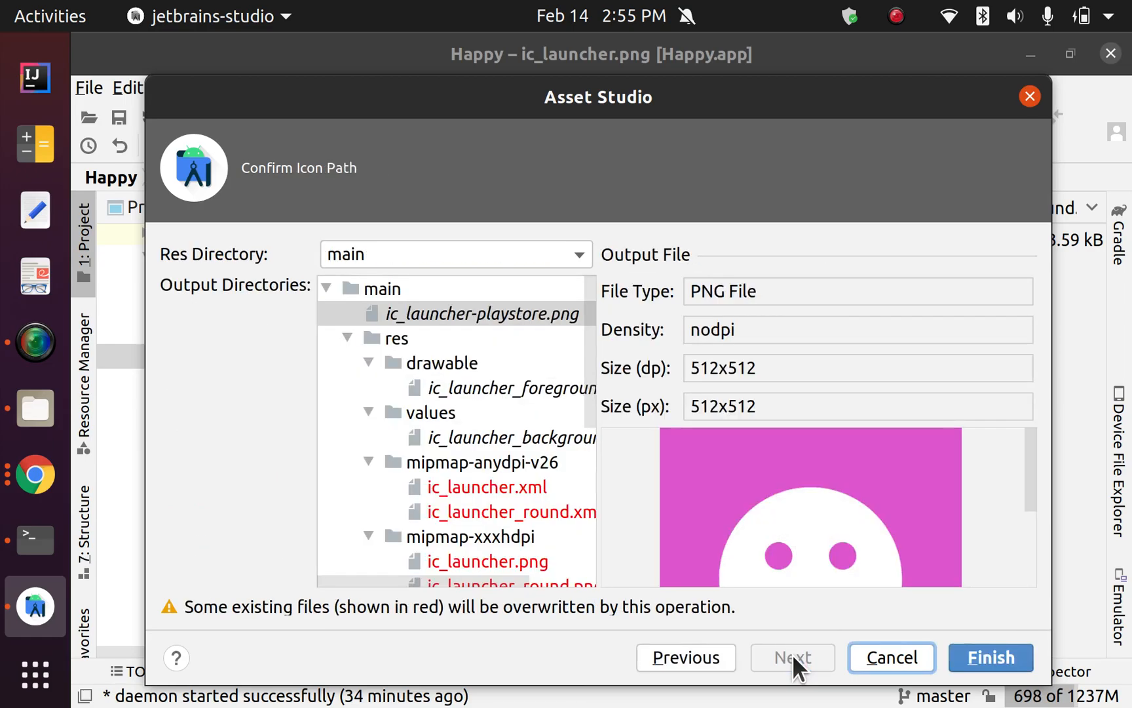
scroll(495, 393, "down", 3)
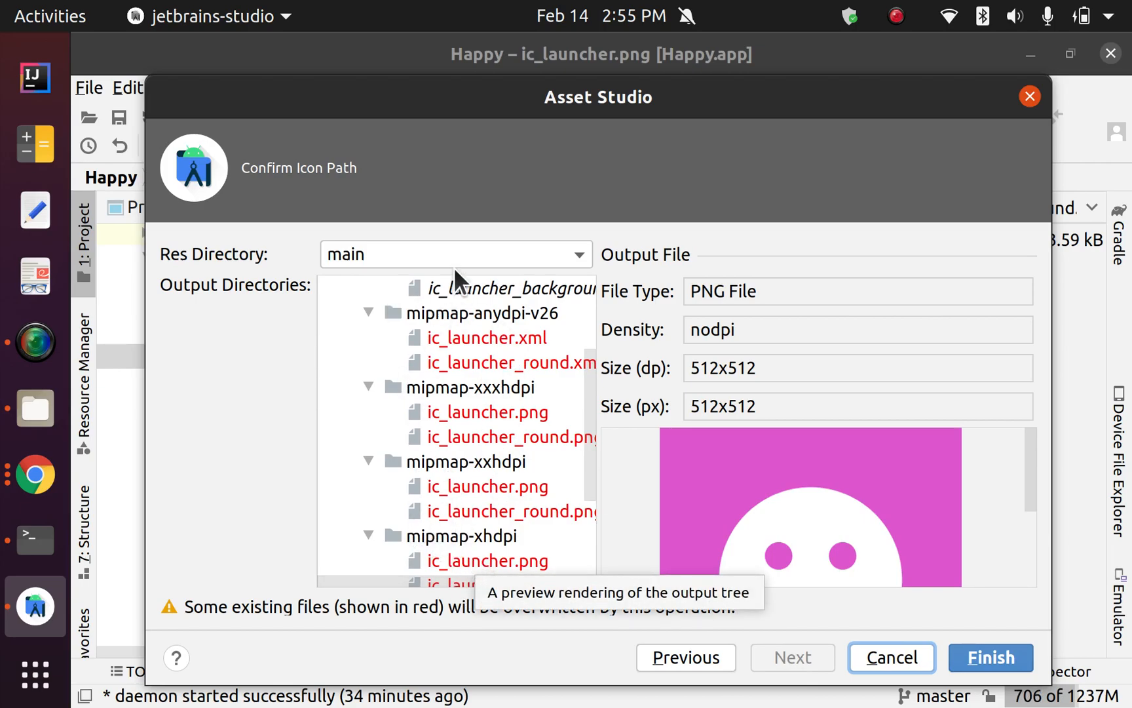
scroll(465, 425, "down", 3)
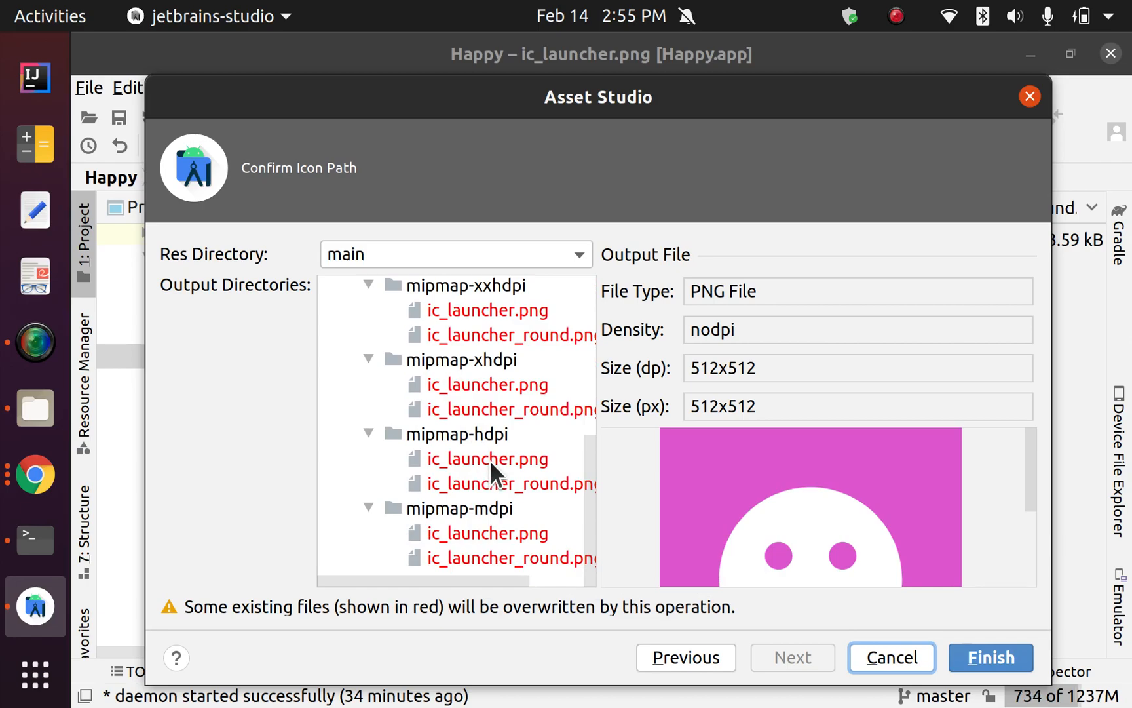
scroll(528, 393, "up", 6)
scroll(527, 406, "down", 5)
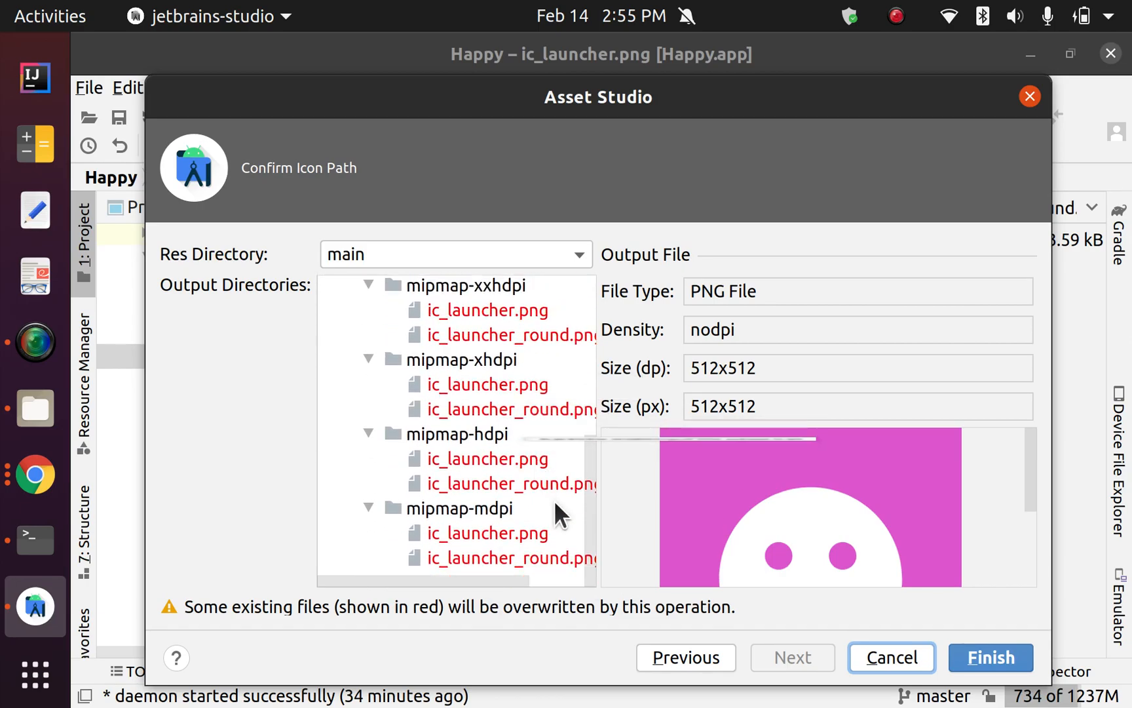
left_click(978, 652)
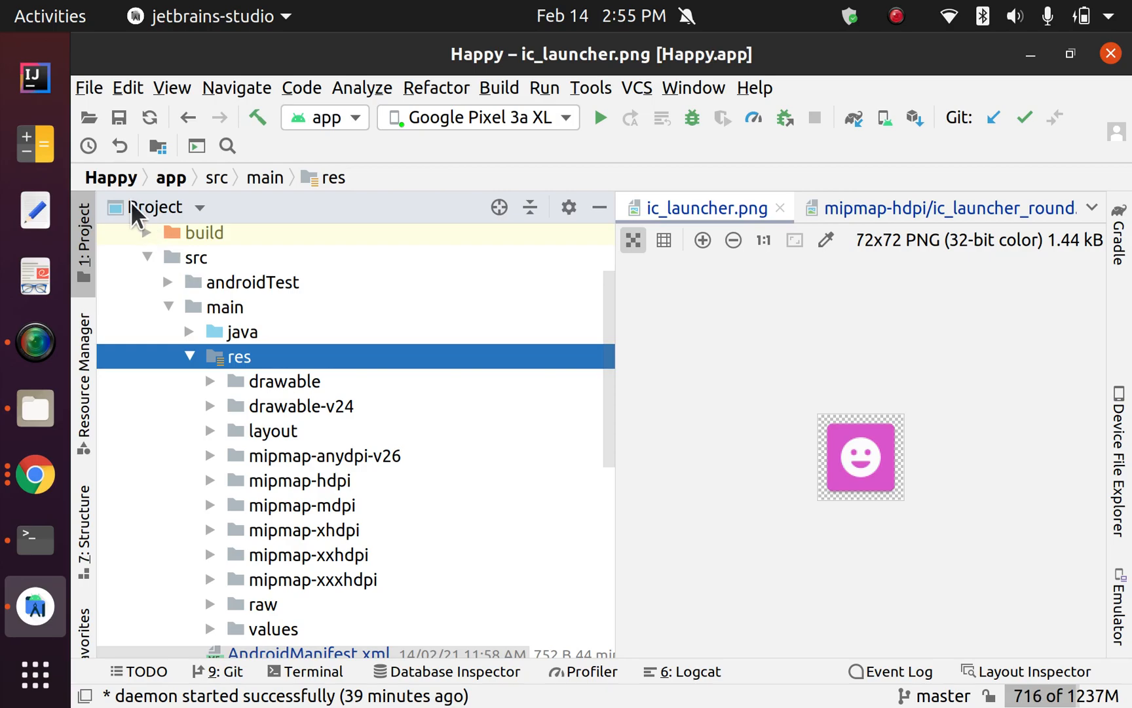
- Examine the generated files in the drawable and values folders and open ic_launcher_background.xml from values
left_click(209, 381)
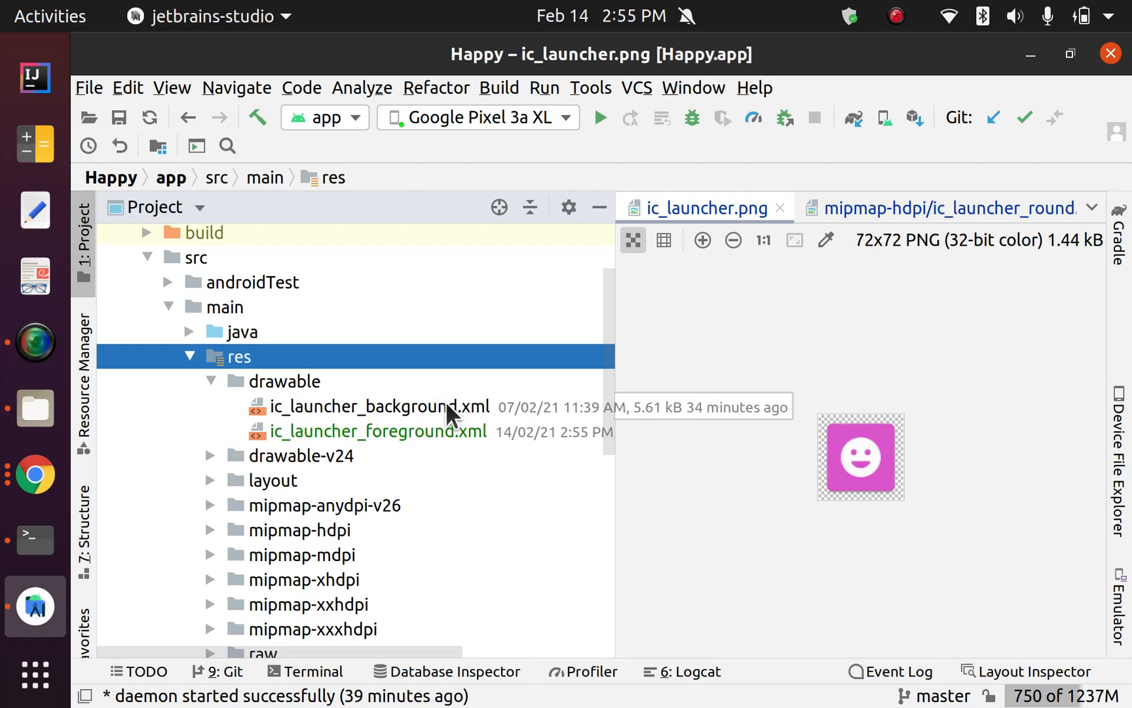
scroll(435, 409, "down", 2)
scroll(433, 412, "down", 1)
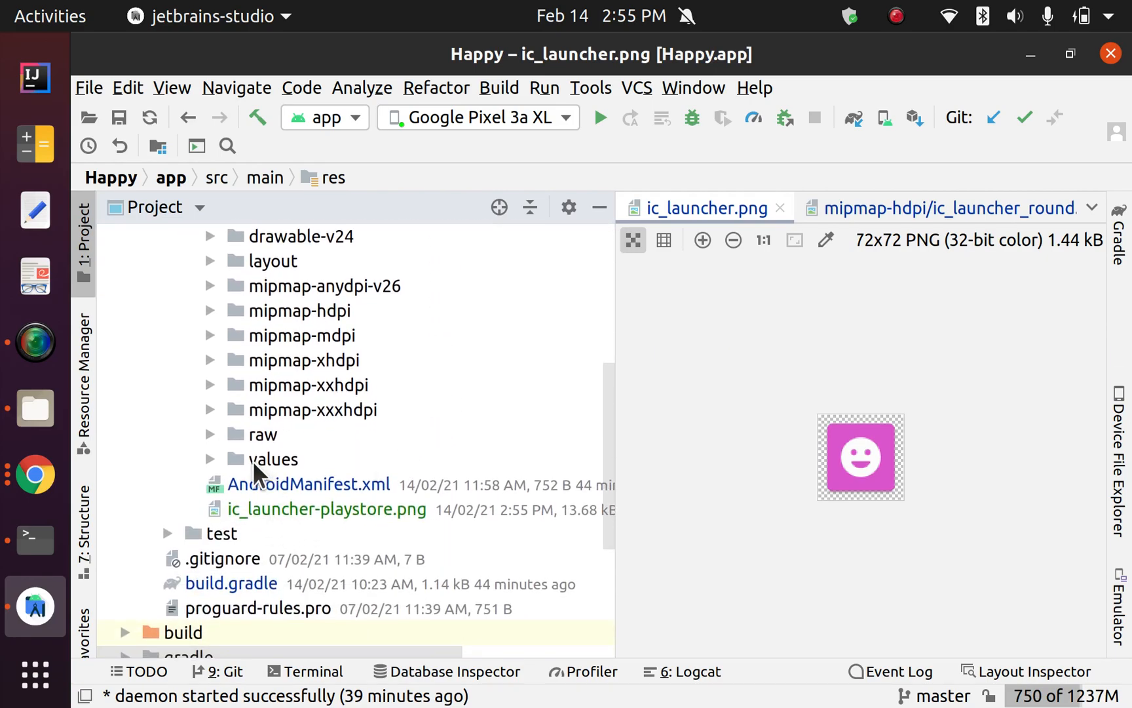
left_click(210, 458)
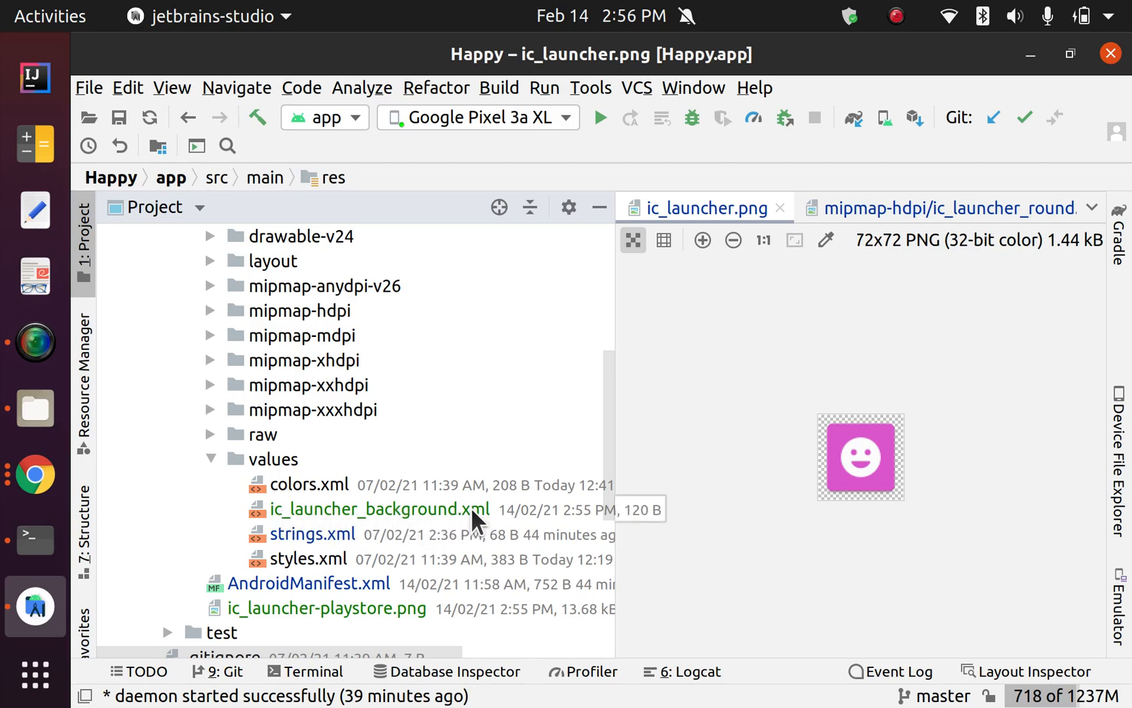
double_click(425, 505)
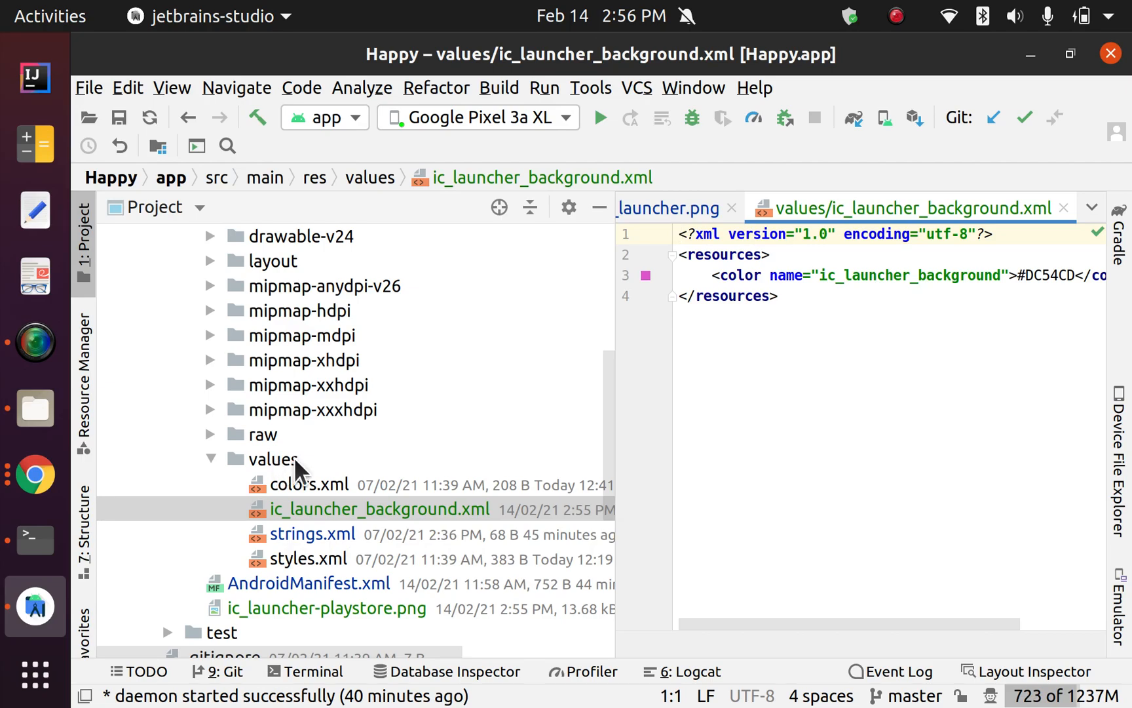
- Delete the old ic_launcher_background.xml from the drawable folder without a safe-delete usage search
scroll(511, 426, "up", 5)
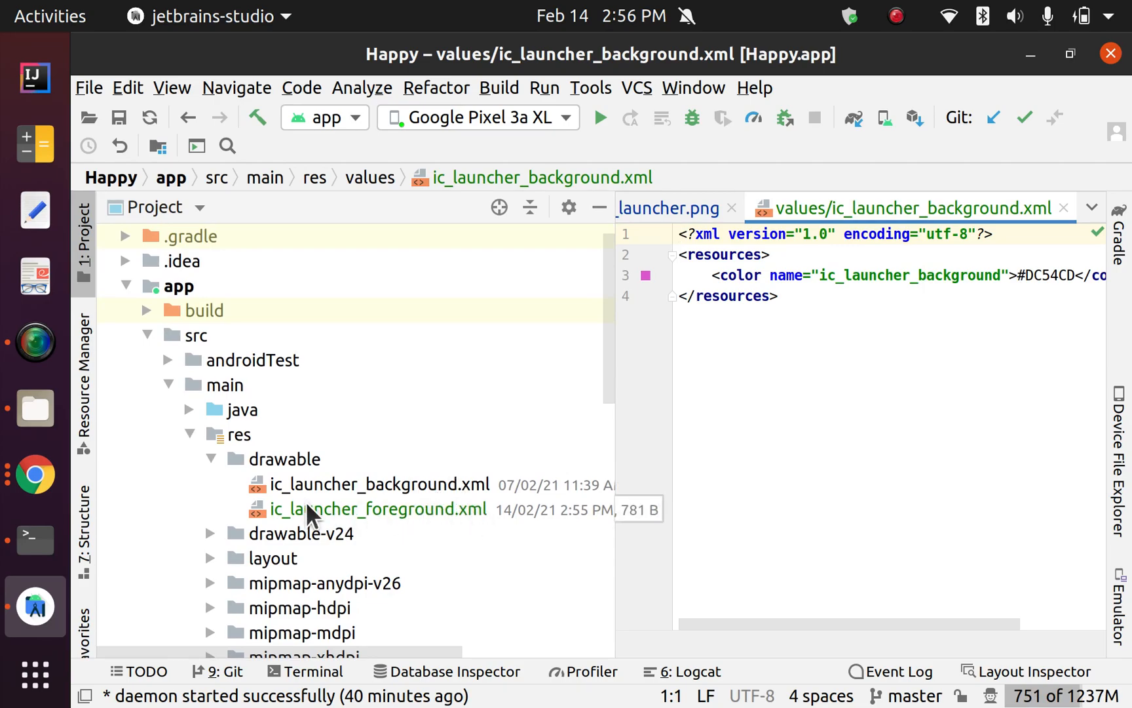
left_click(410, 478)
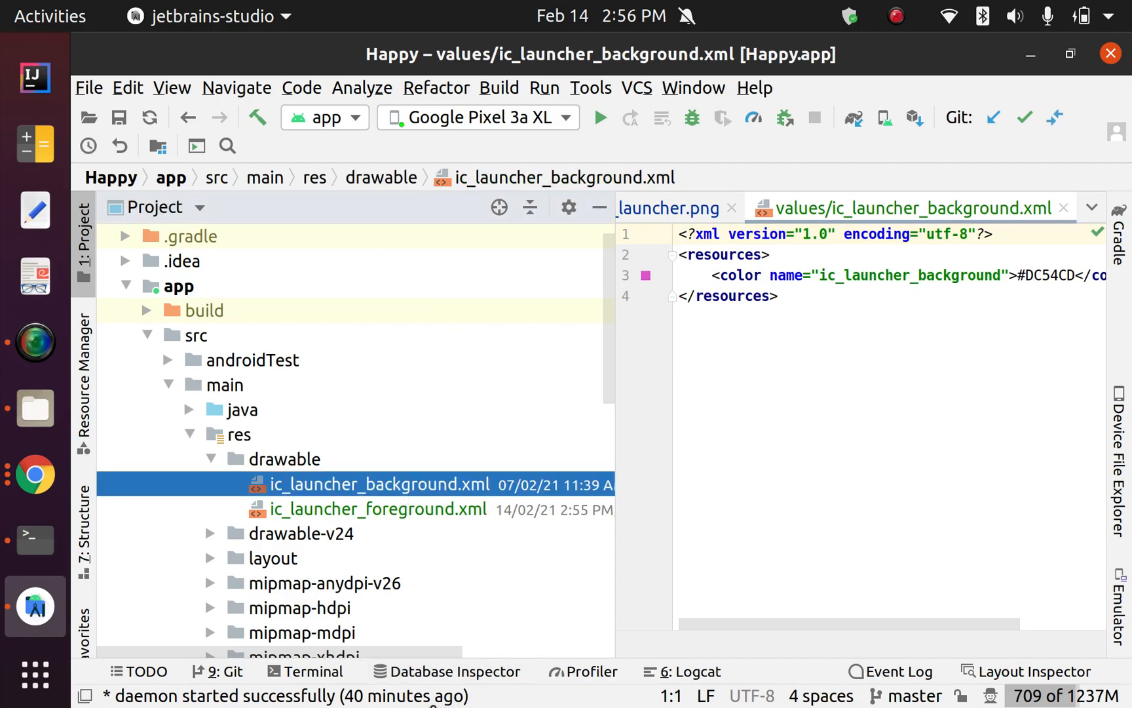
key("Delete")
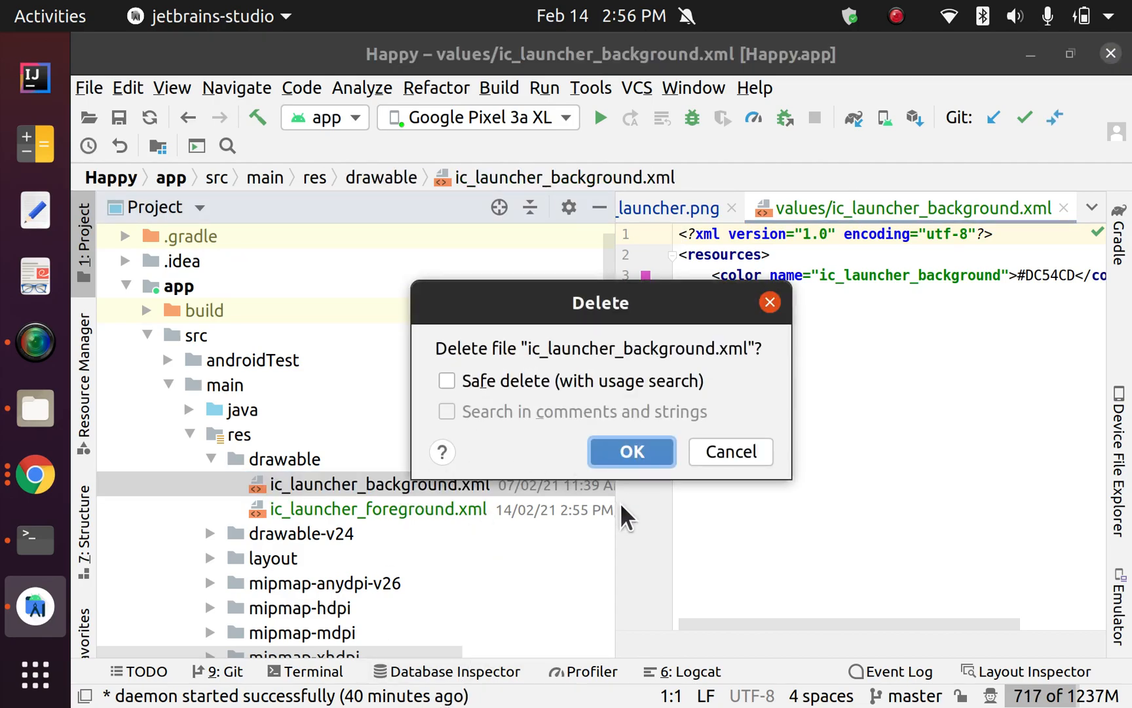
left_click(632, 452)
- Look through the remaining resource files, then open ic_launcher_foreground.xml from drawable-v24 and view its design preview
scroll(511, 334, "down", 5)
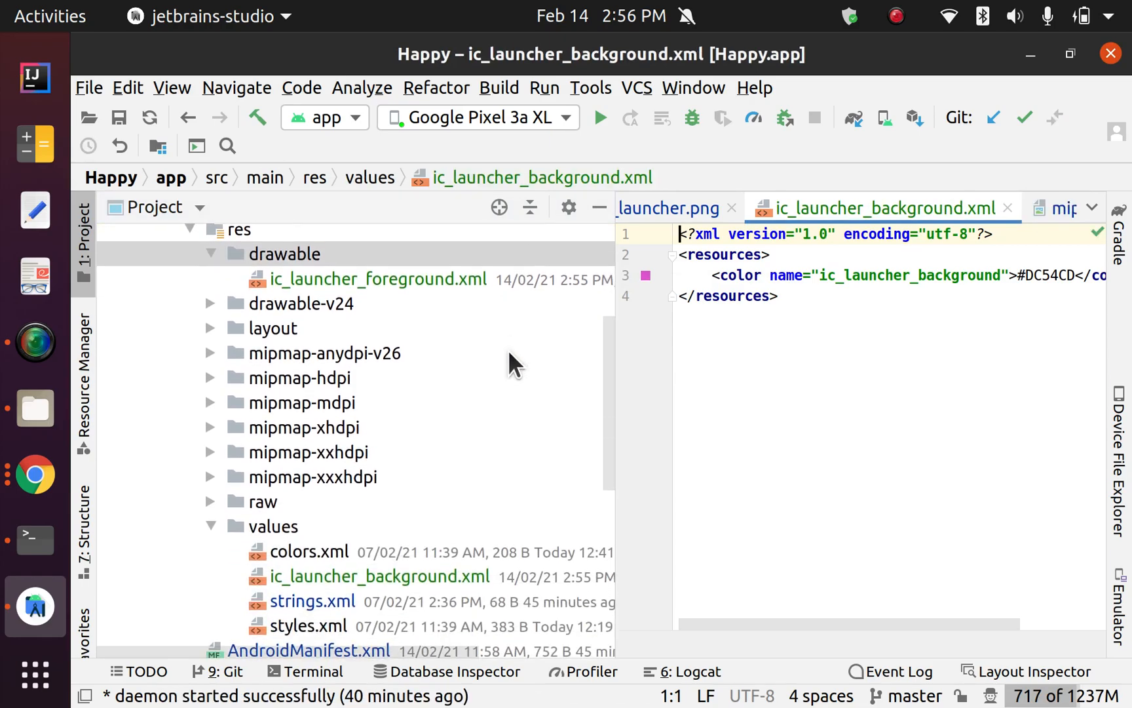
scroll(393, 525, "down", 3)
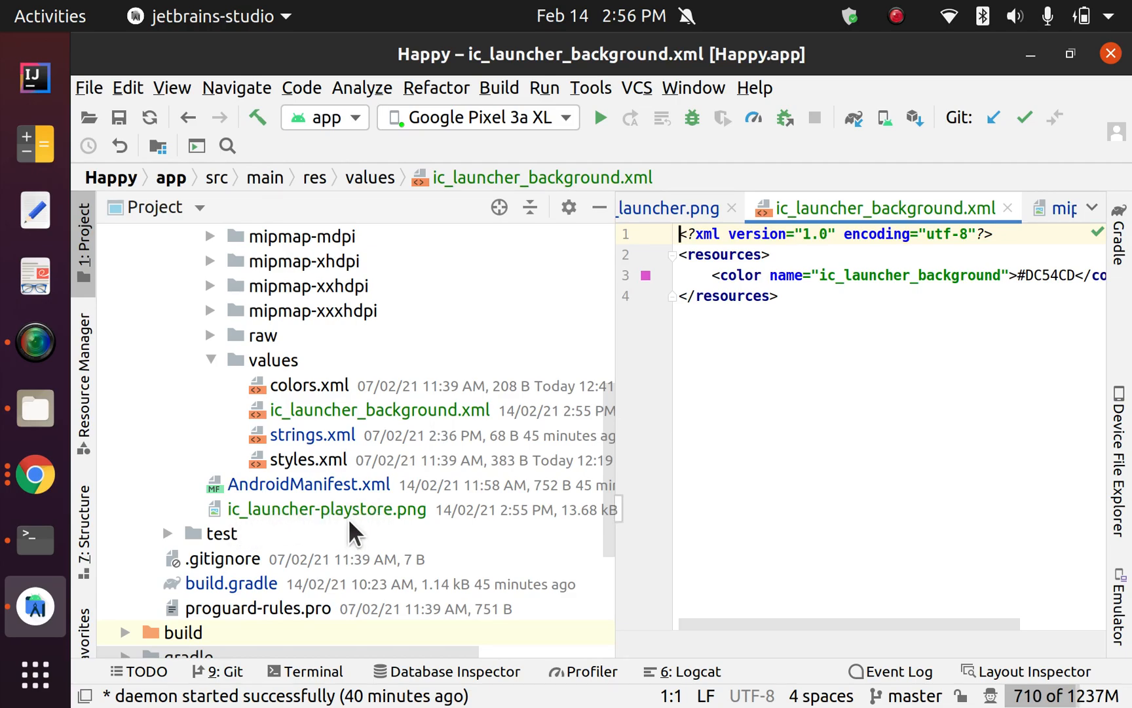
scroll(407, 429, "up", 4)
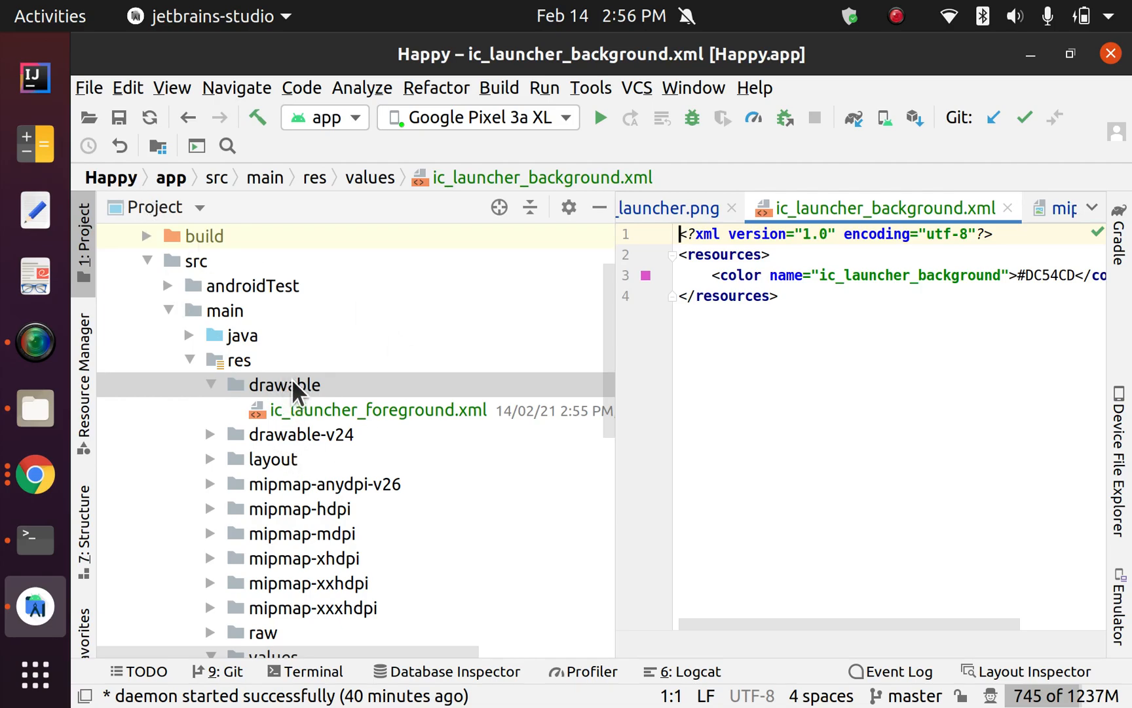
left_click(209, 434)
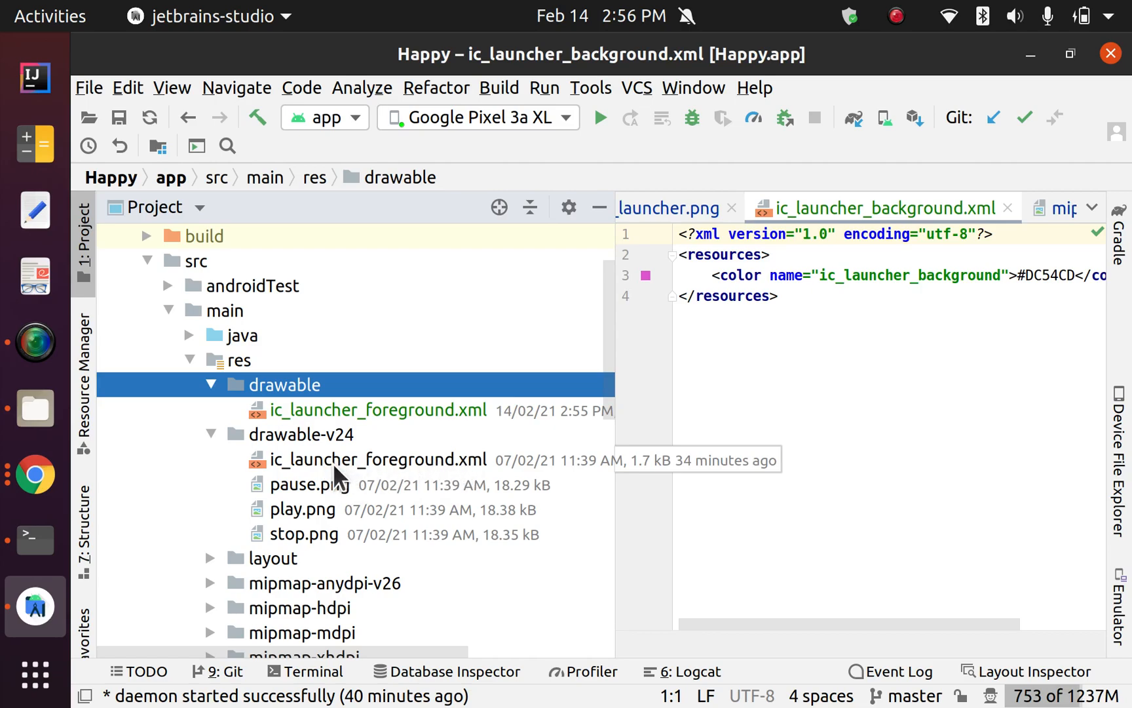
left_click(416, 458)
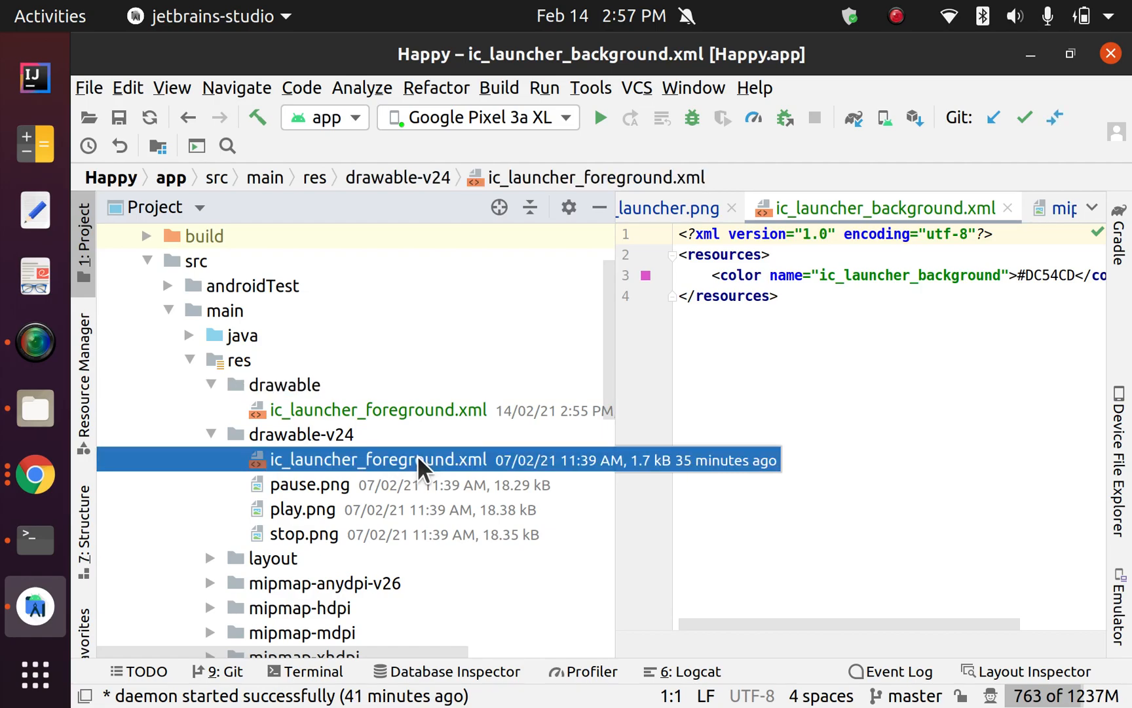
double_click(417, 457)
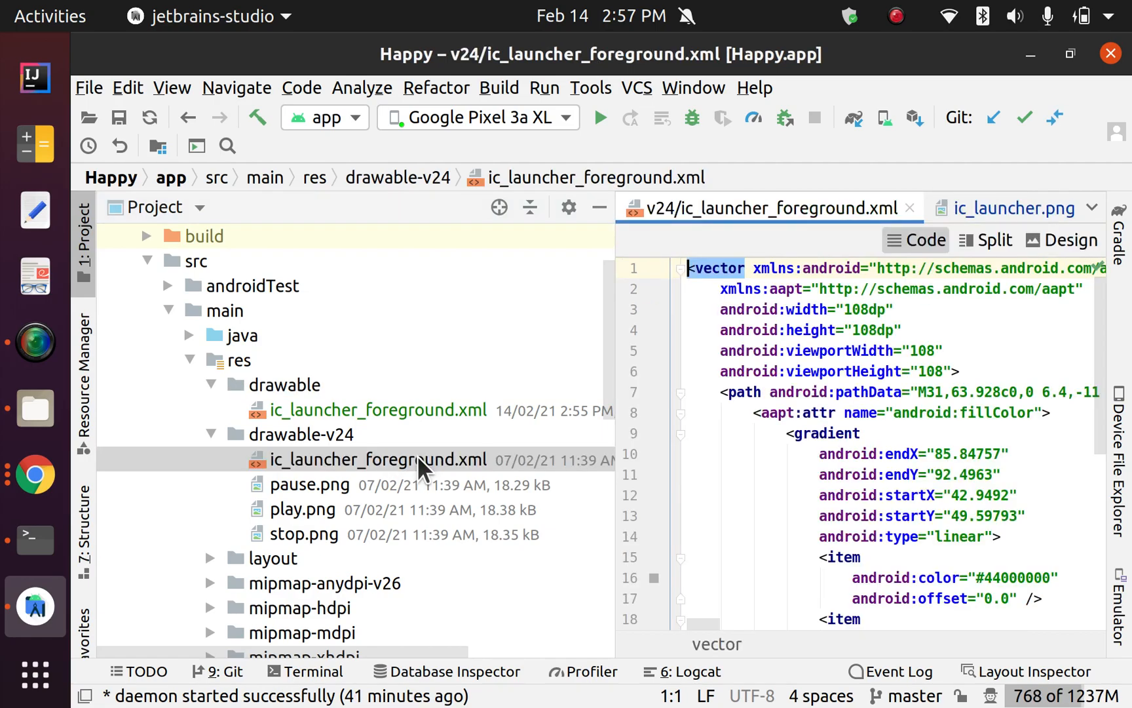
left_click(1060, 240)
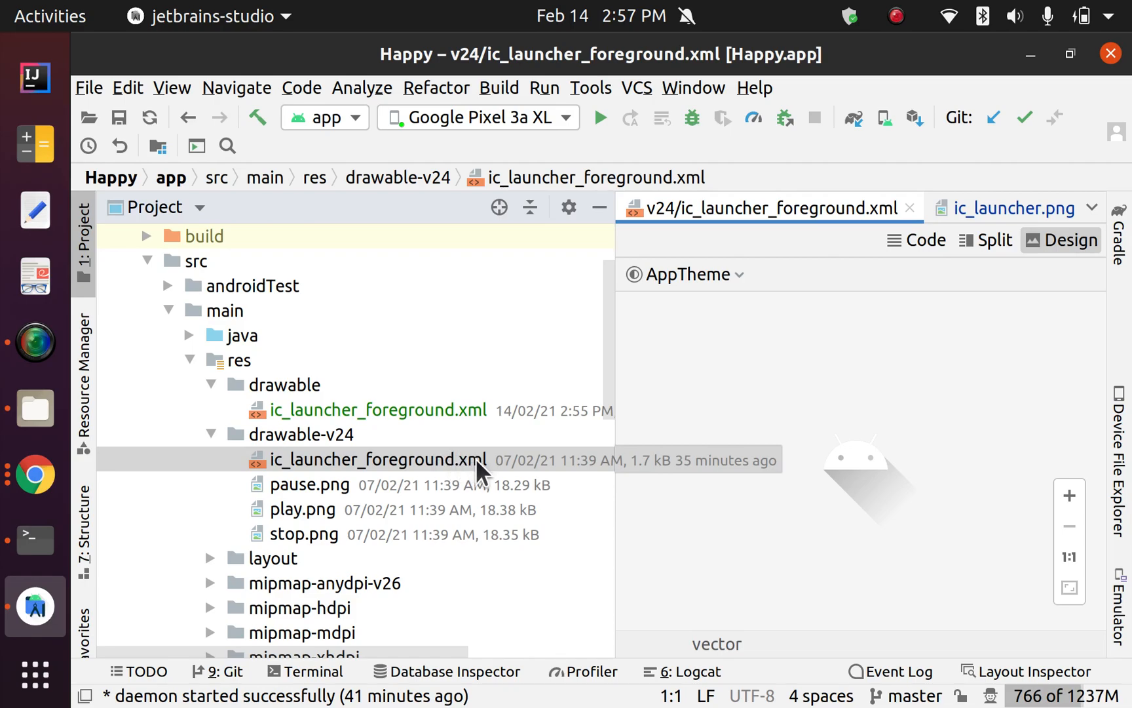
- Delete the old ic_launcher_foreground.xml from the drawable-v24 folder without a safe-delete usage search
left_click(448, 457)
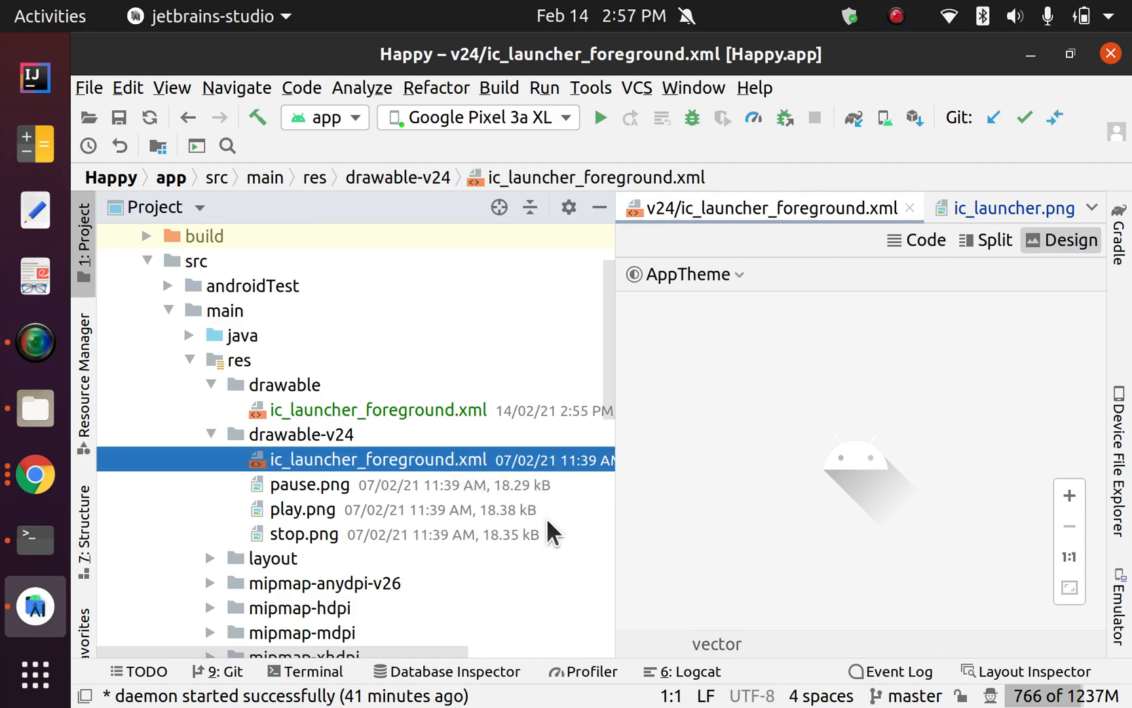
key("Delete")
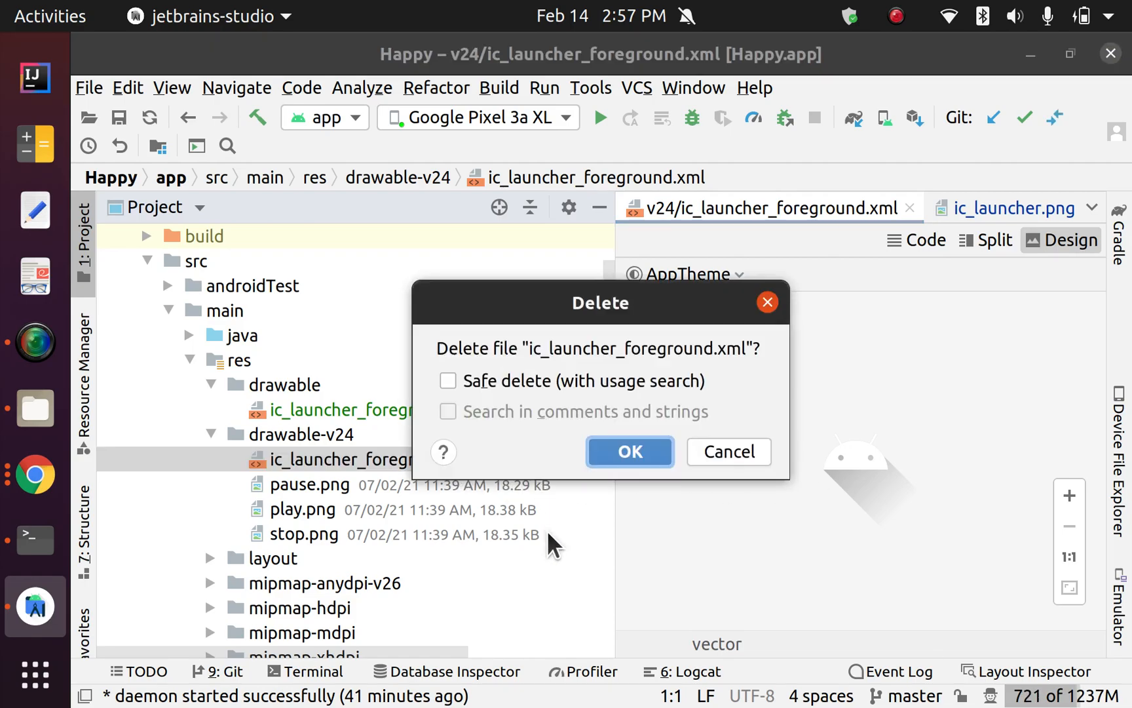
left_click(633, 457)
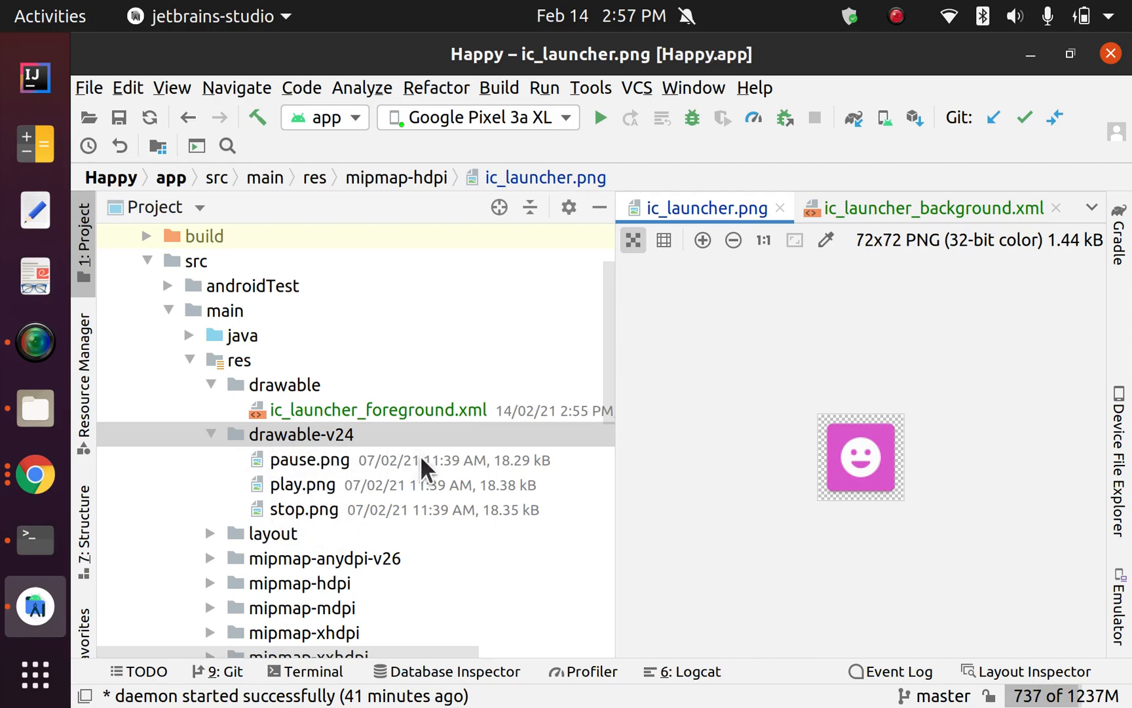
- Look over the remaining project files and run the app configuration on the Google Pixel 3a XL
scroll(420, 453, "down", 3)
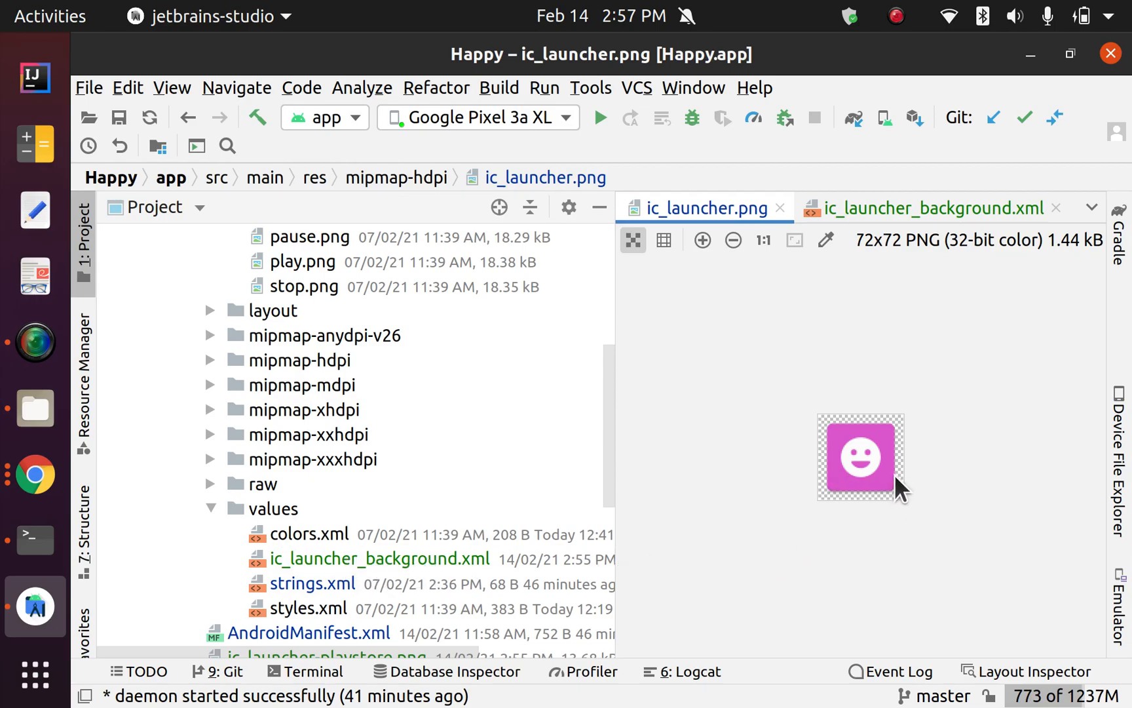
scroll(496, 448, "down", 5)
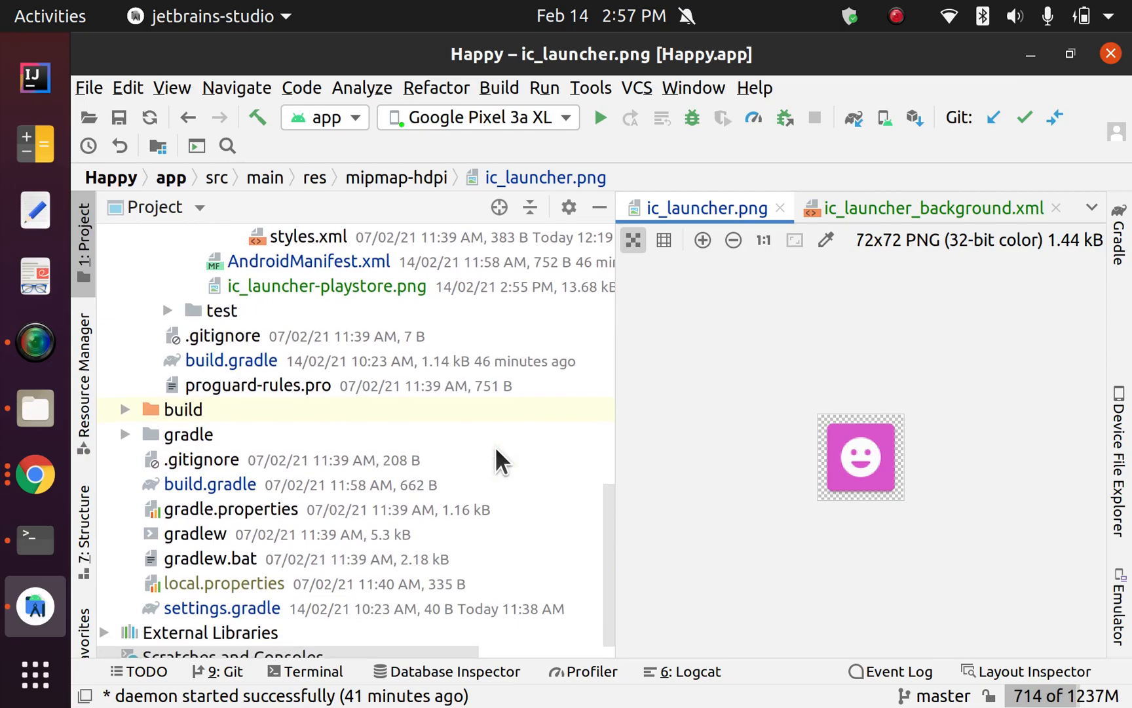
scroll(495, 446, "up", 10)
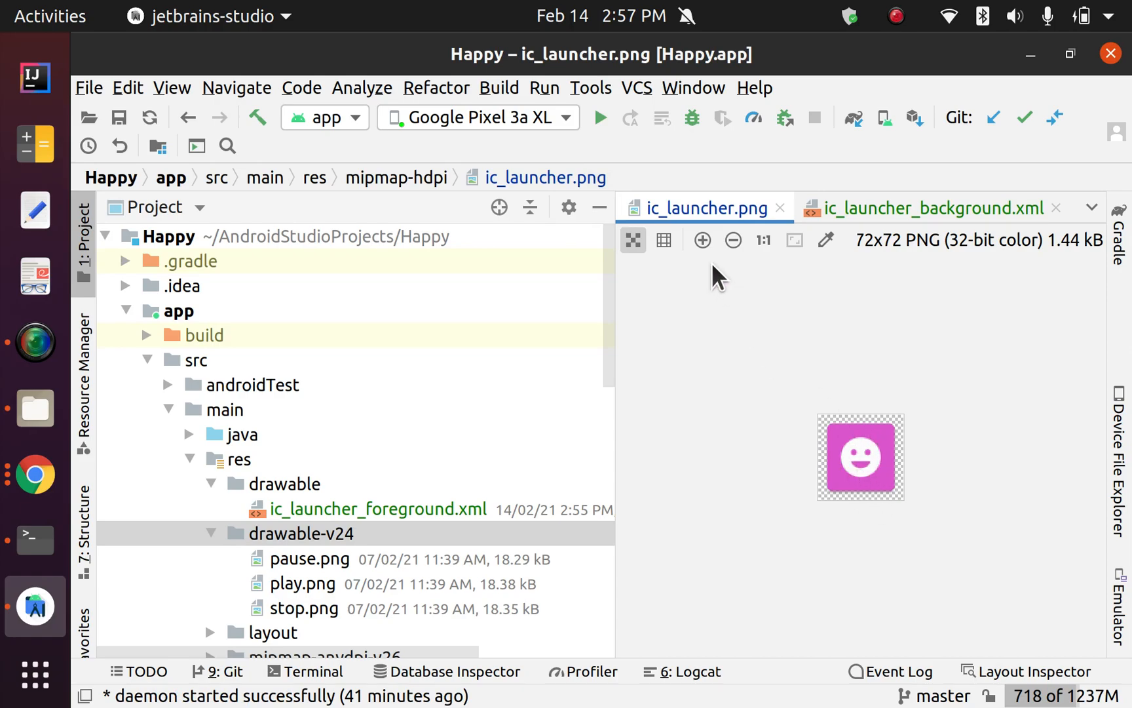
left_click(598, 114)
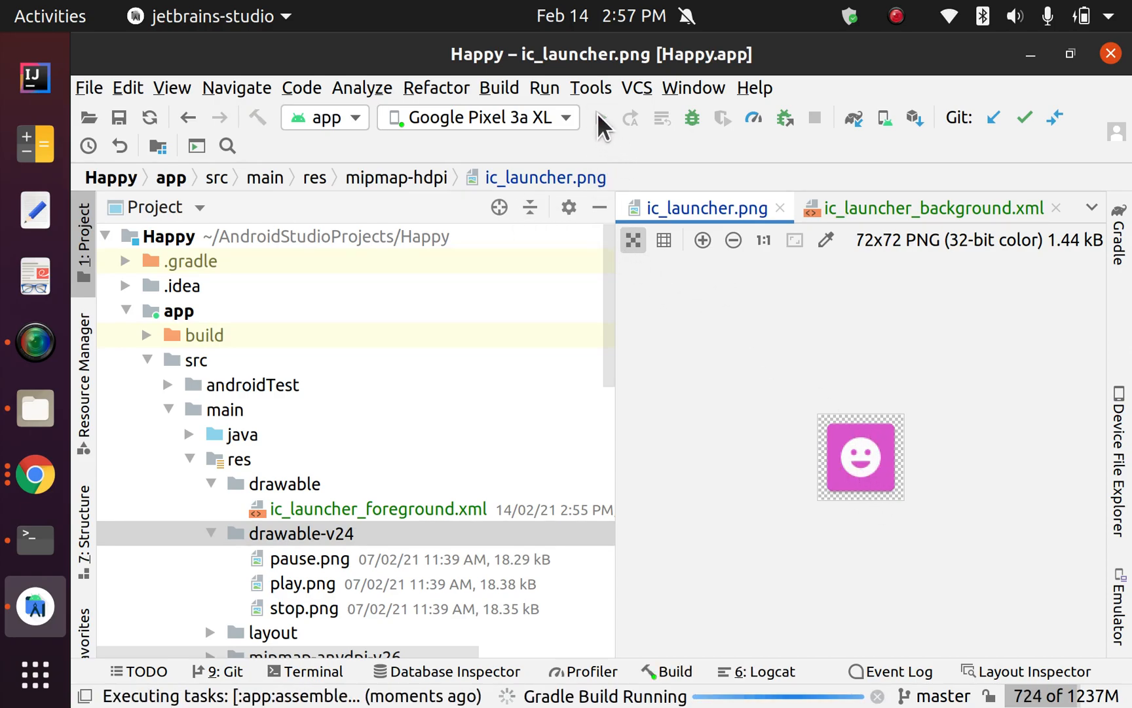